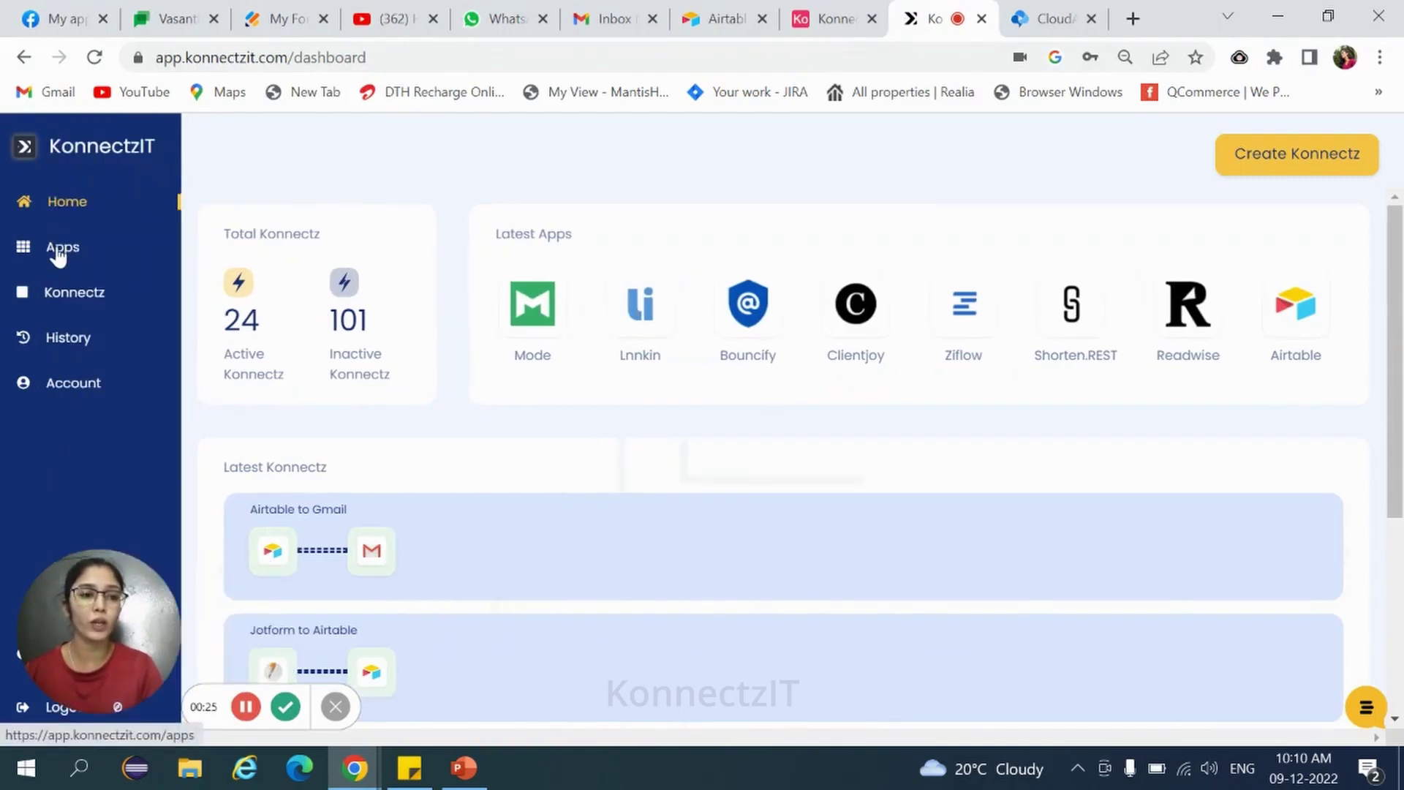
# Search Apps for 'Airt' and add a new Airtable account to bring up the token request.
pyautogui.click(59, 253)
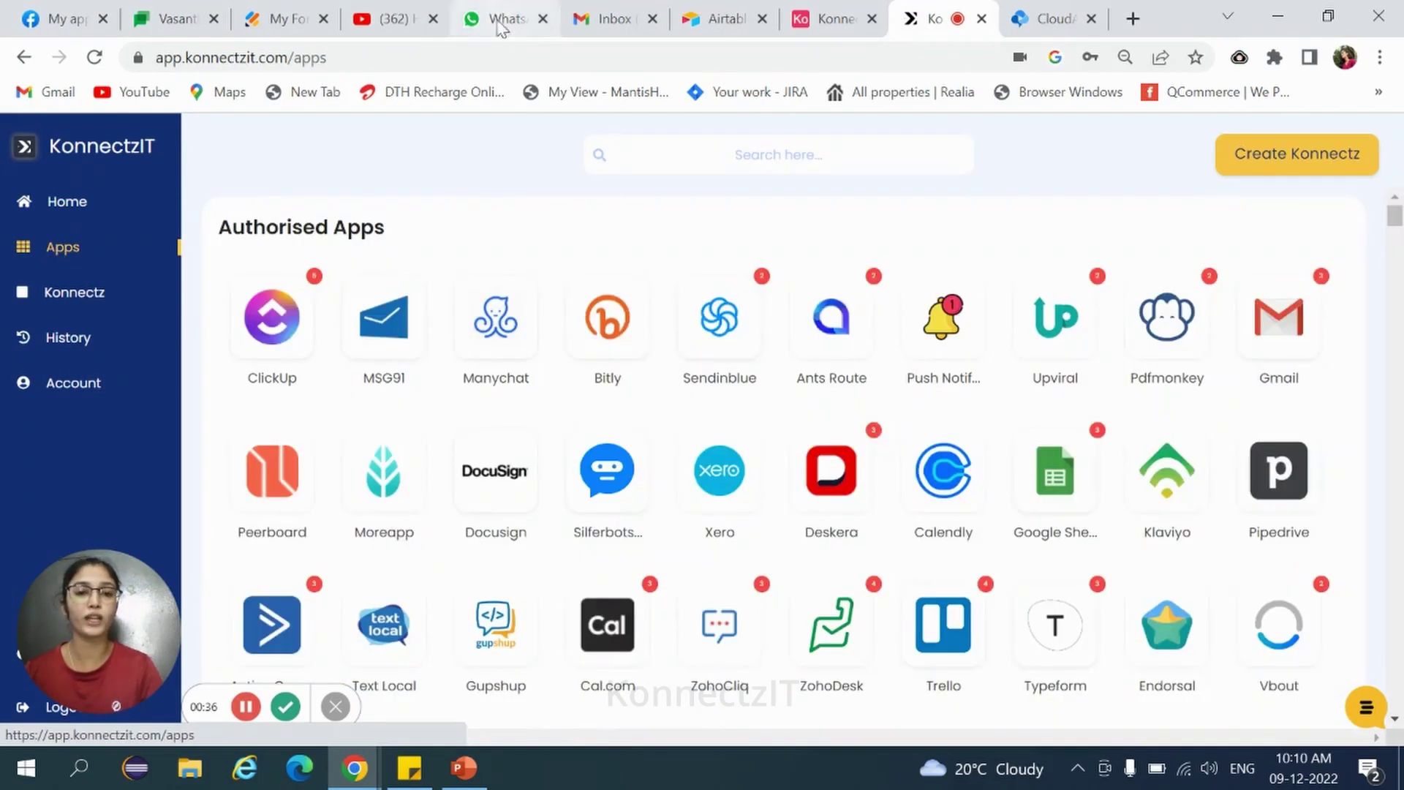
pyautogui.click(756, 156)
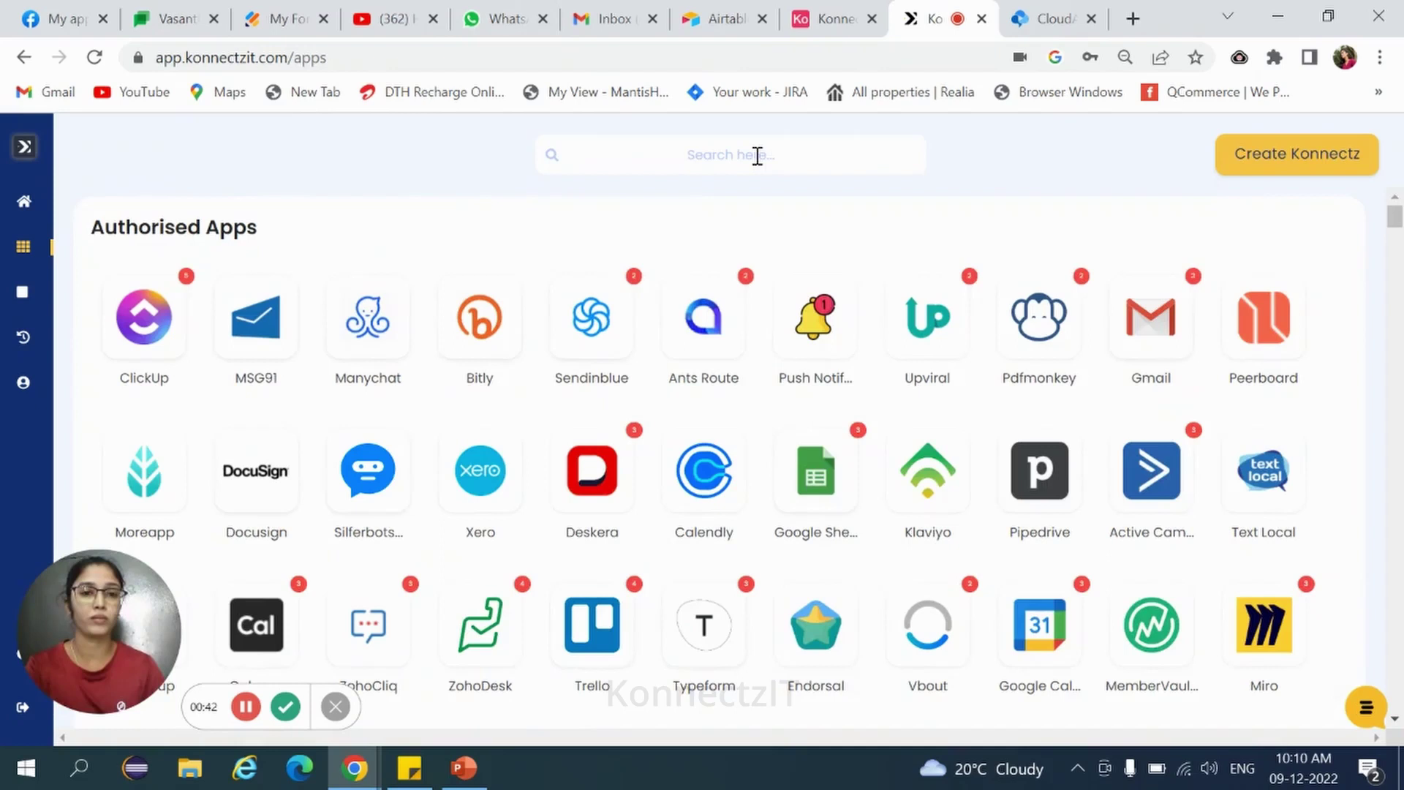
pyautogui.write('A')
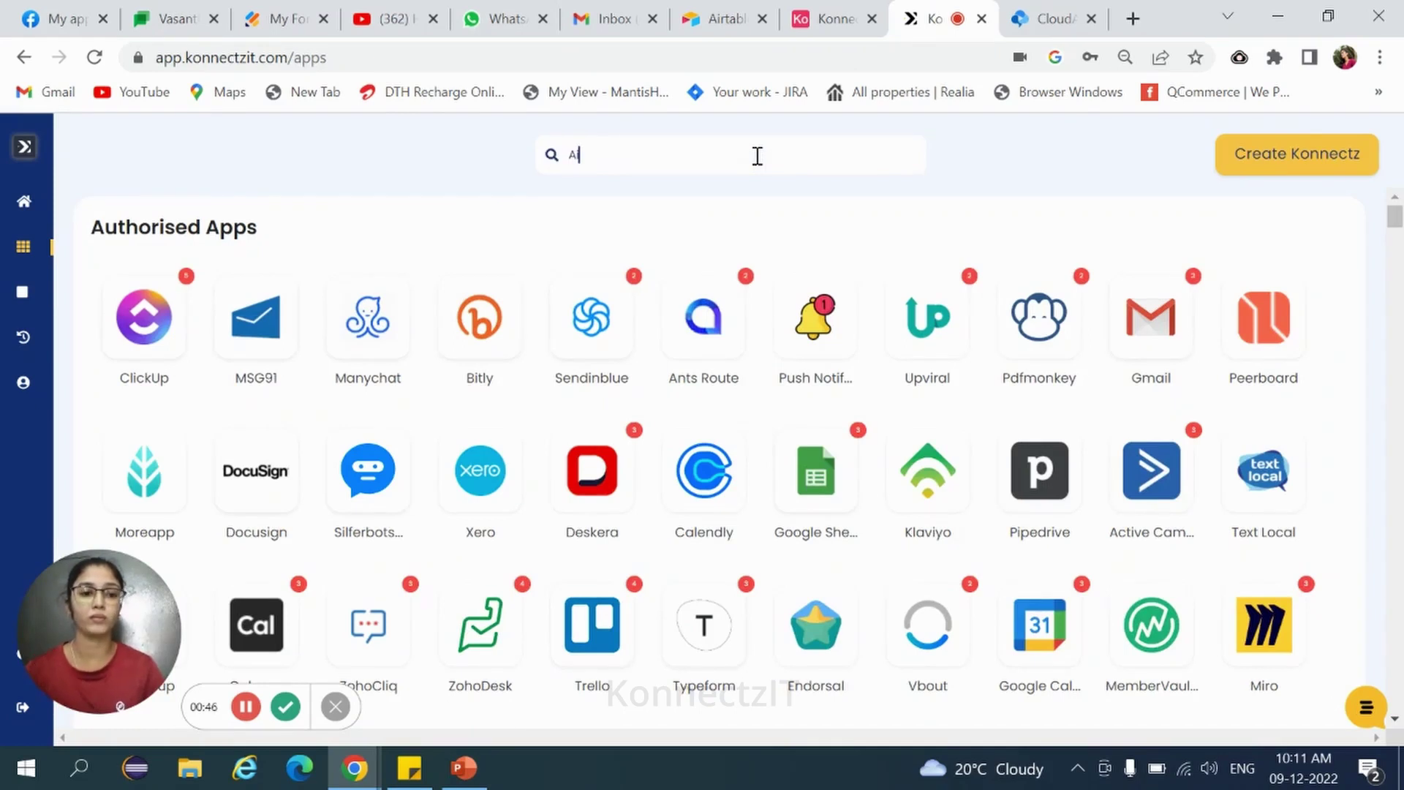
pyautogui.write('irt')
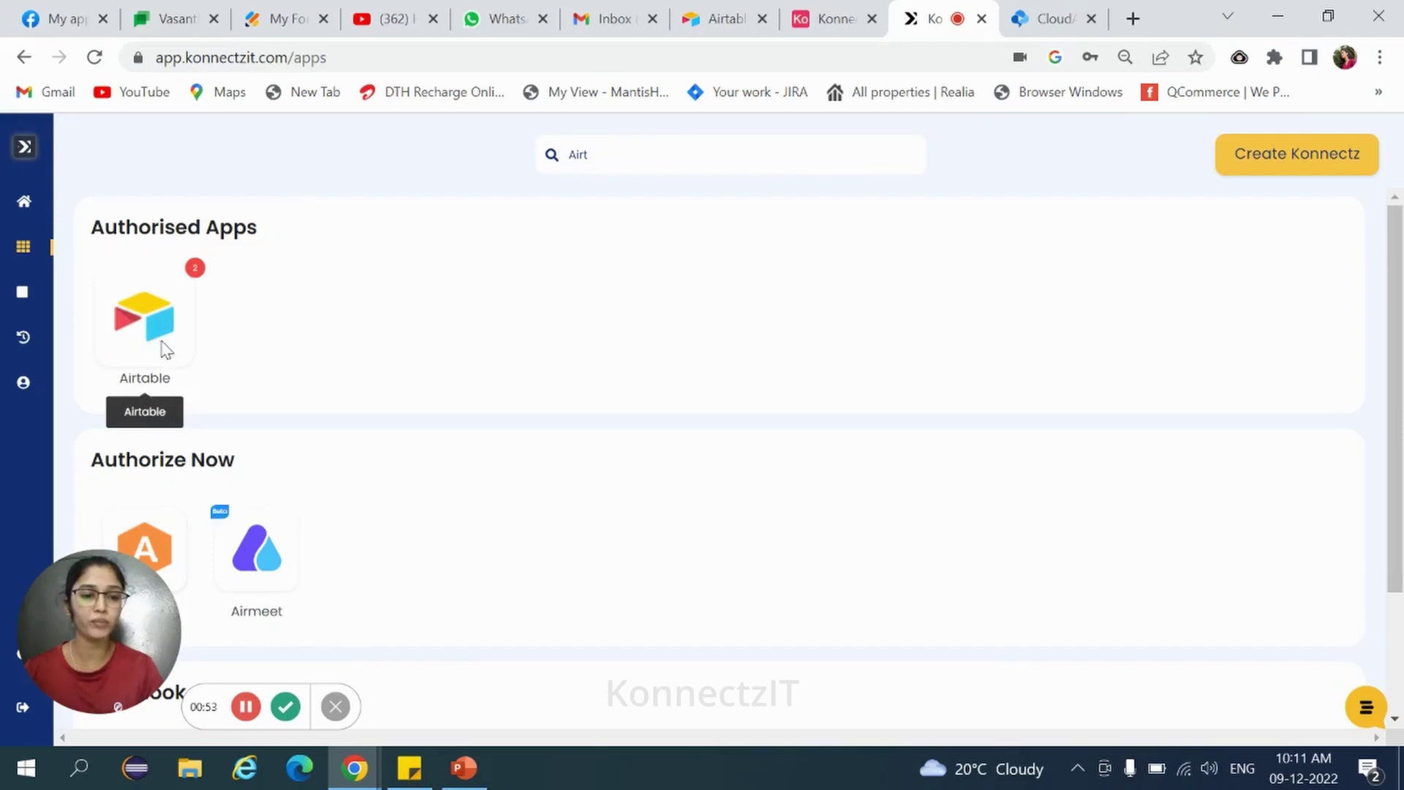
pyautogui.click(161, 340)
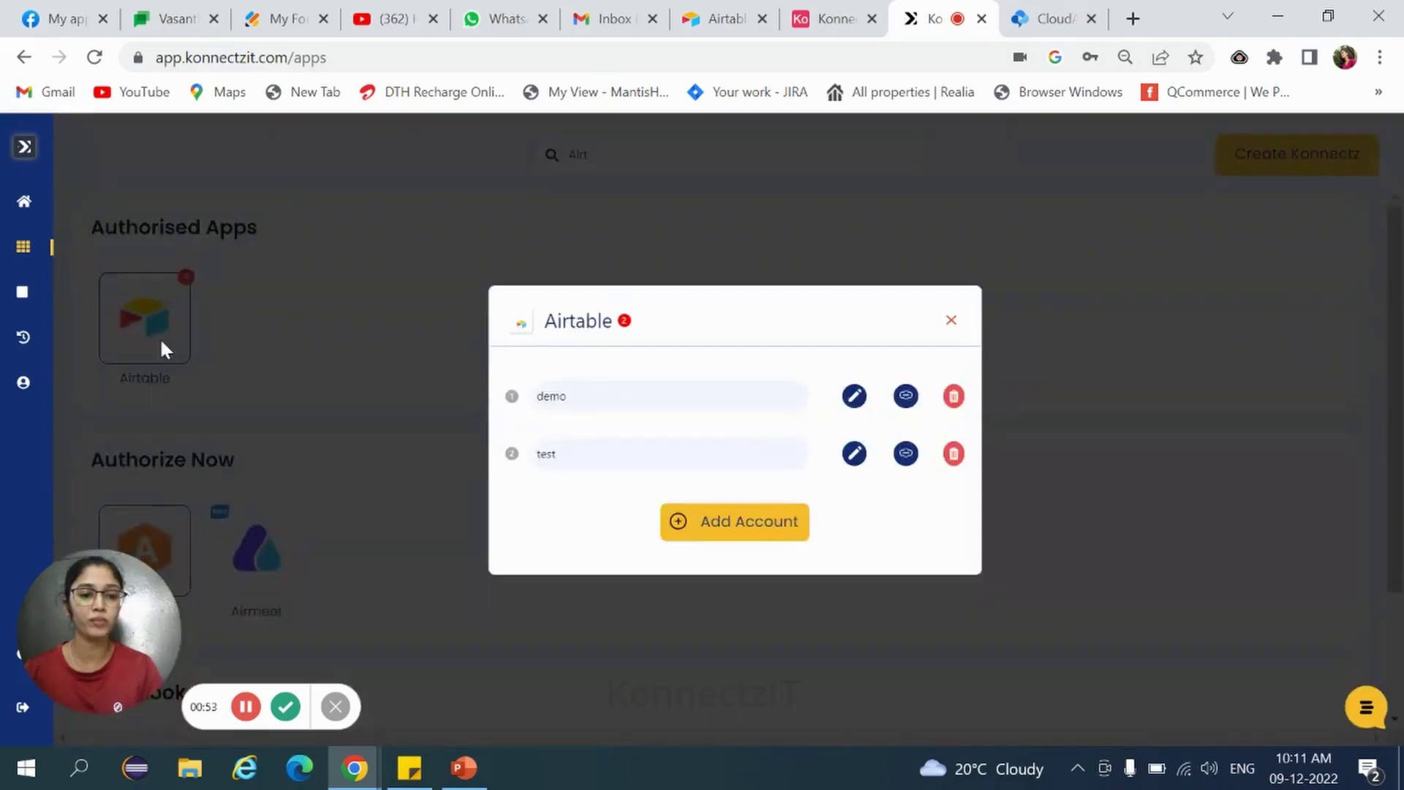
pyautogui.click(754, 528)
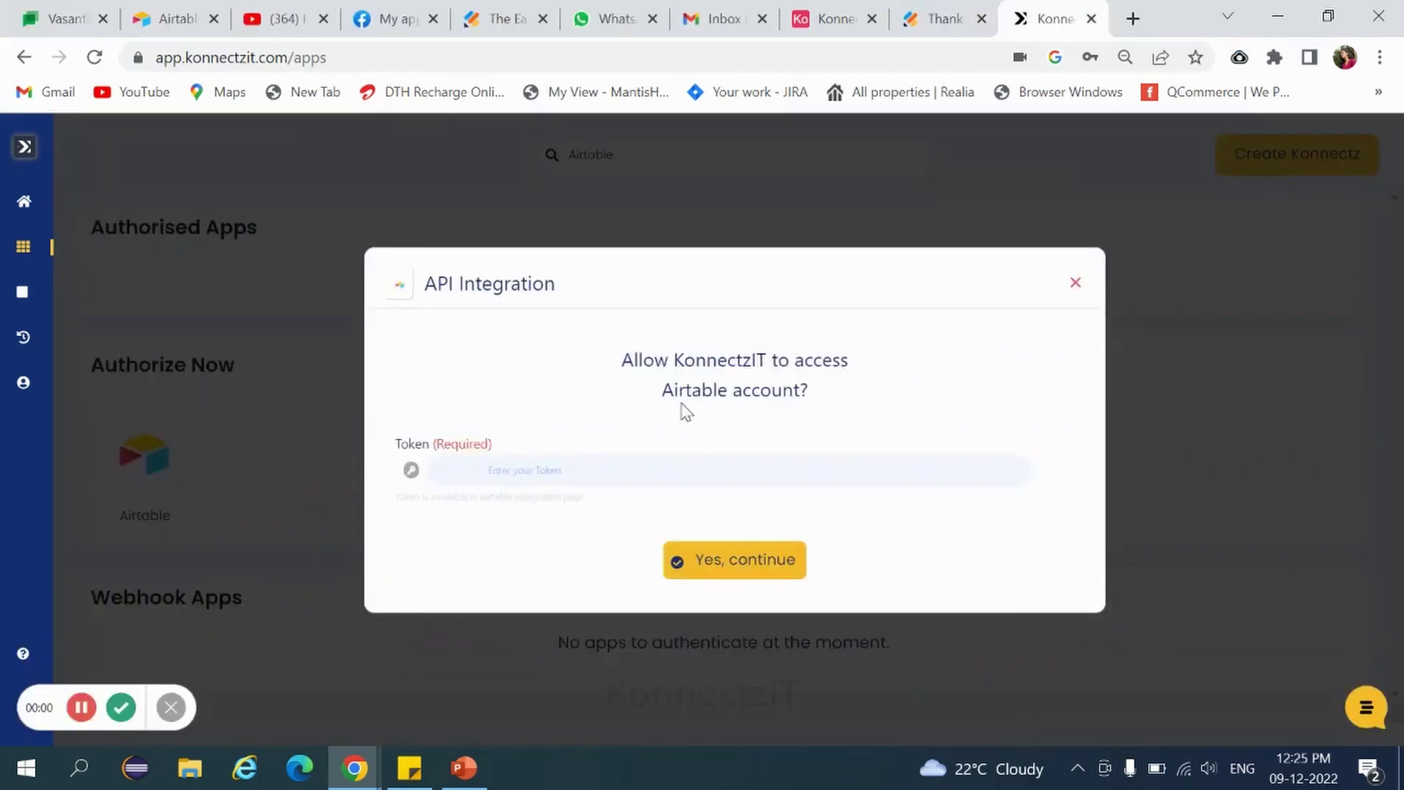
# Start an Airtable access token named Rank with records, recordComments and schema read/write plus webhook:manage scopes.
pyautogui.hotkey('ctrl', '2')
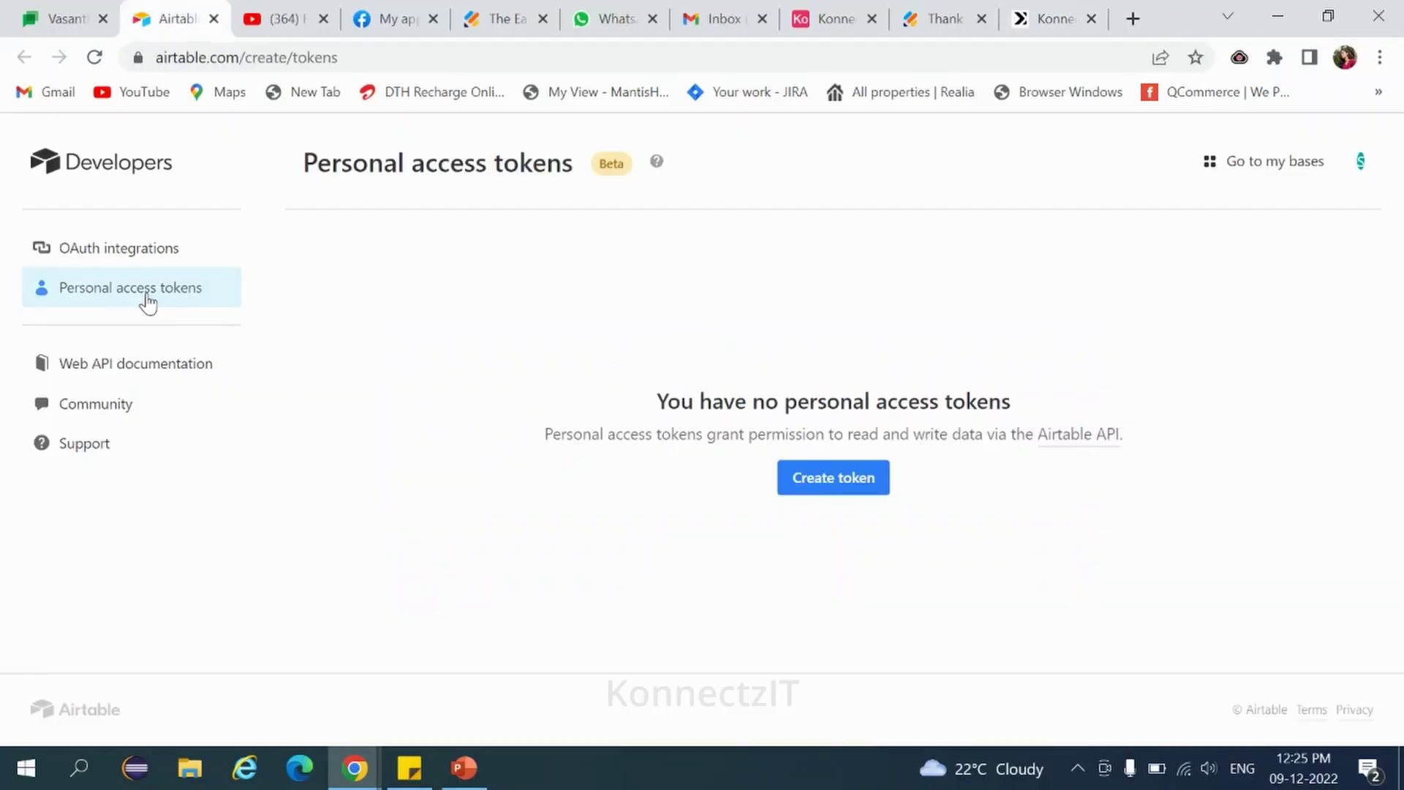
pyautogui.click(832, 485)
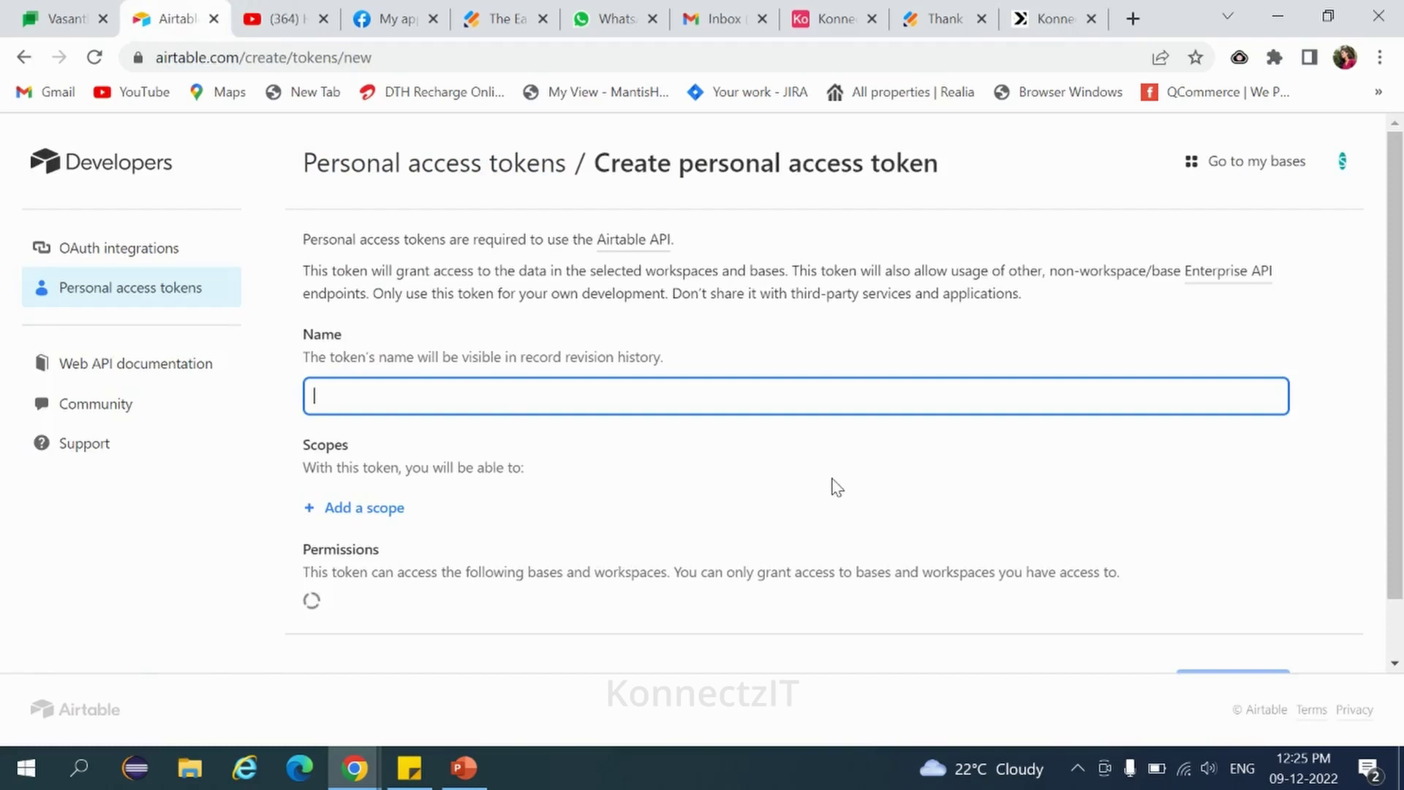
pyautogui.scroll(-1, 529, 395)
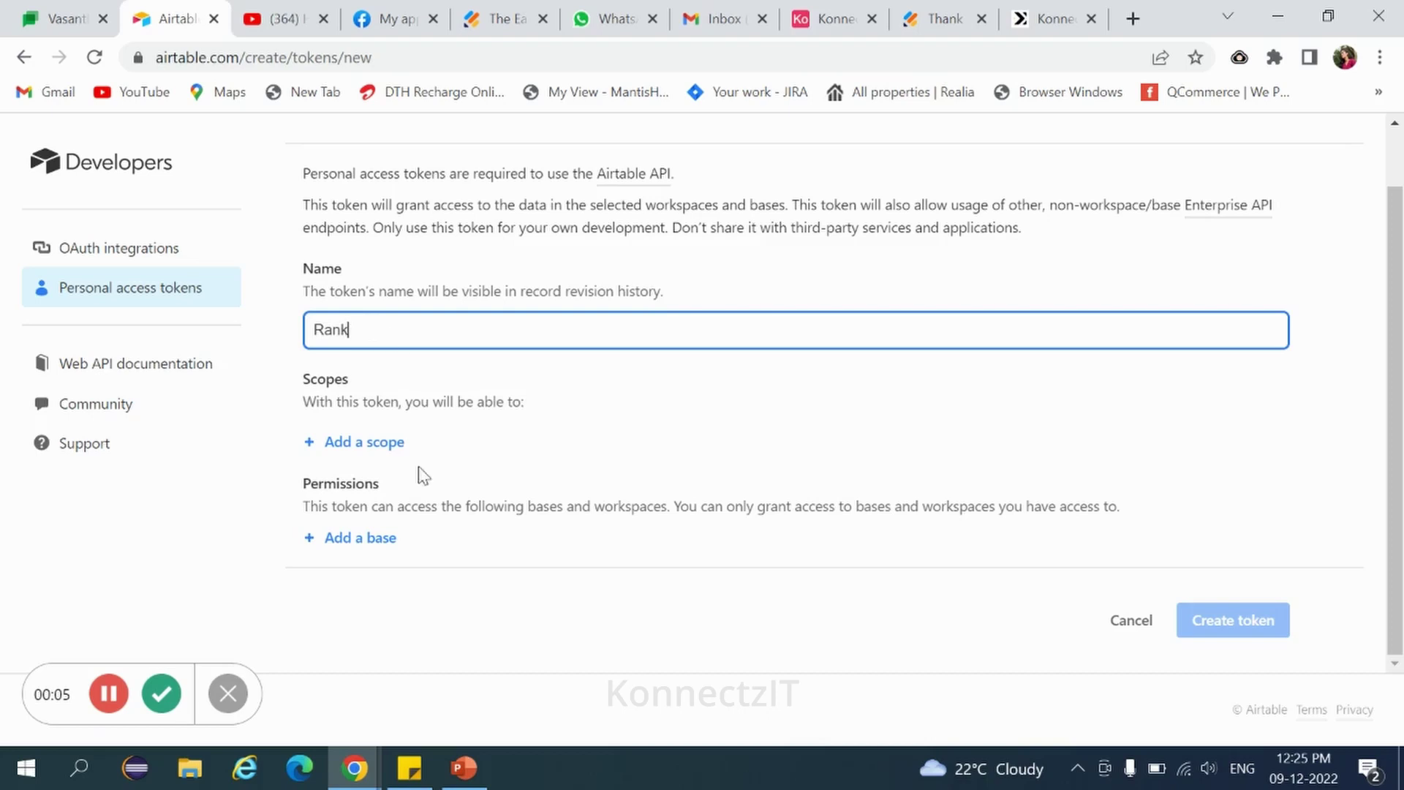
pyautogui.click(351, 447)
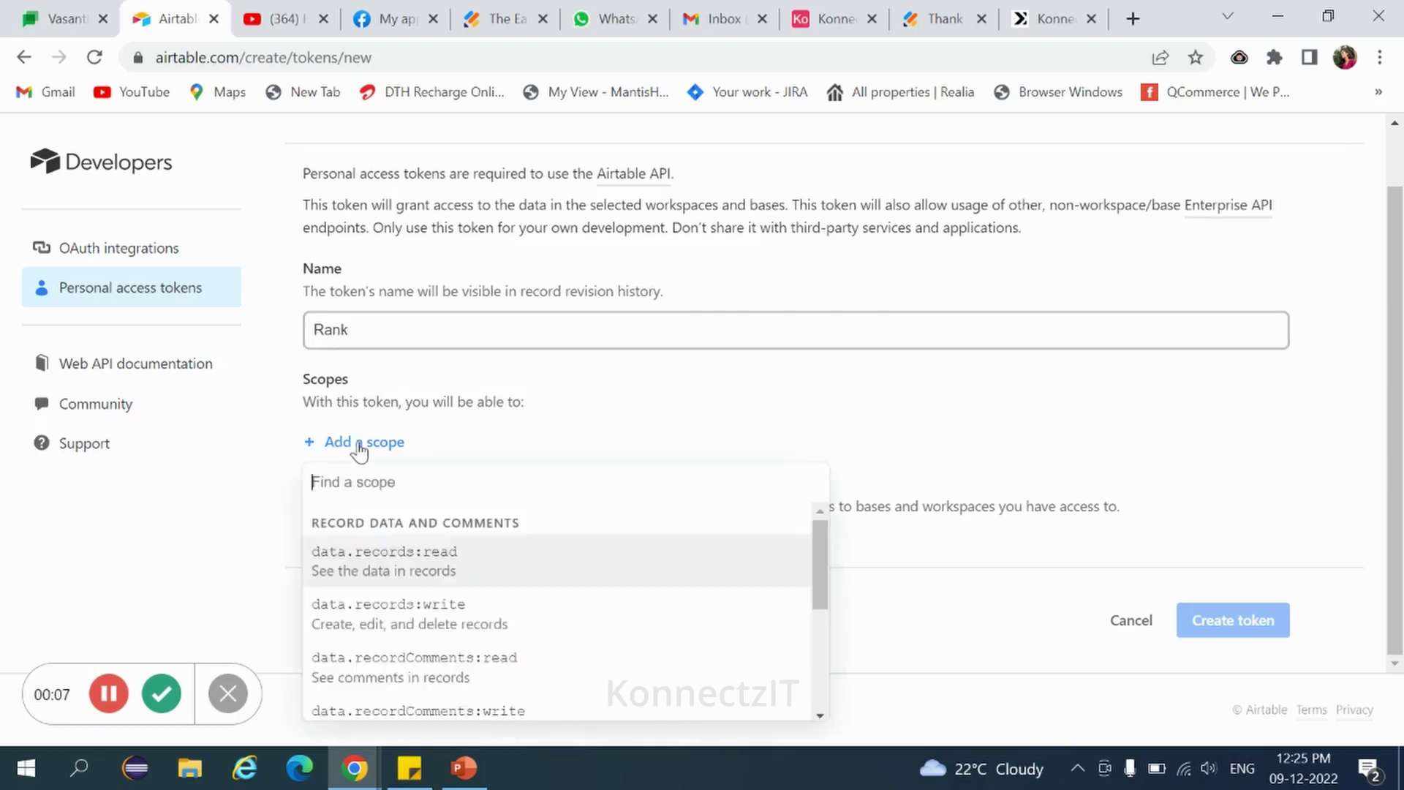
pyautogui.click(398, 573)
pyautogui.click(362, 489)
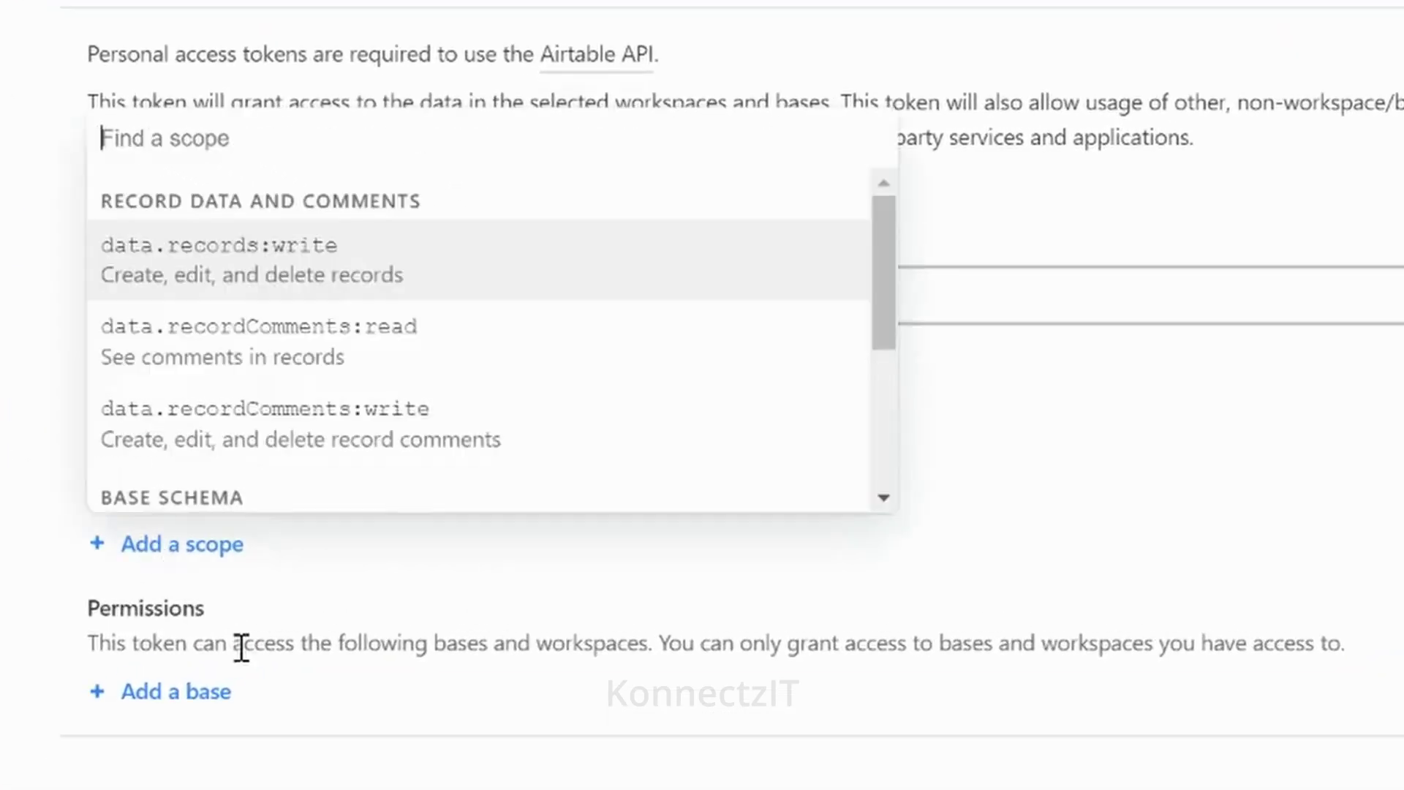
pyautogui.click(198, 274)
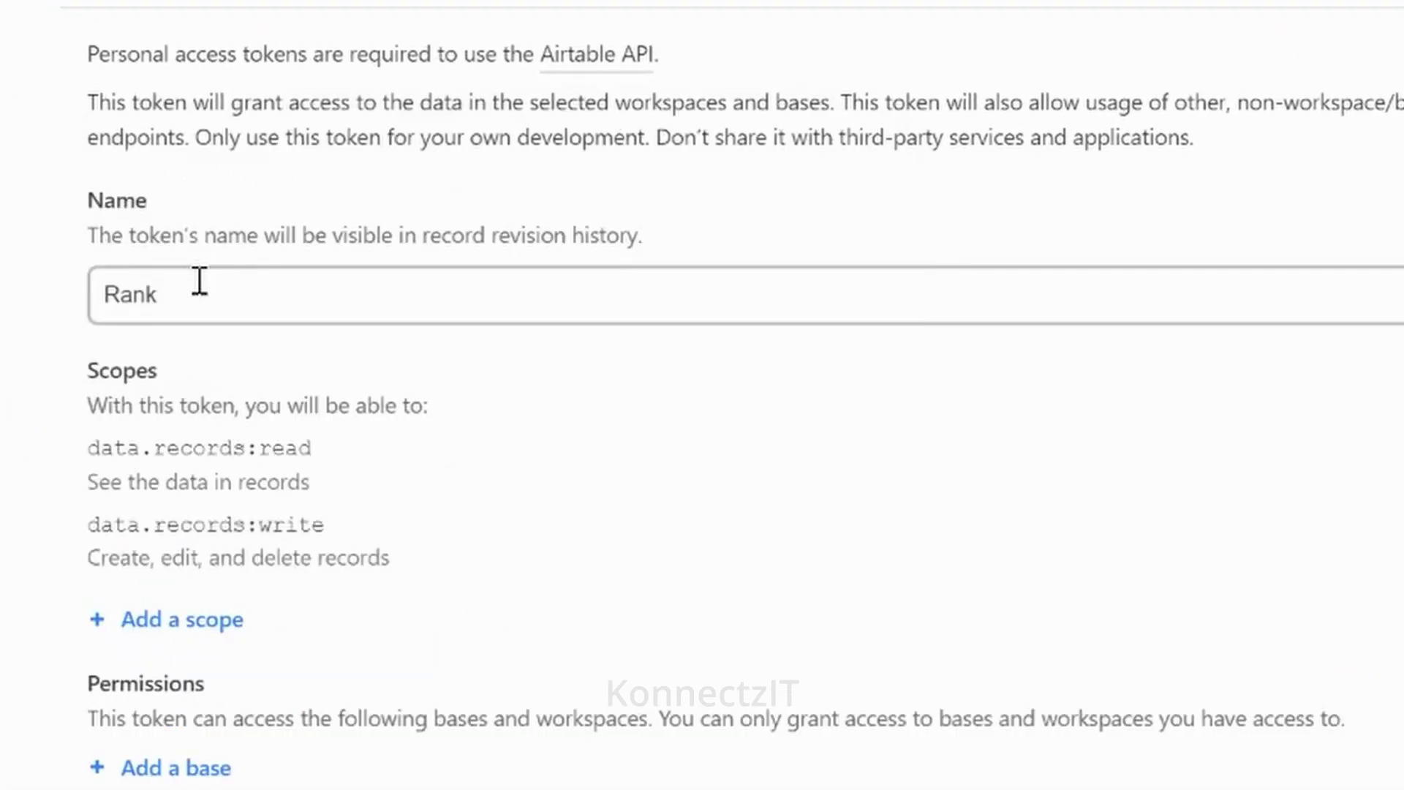
pyautogui.click(194, 617)
pyautogui.click(212, 329)
pyautogui.click(168, 697)
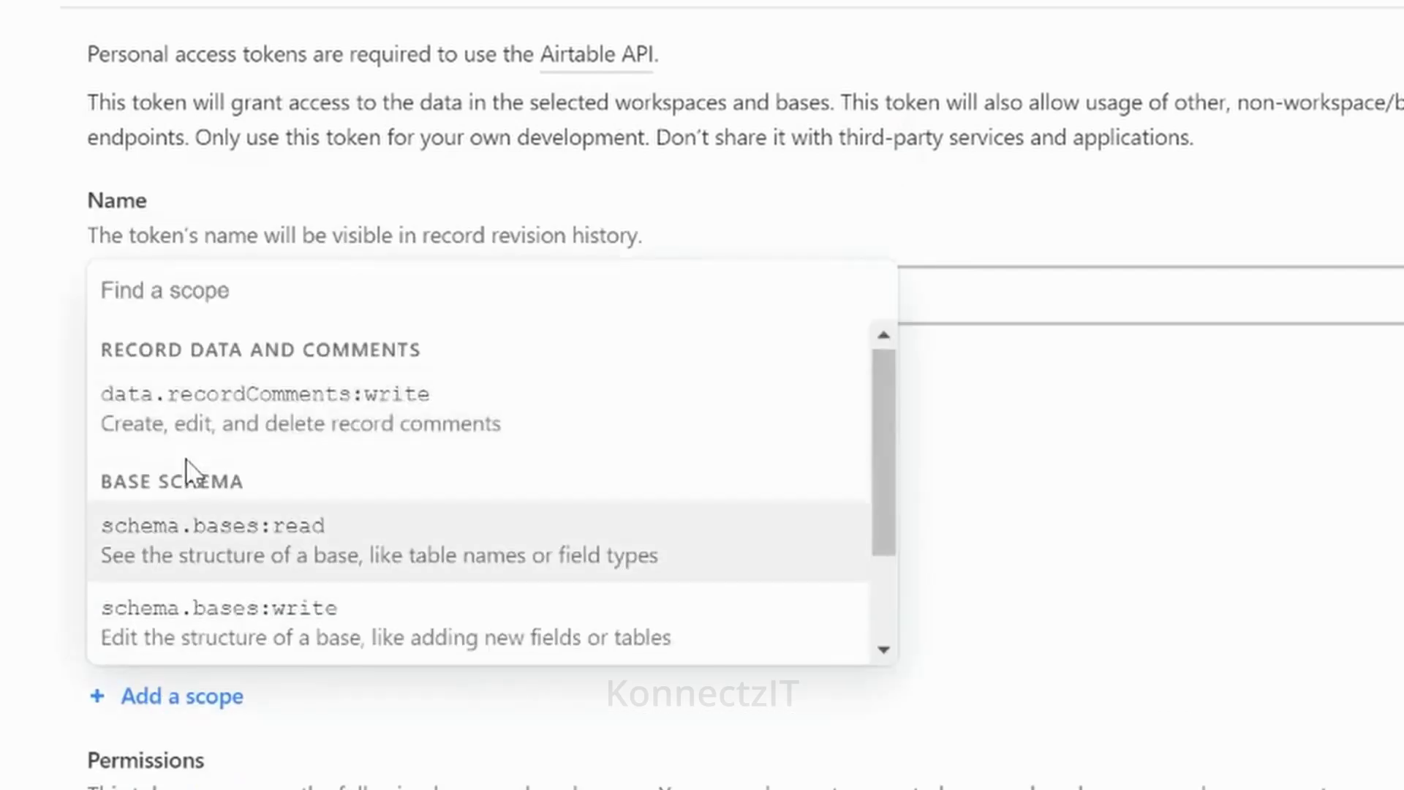
pyautogui.click(190, 402)
pyautogui.click(179, 767)
pyautogui.click(147, 507)
pyautogui.scroll(-5, 284, 566)
pyautogui.click(216, 473)
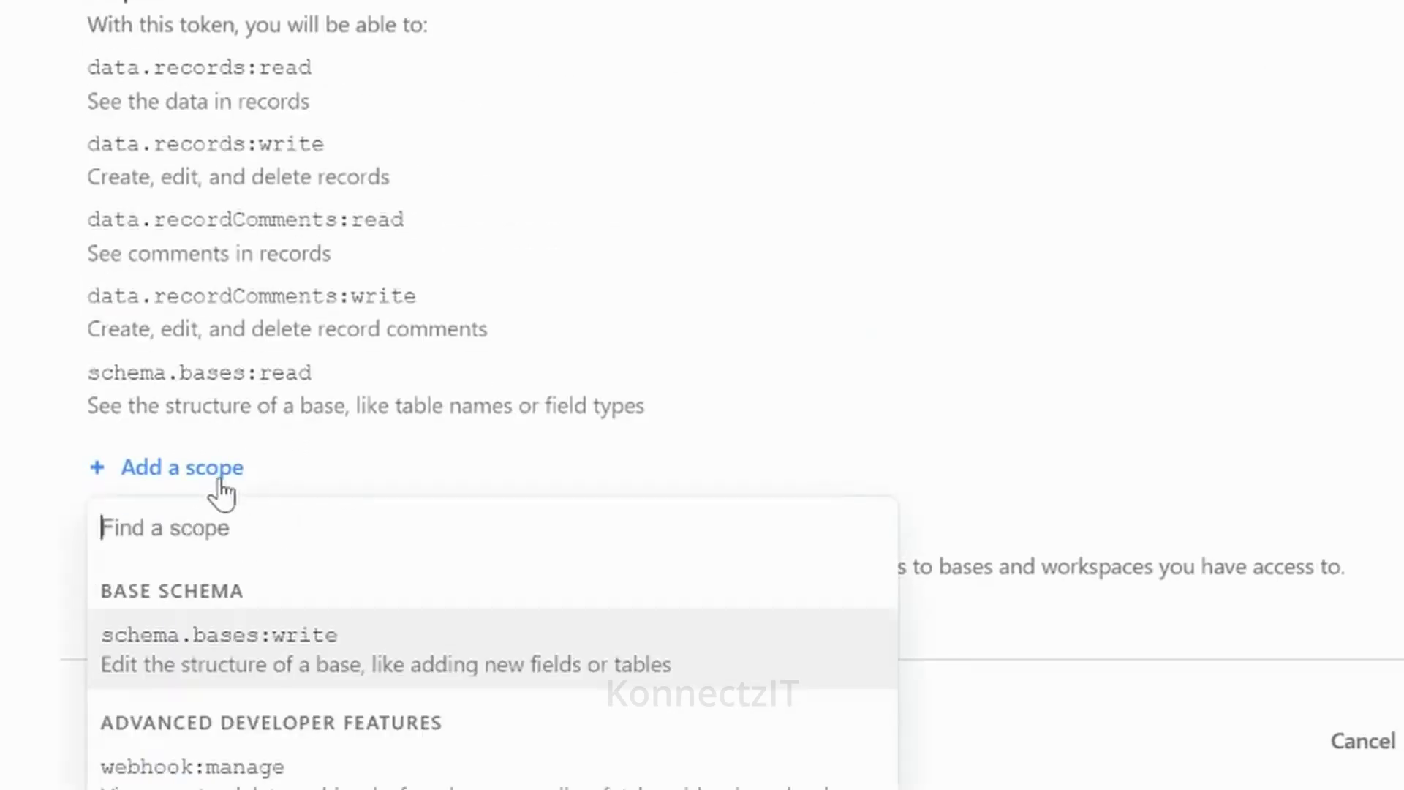
pyautogui.click(238, 630)
pyautogui.click(201, 541)
pyautogui.click(278, 735)
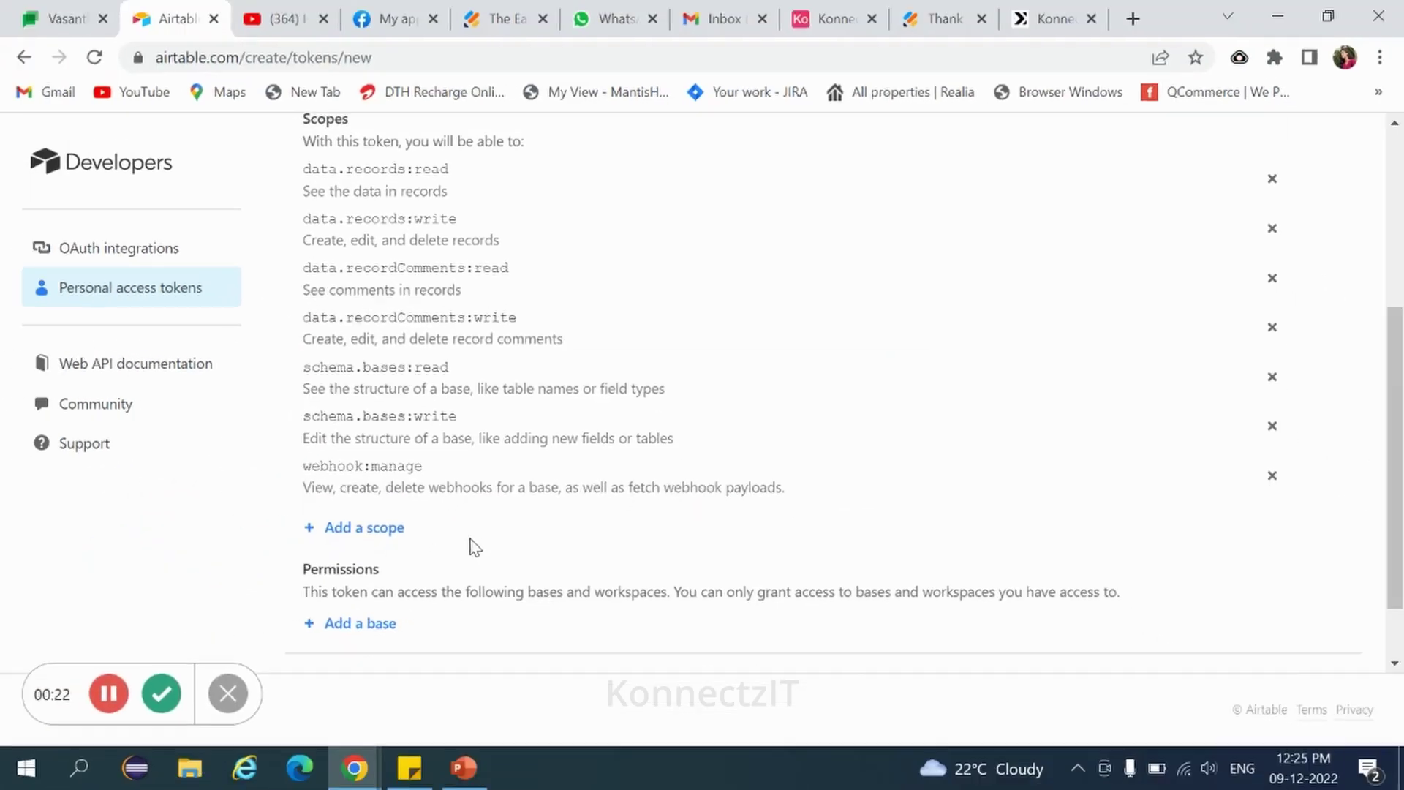
pyautogui.scroll(-1, 475, 547)
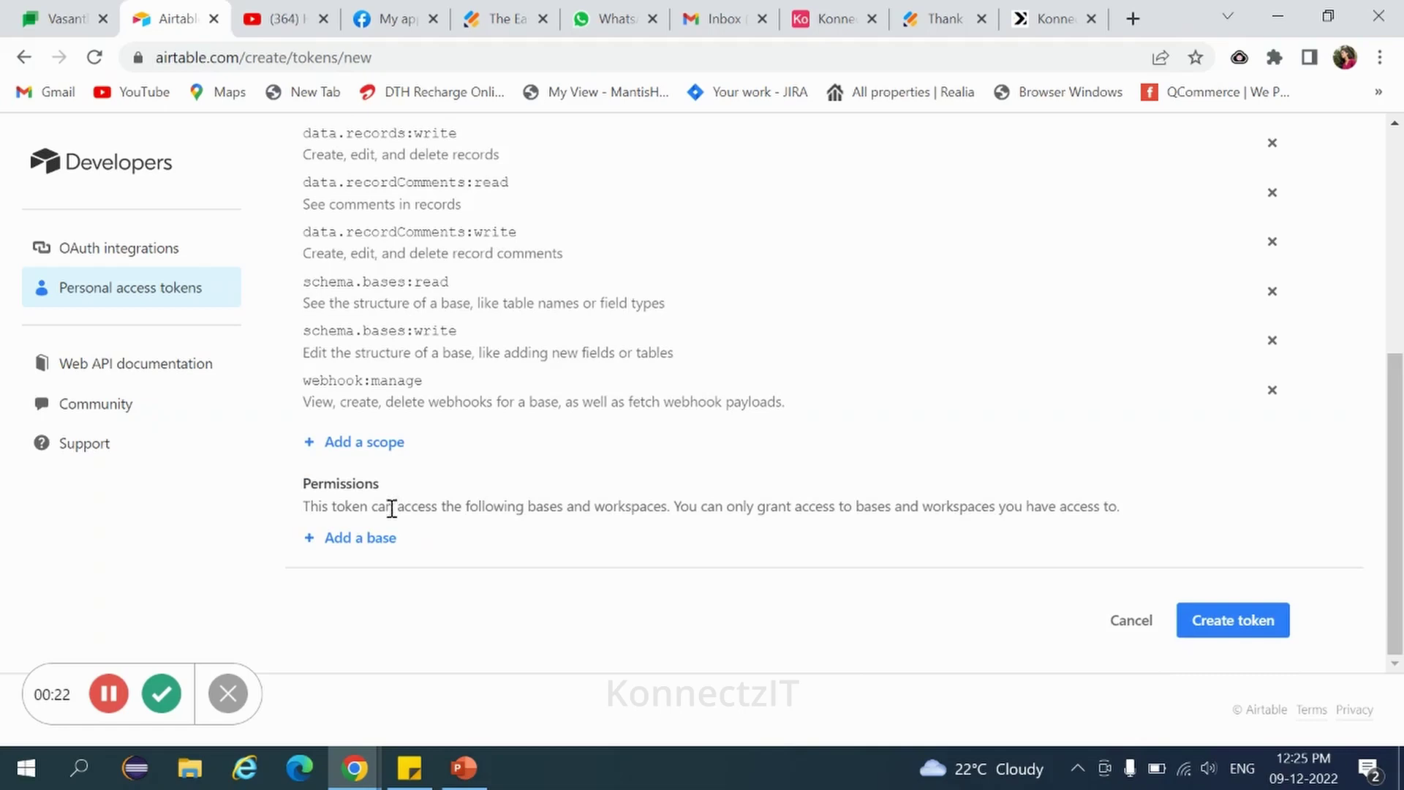
# Grant the token access to the Project Tracker and Konnectzit bases, then create and copy it.
pyautogui.click(382, 544)
pyautogui.click(369, 464)
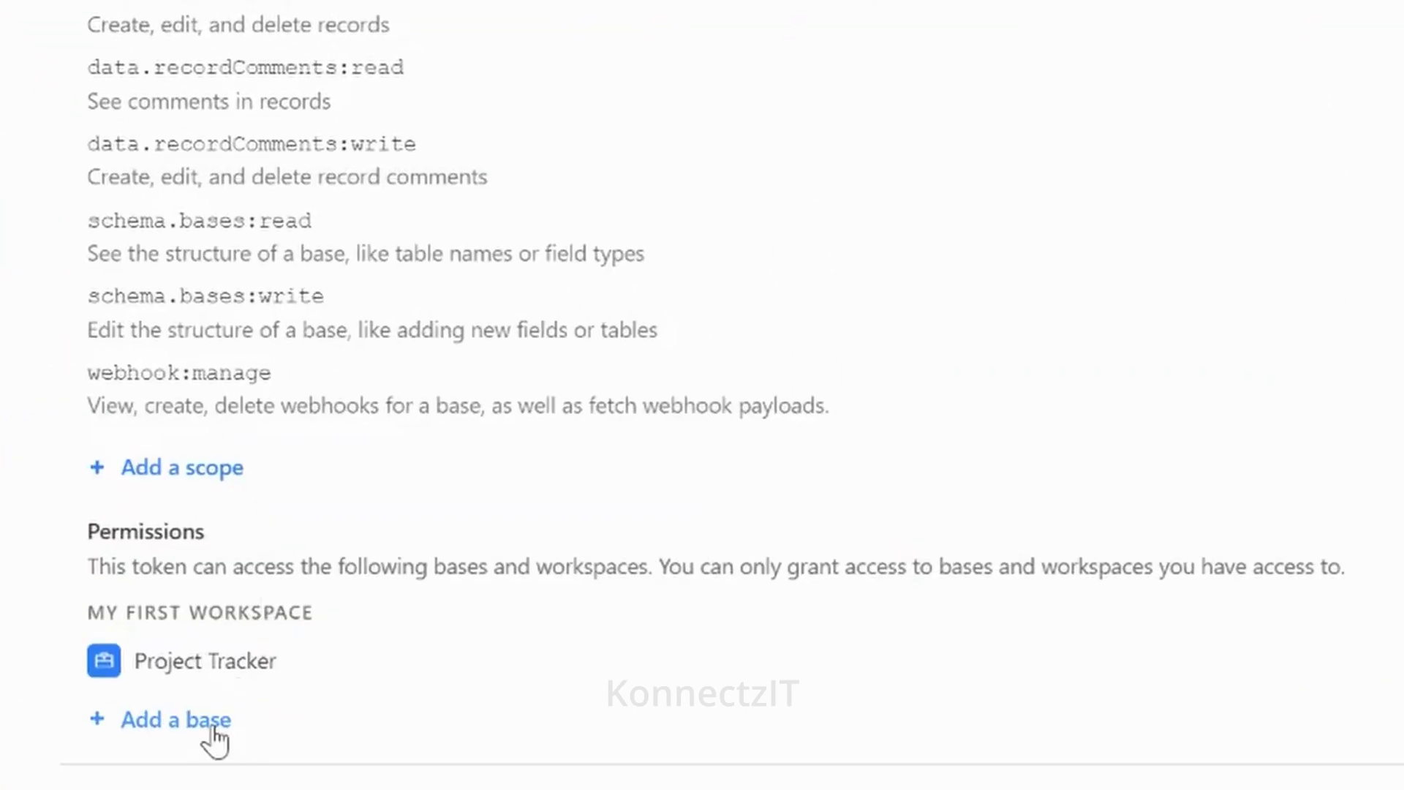
pyautogui.click(213, 733)
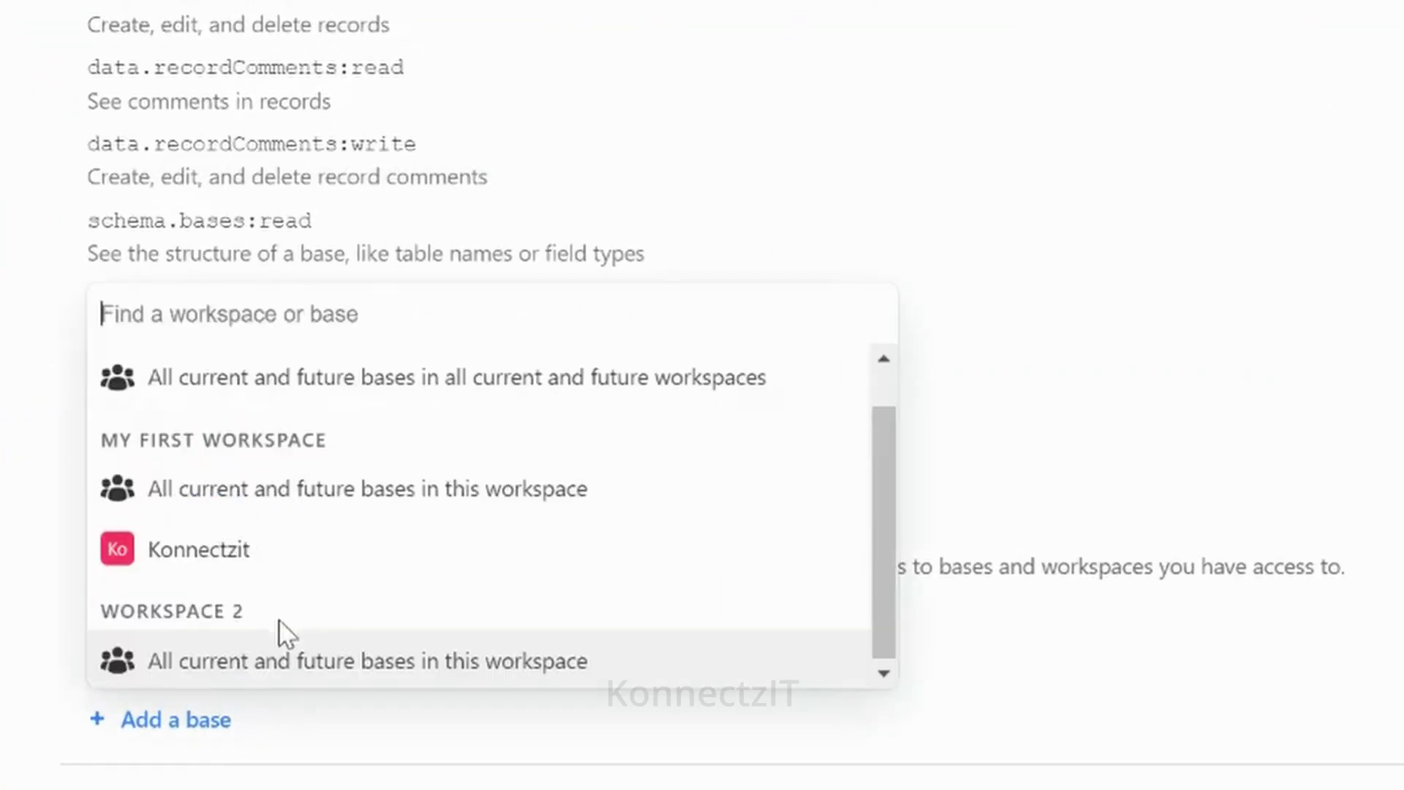
pyautogui.click(231, 557)
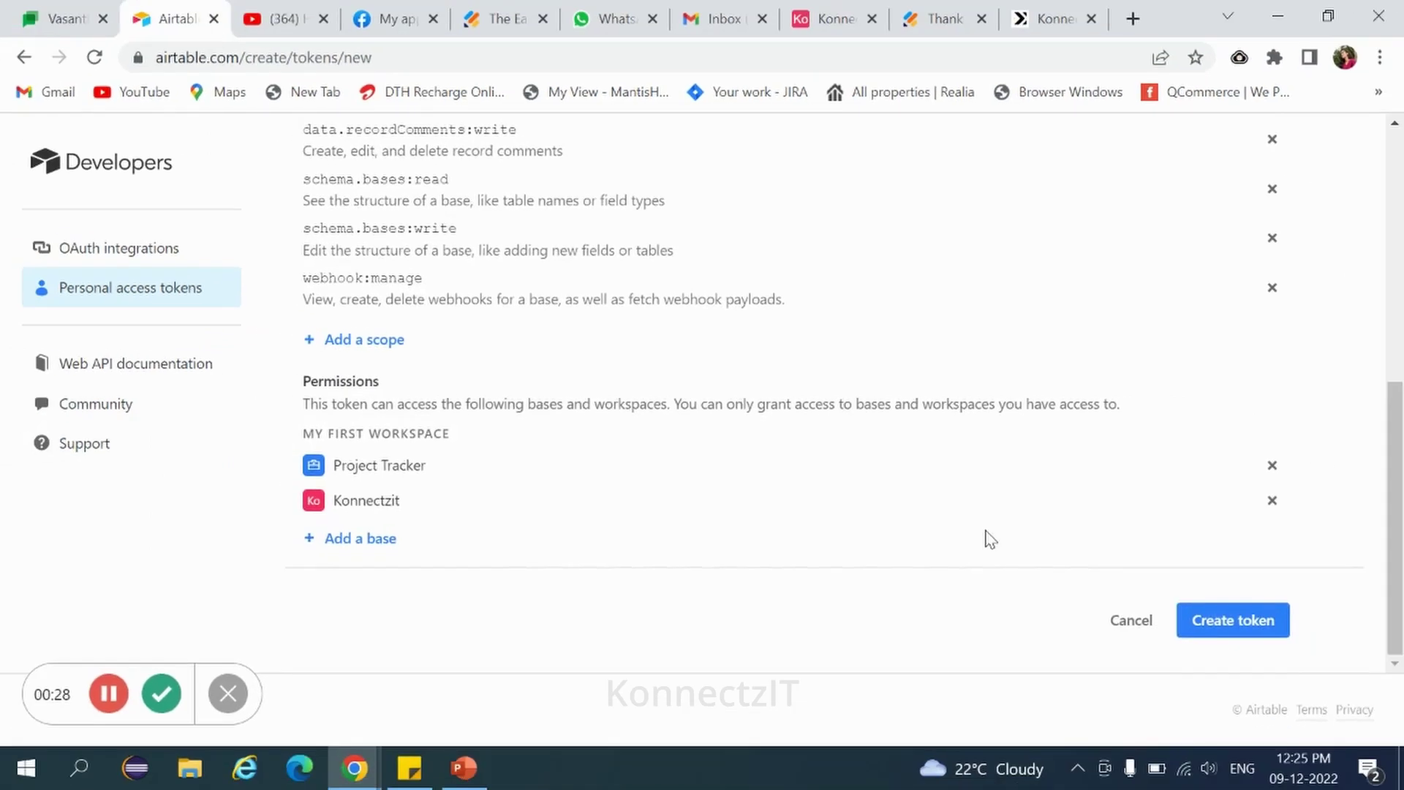
pyautogui.click(1235, 623)
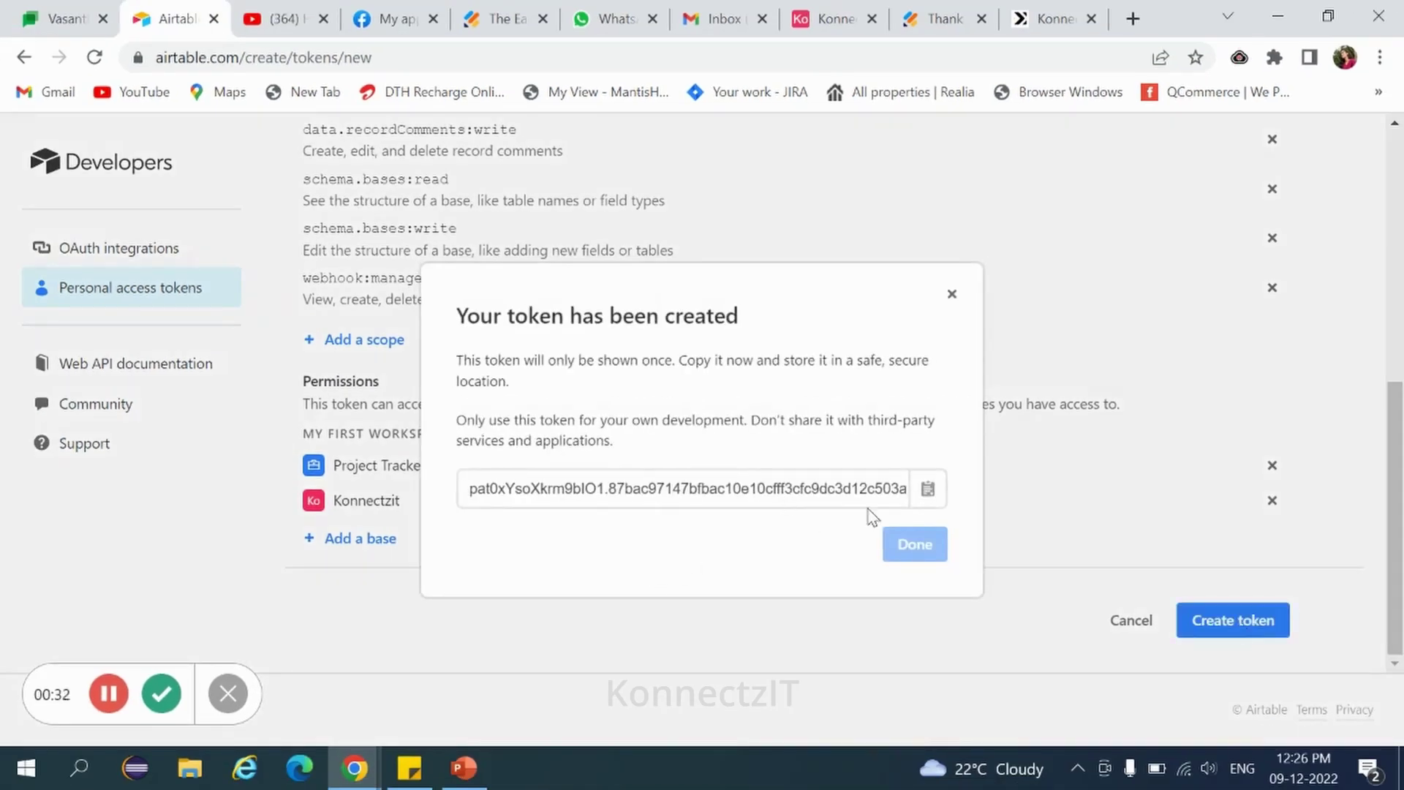
pyautogui.click(927, 488)
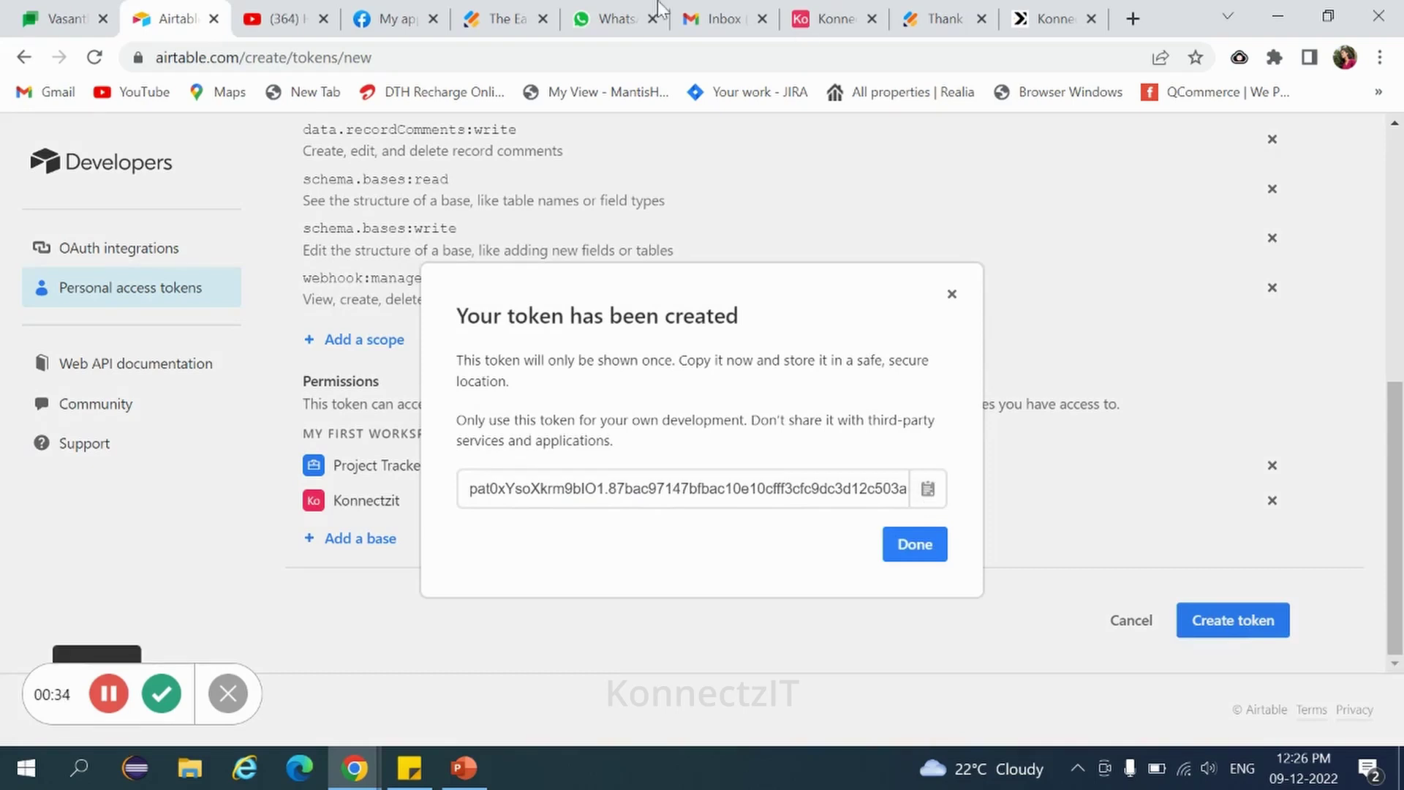
# Paste the copied Airtable token into KonnectzIT's Token field and confirm the connection.
pyautogui.click(1023, 21)
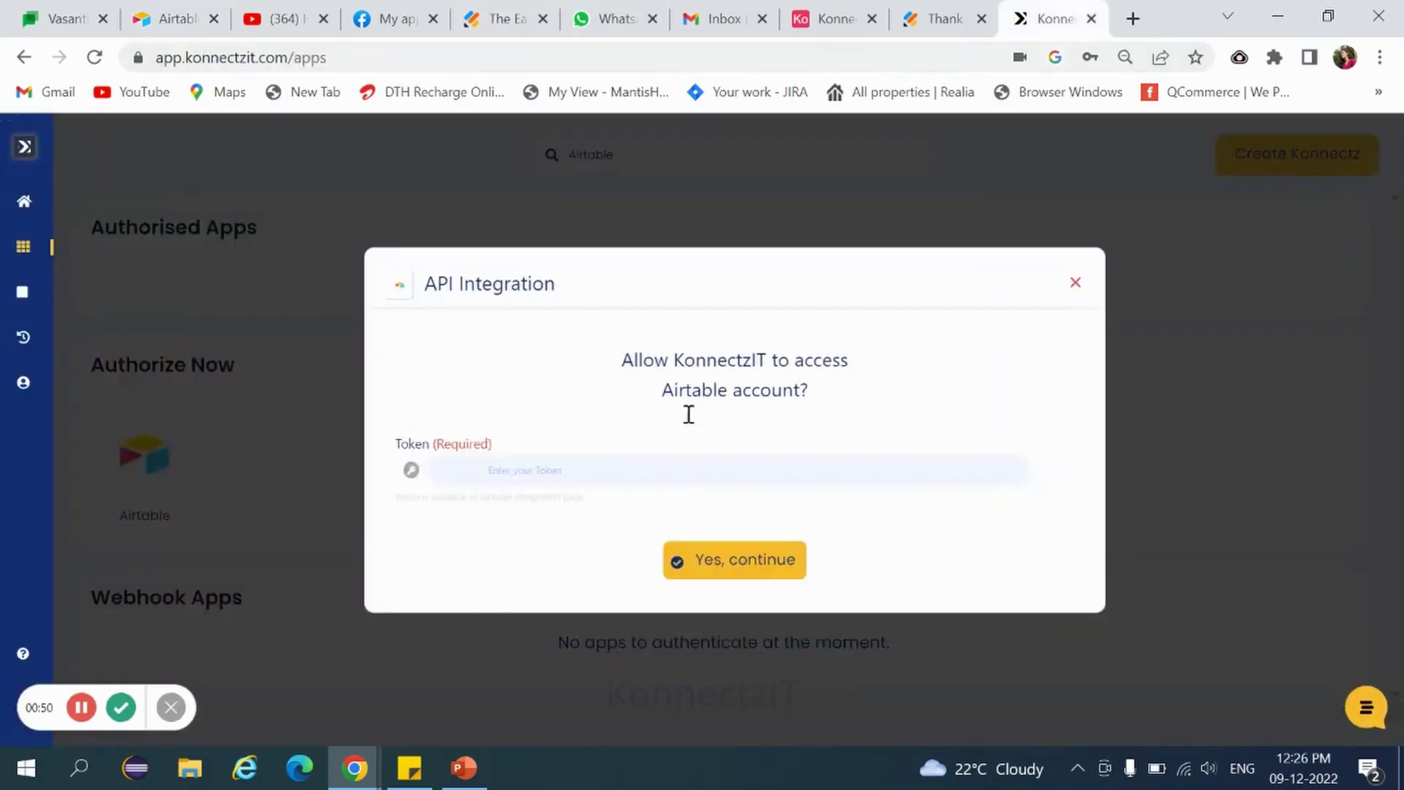
pyautogui.click(497, 471)
pyautogui.hotkey('ctrl', 'v')
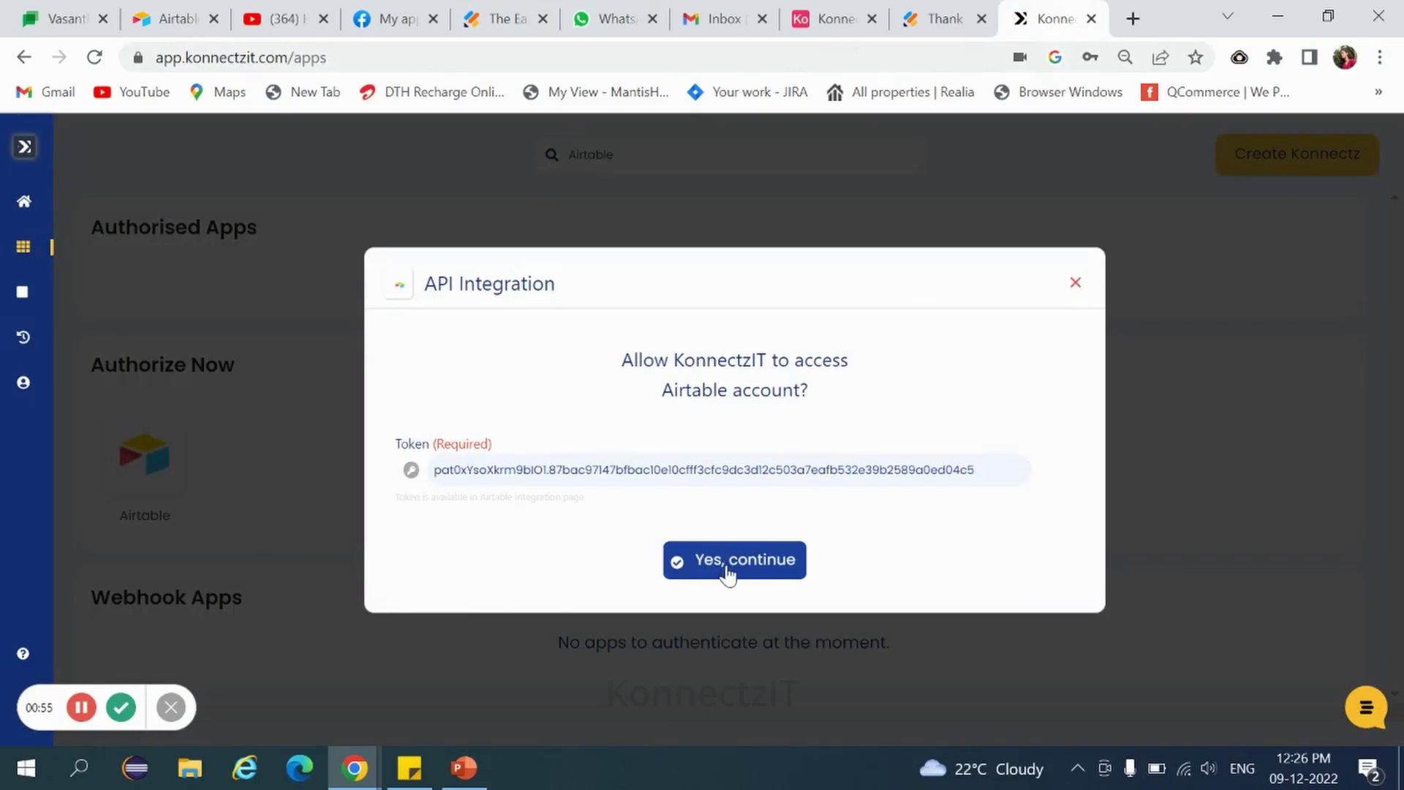
pyautogui.click(727, 563)
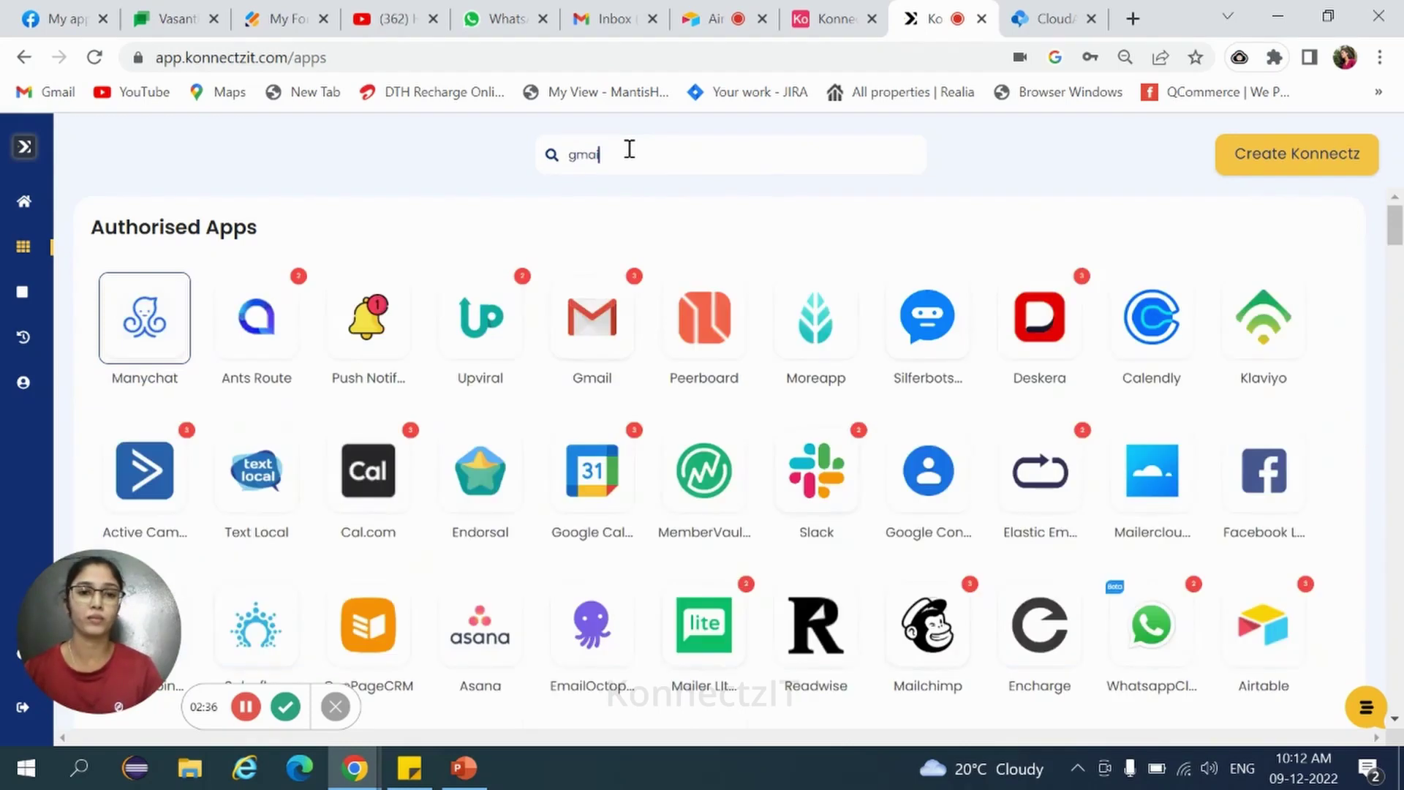
# Add a new Gmail account from the Gmail app card, choosing the Google account and finishing sign-in.
pyautogui.write('l')
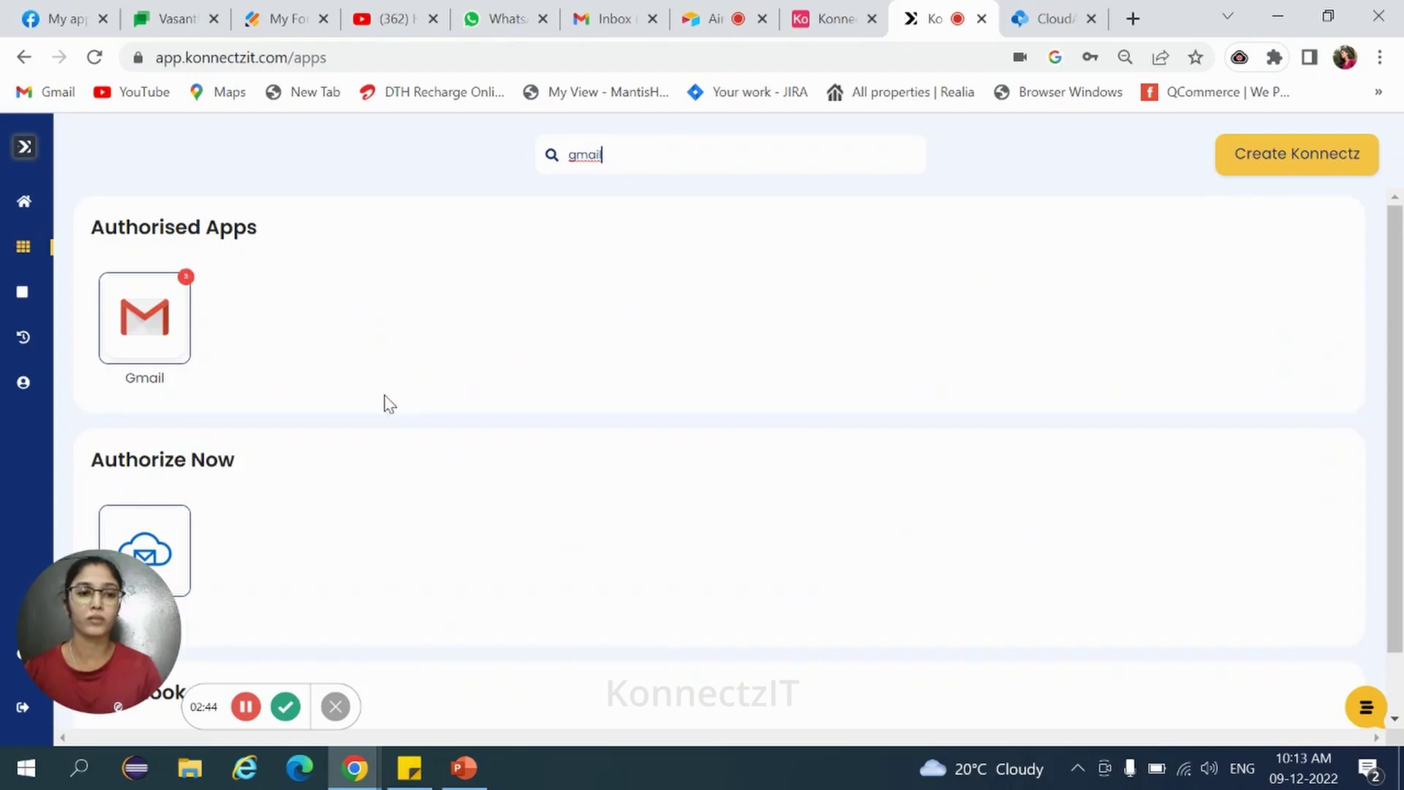
pyautogui.click(159, 355)
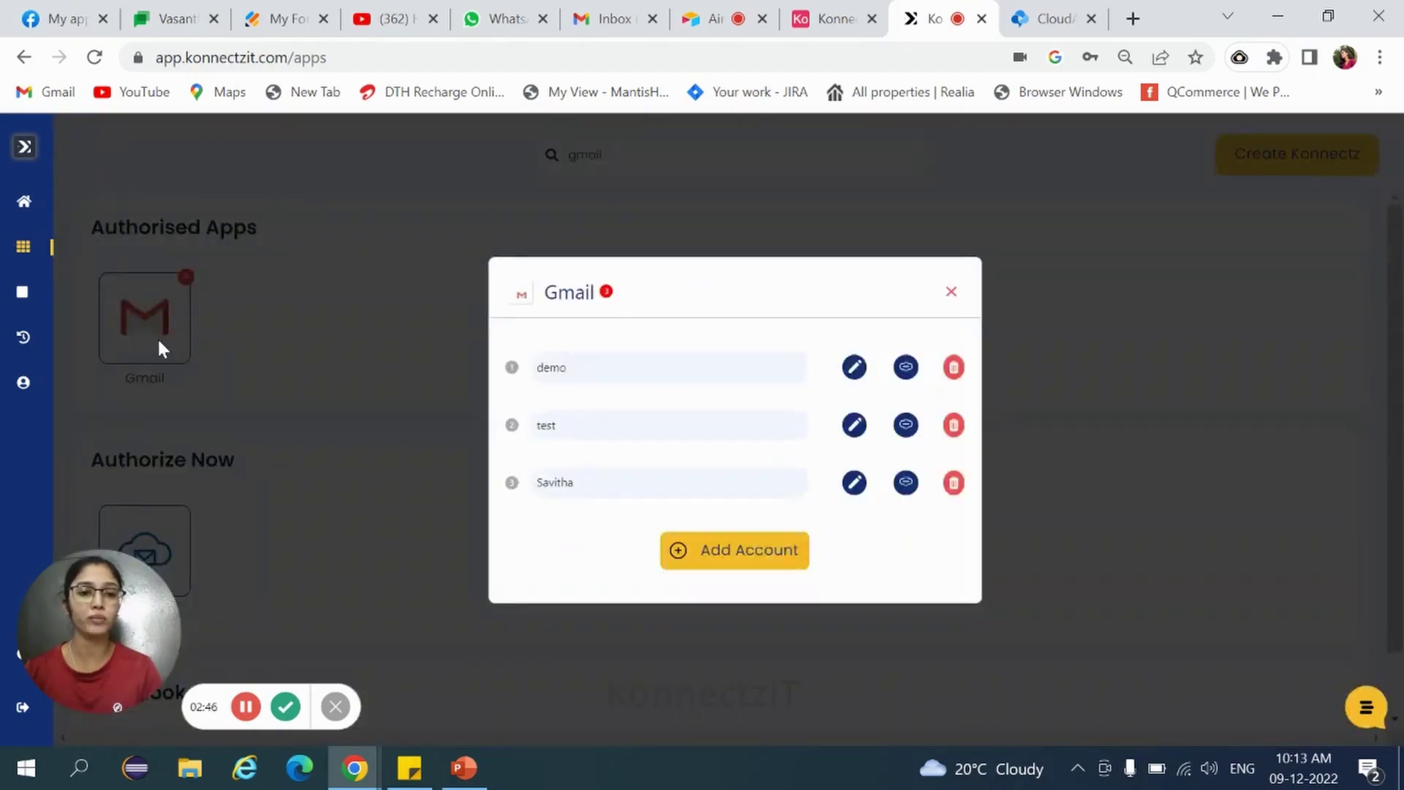
pyautogui.click(746, 560)
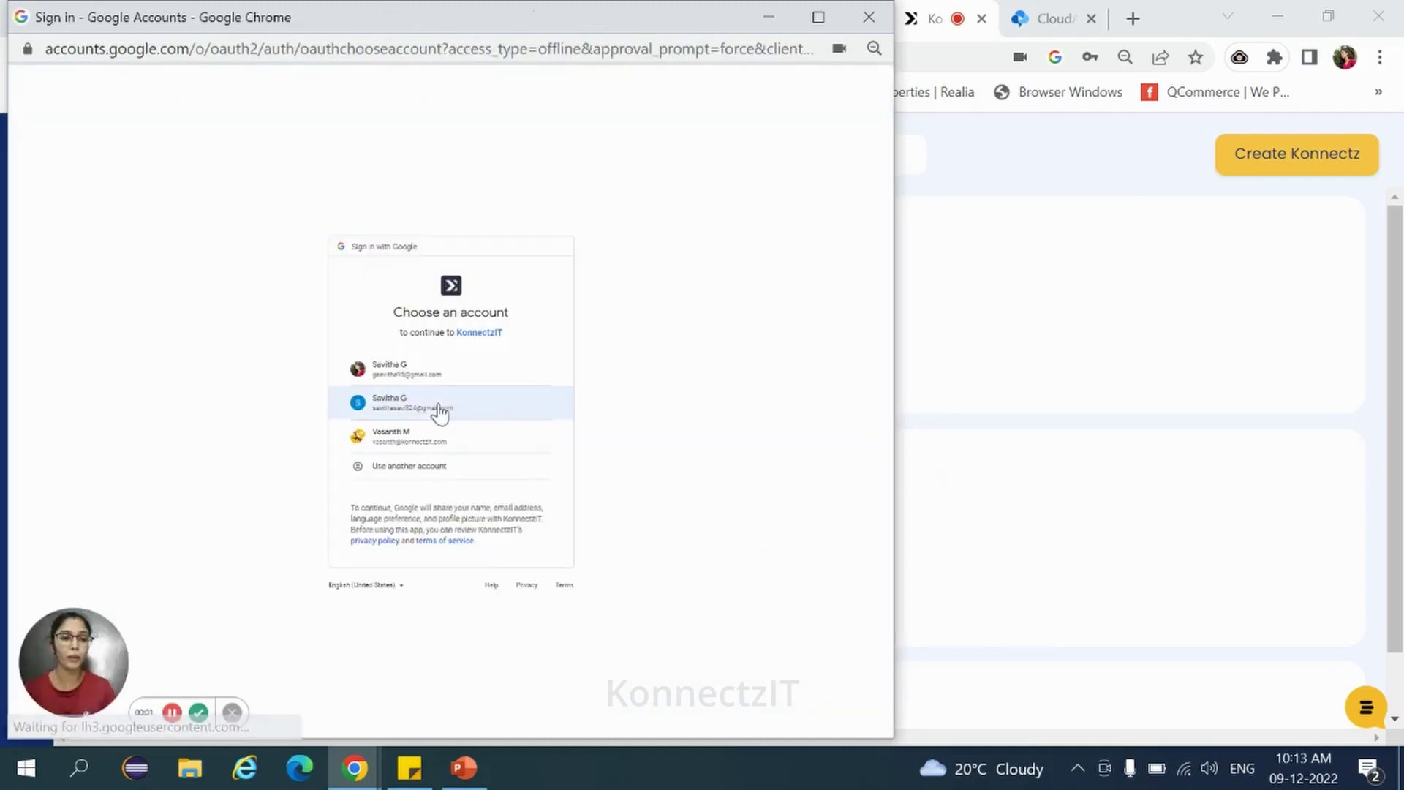
pyautogui.click(414, 386)
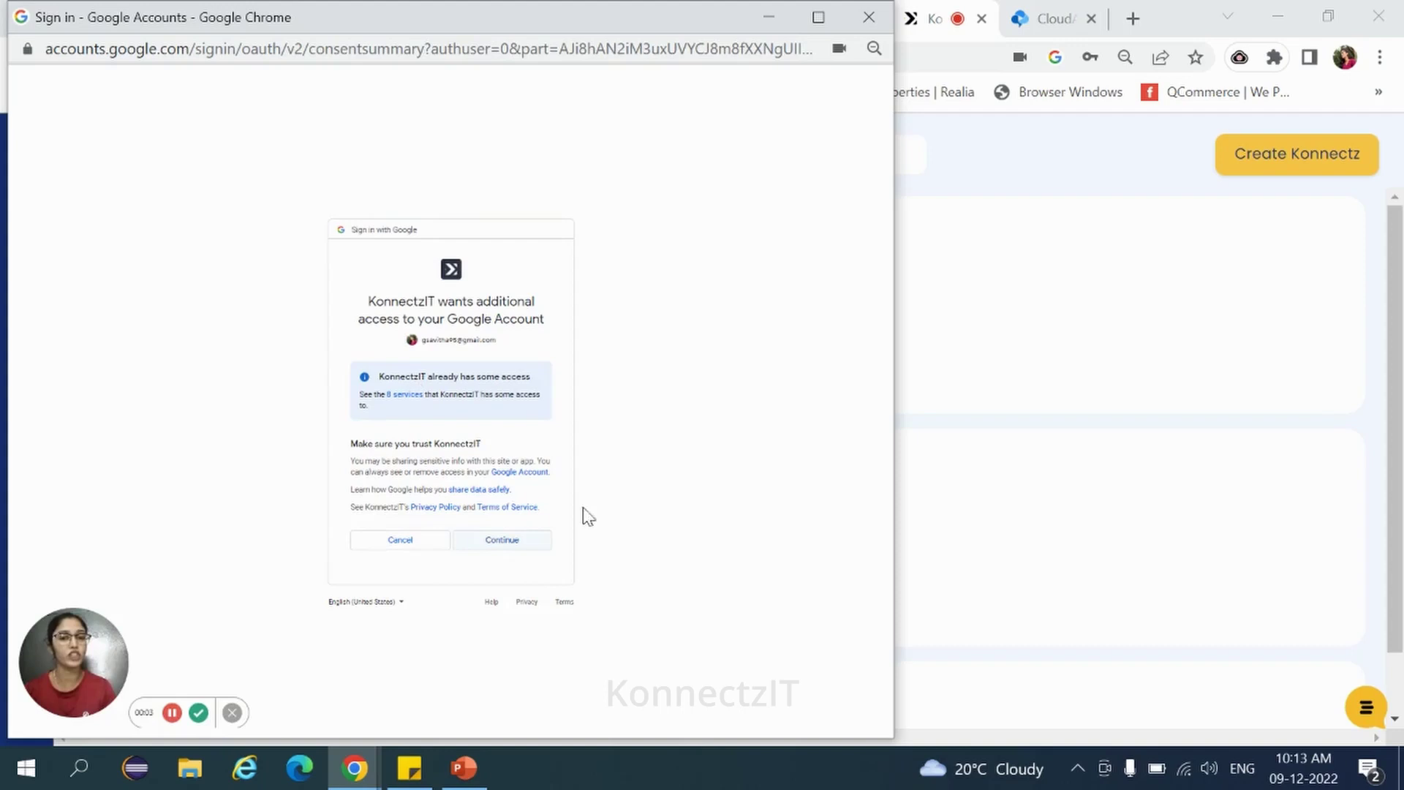
pyautogui.click(868, 17)
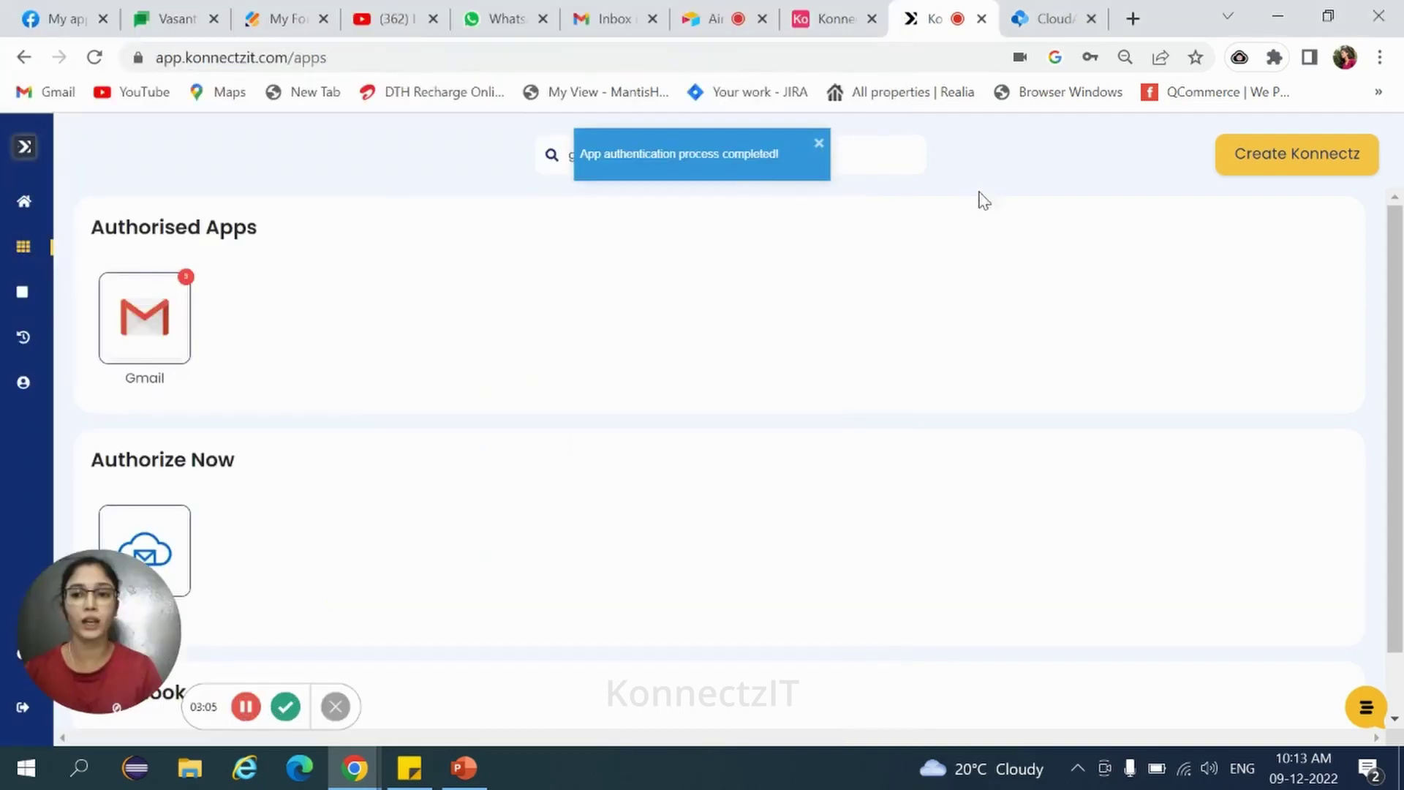
# Create a new konnect and place an Airtable step on the canvas.
pyautogui.click(1322, 161)
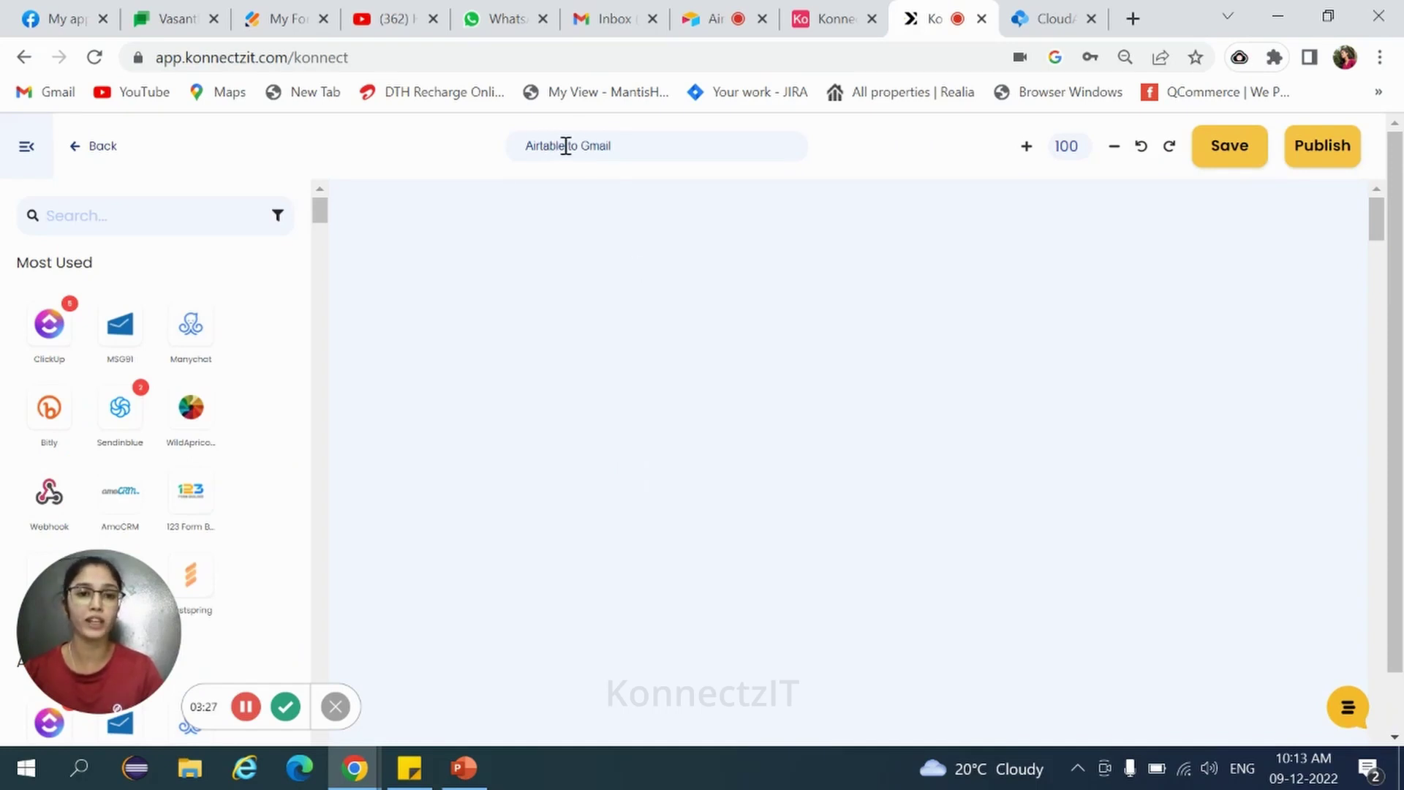
pyautogui.click(63, 214)
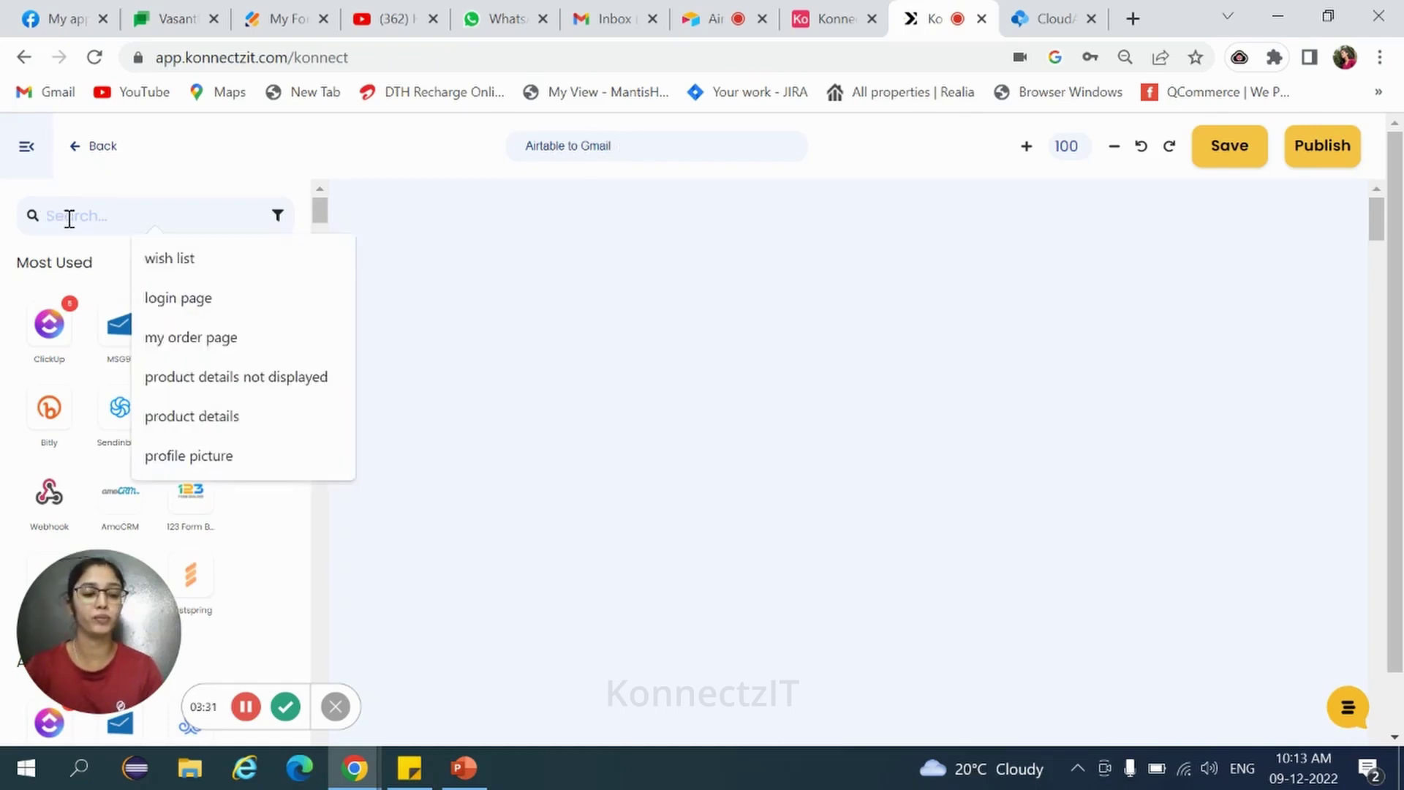
pyautogui.write('A')
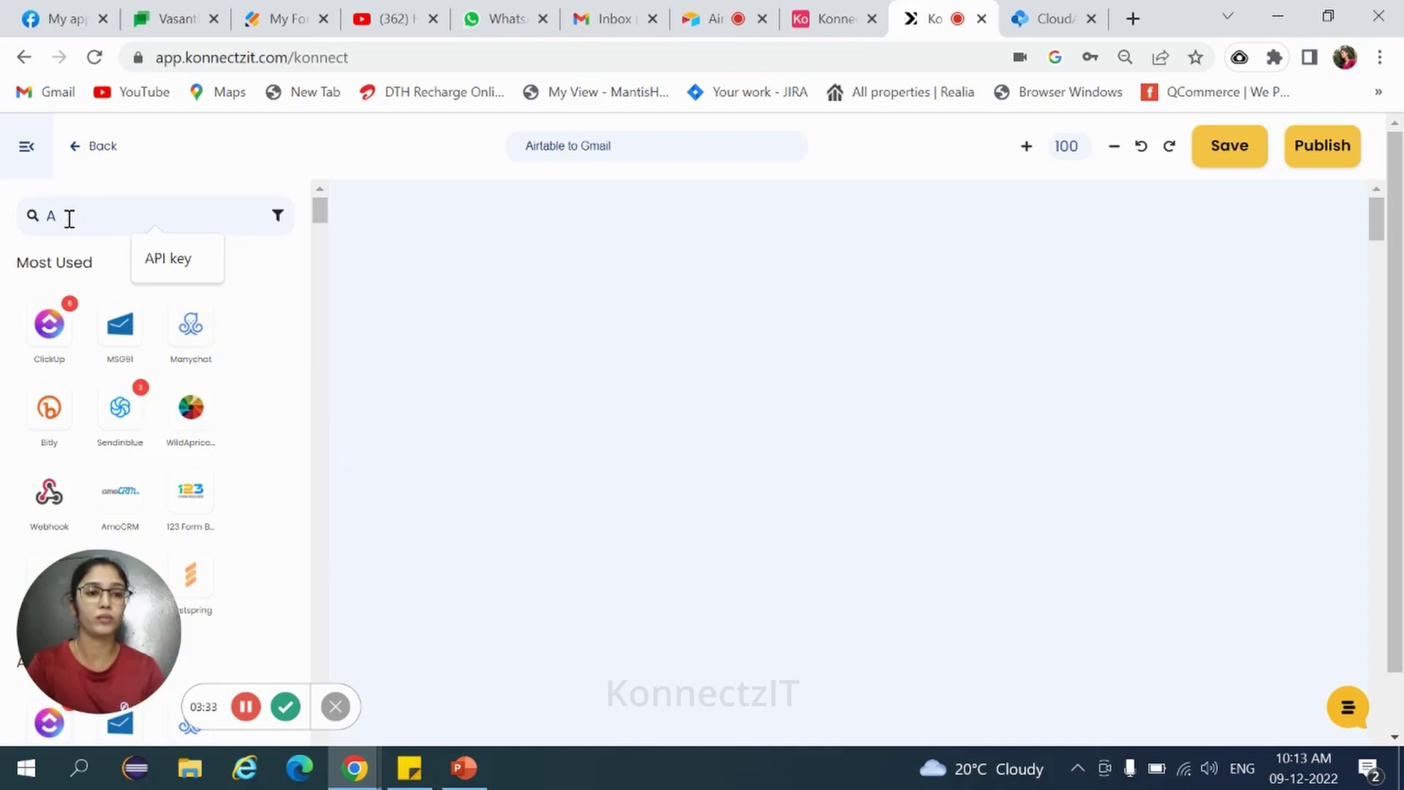
pyautogui.write('ir')
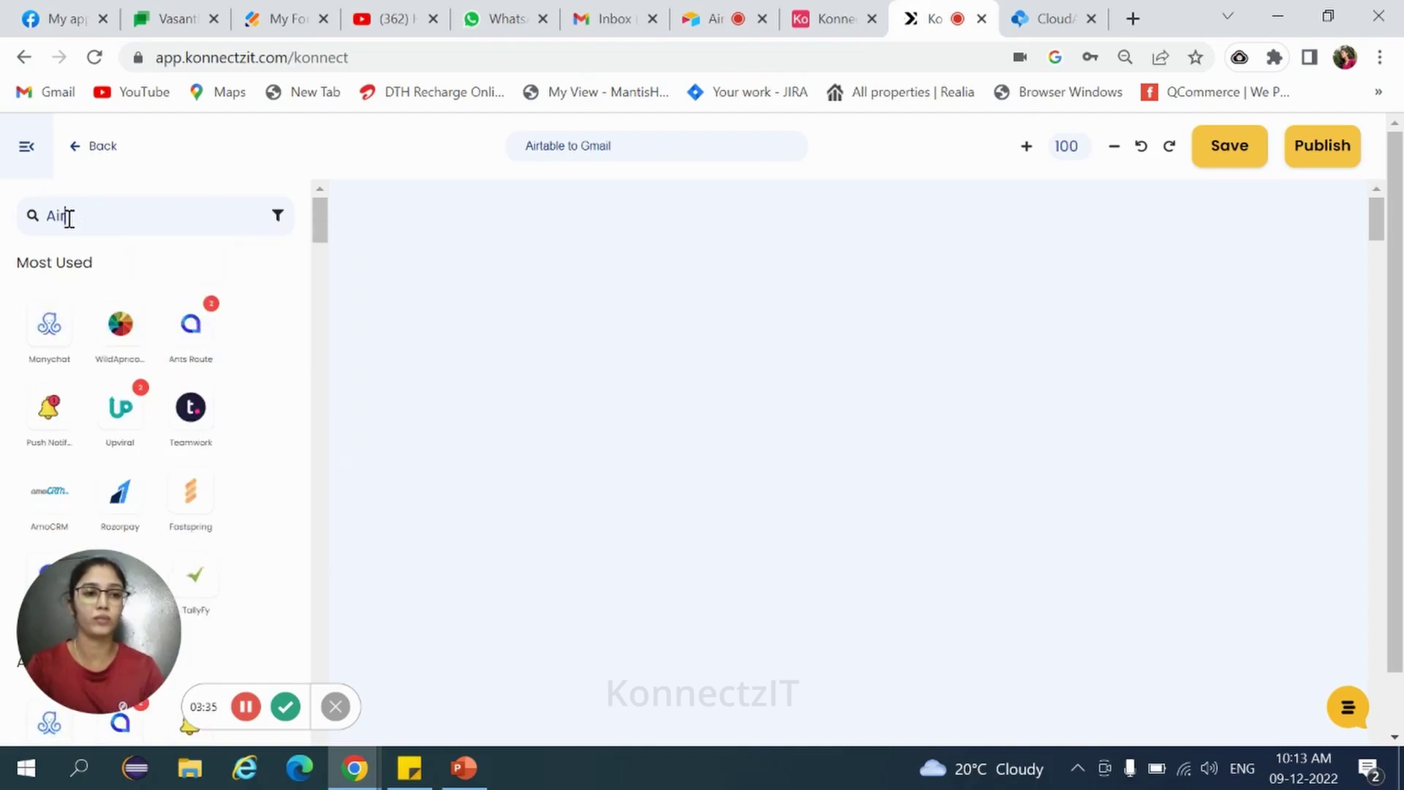
pyautogui.write('t')
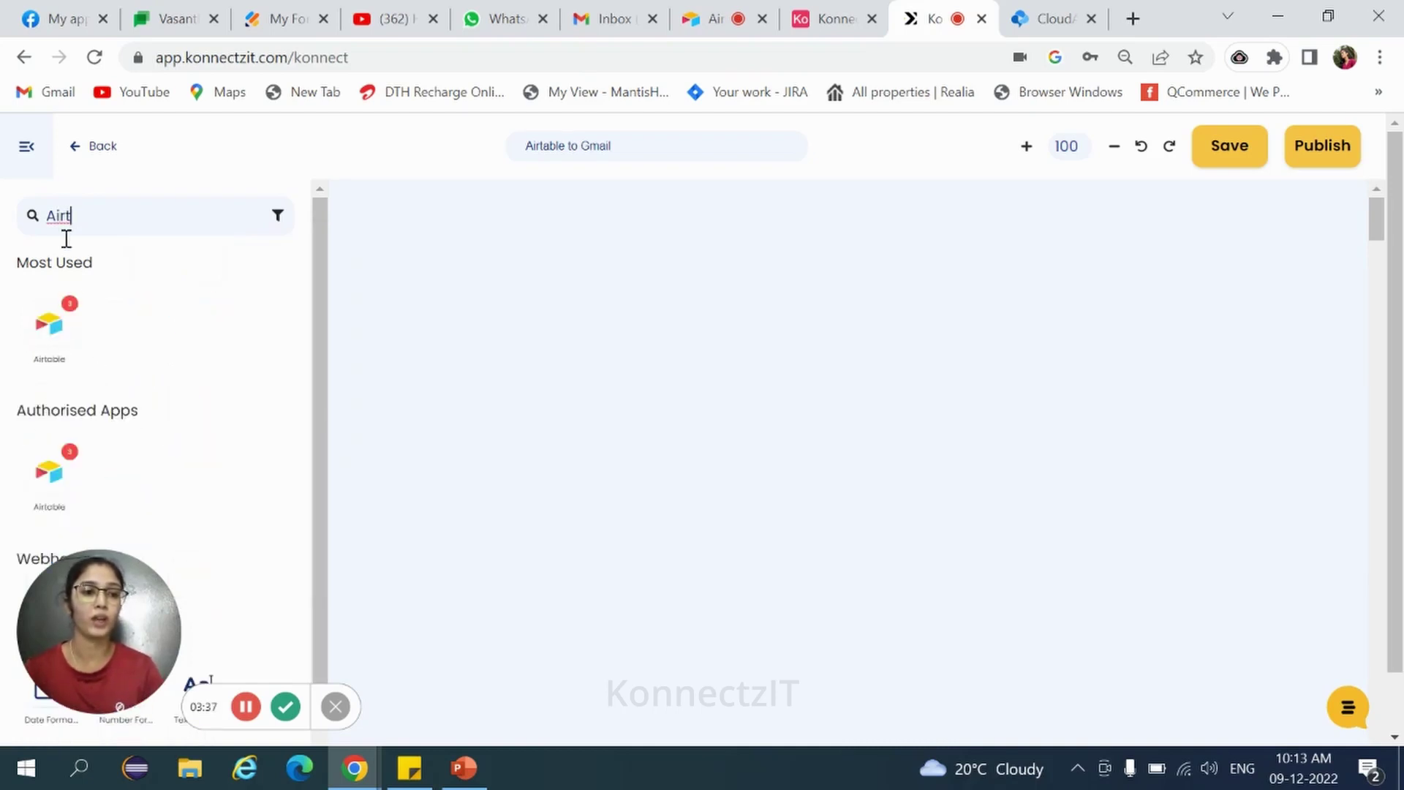
pyautogui.moveTo(49, 323); pyautogui.dragTo(465, 305)
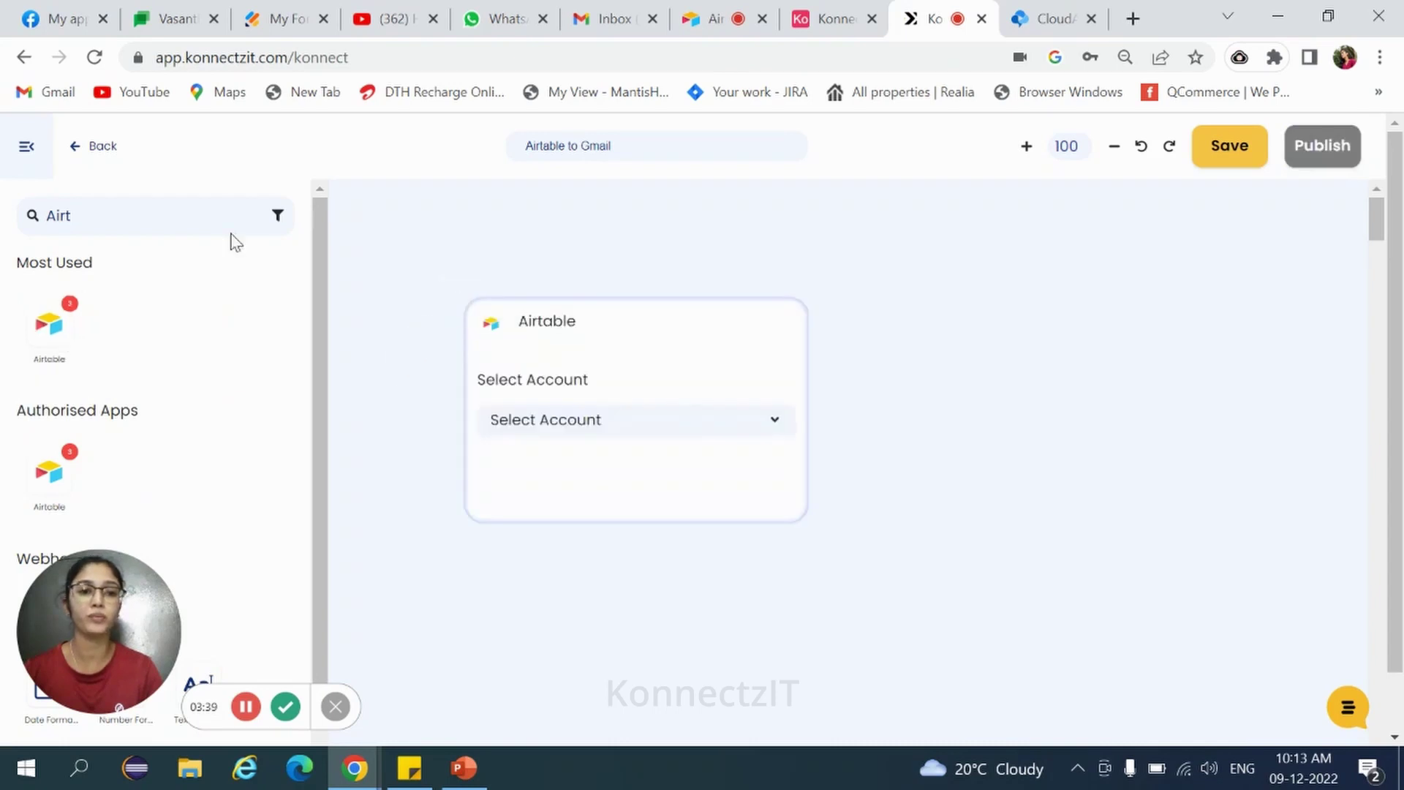
pyautogui.click(28, 150)
pyautogui.moveTo(683, 319); pyautogui.dragTo(542, 229)
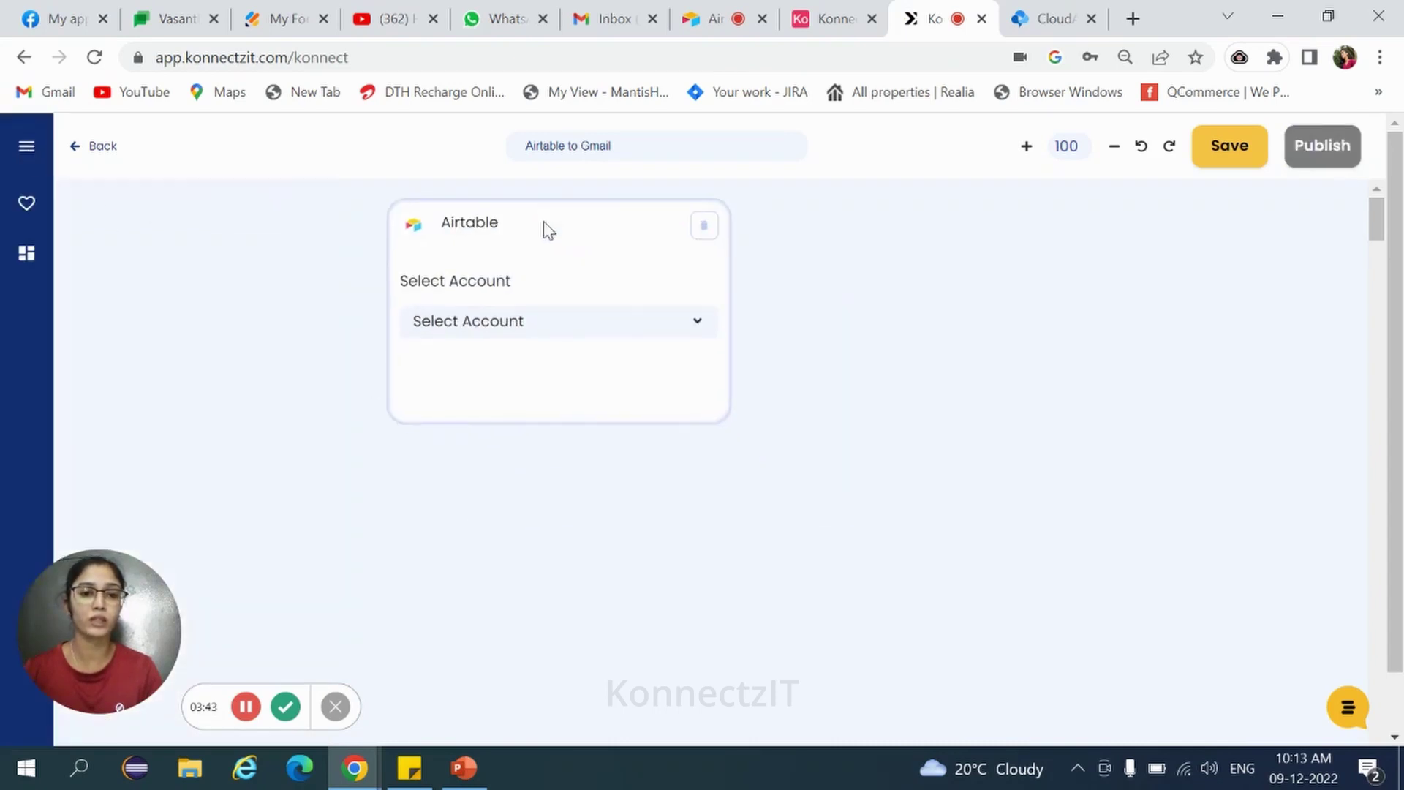
# Set the Airtable step to Account #3, New Record, base Konnectzit and Table 1, then check its records.
pyautogui.click(518, 338)
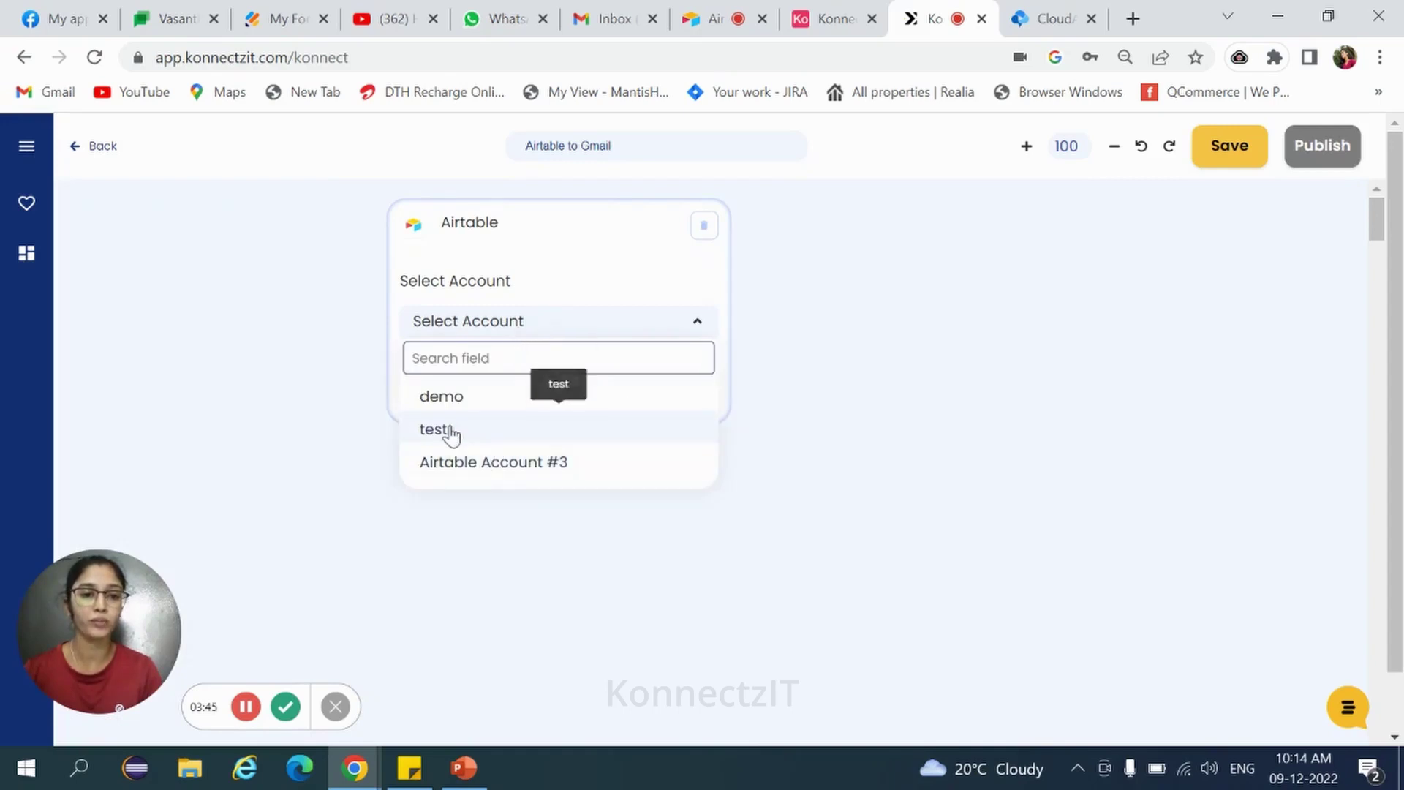
pyautogui.click(487, 465)
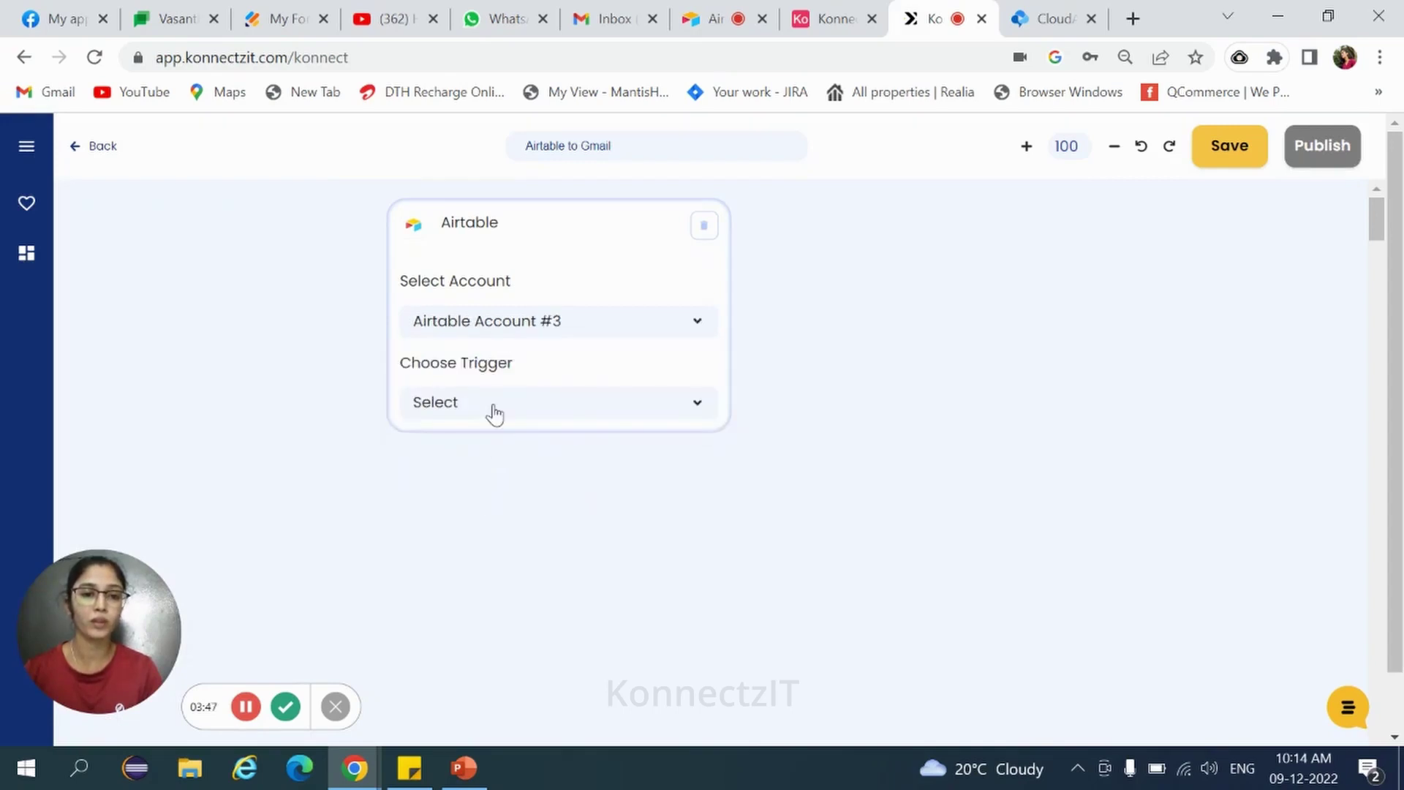
pyautogui.scroll(-1, 495, 414)
pyautogui.click(492, 408)
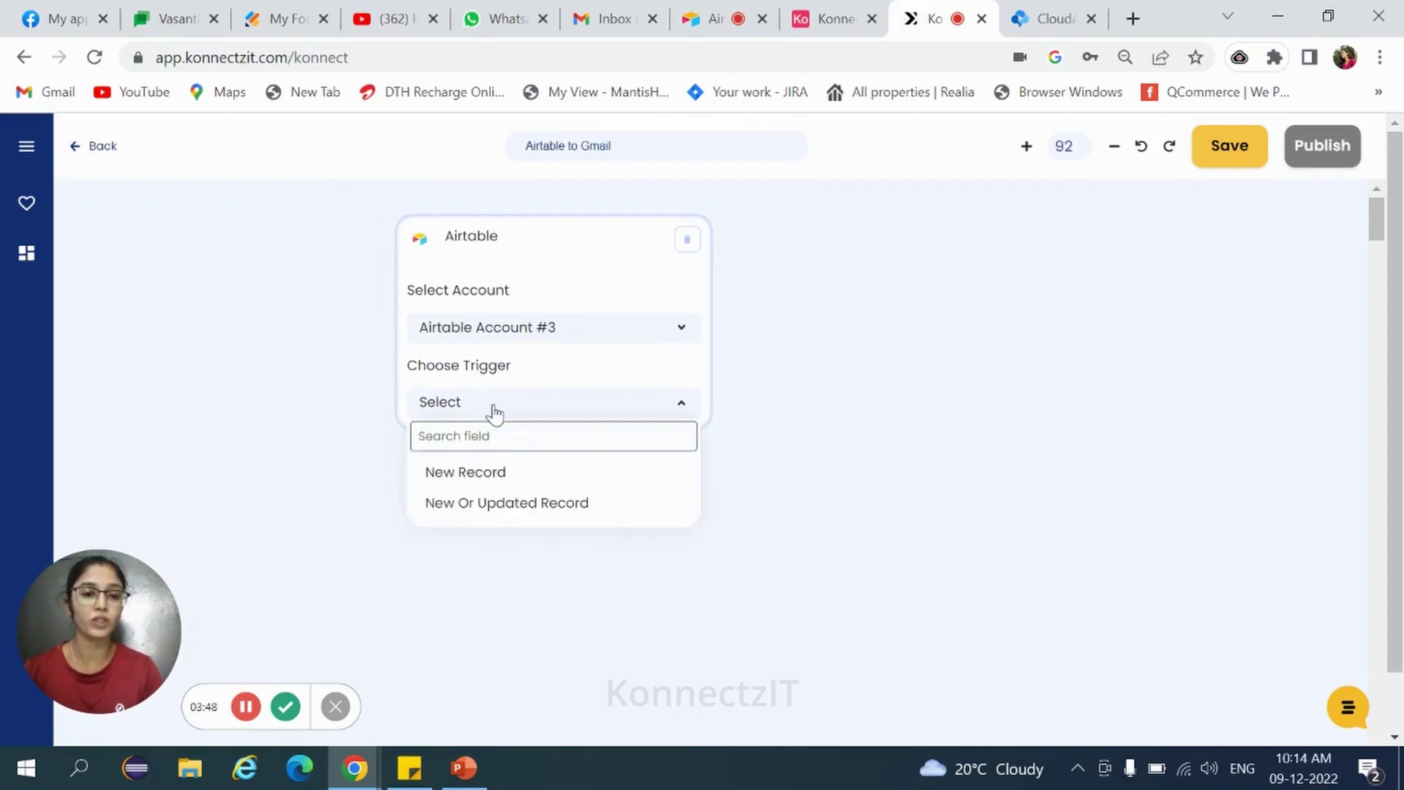
pyautogui.click(478, 481)
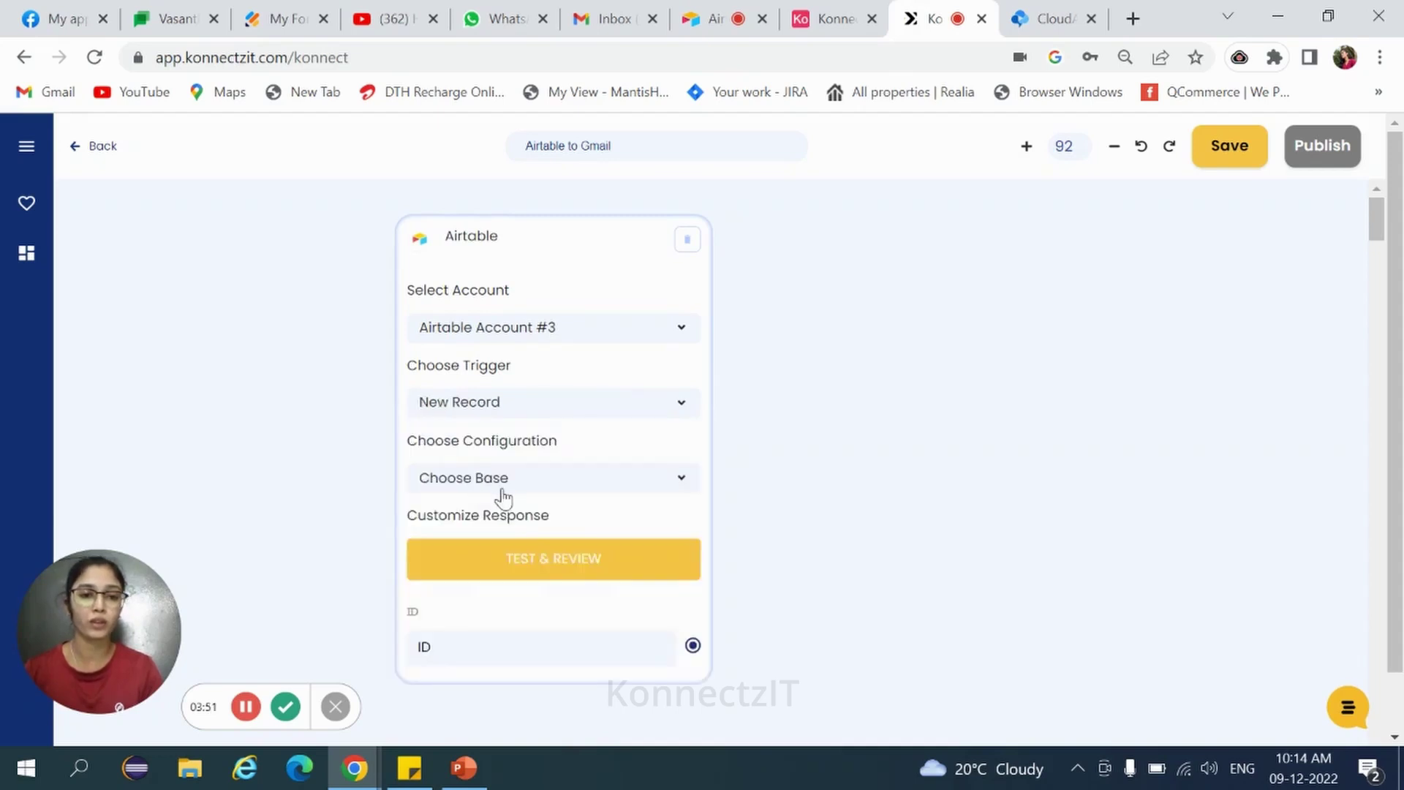
pyautogui.click(499, 489)
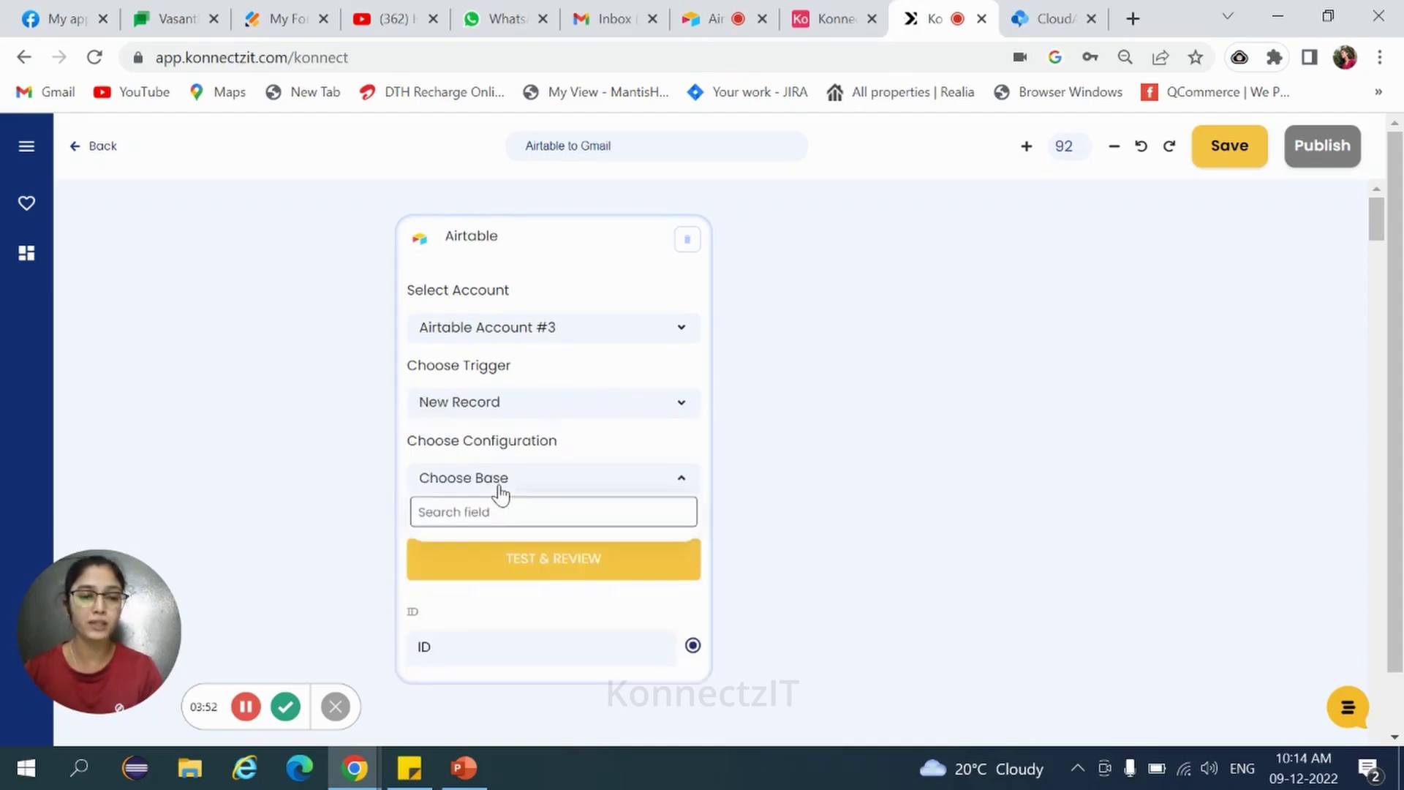
pyautogui.click(465, 578)
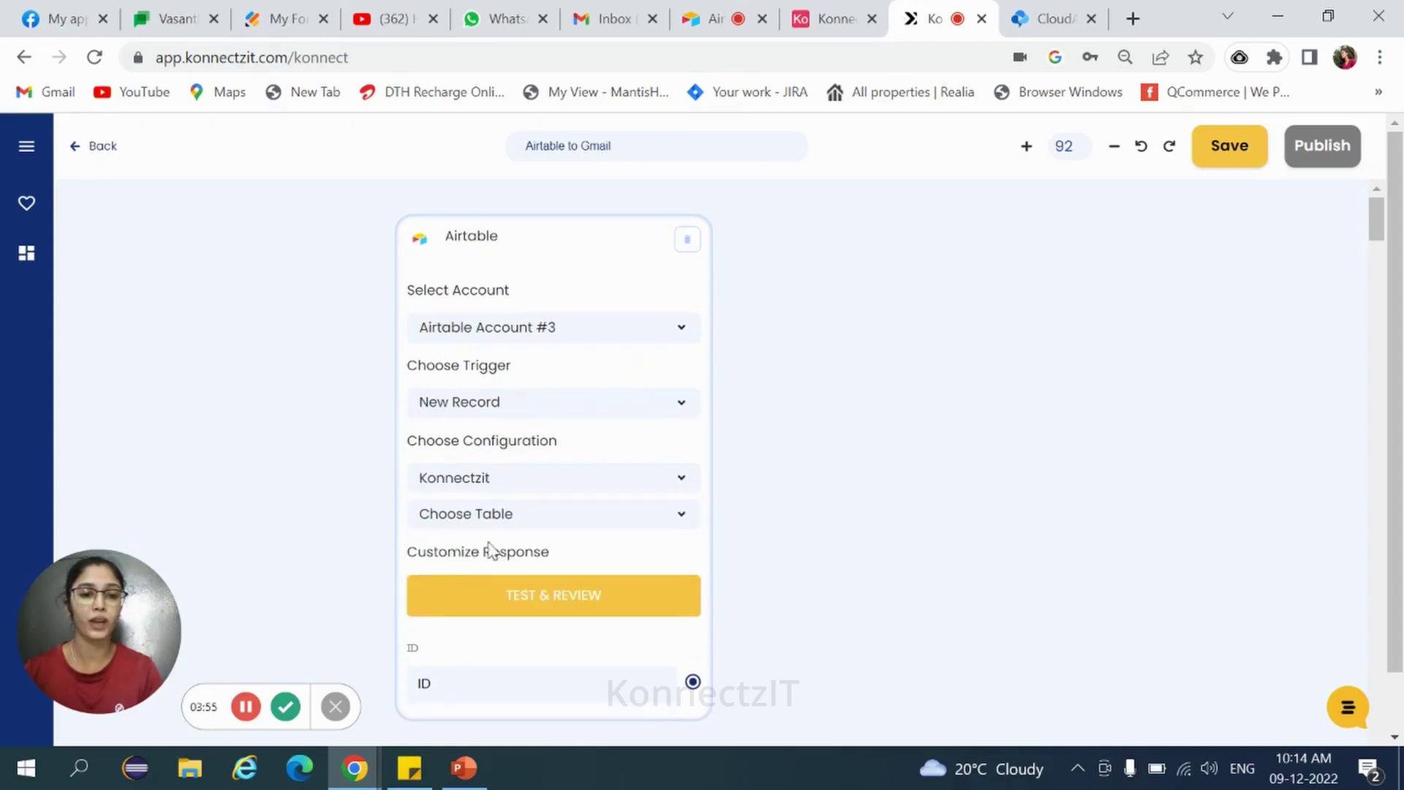
pyautogui.click(503, 520)
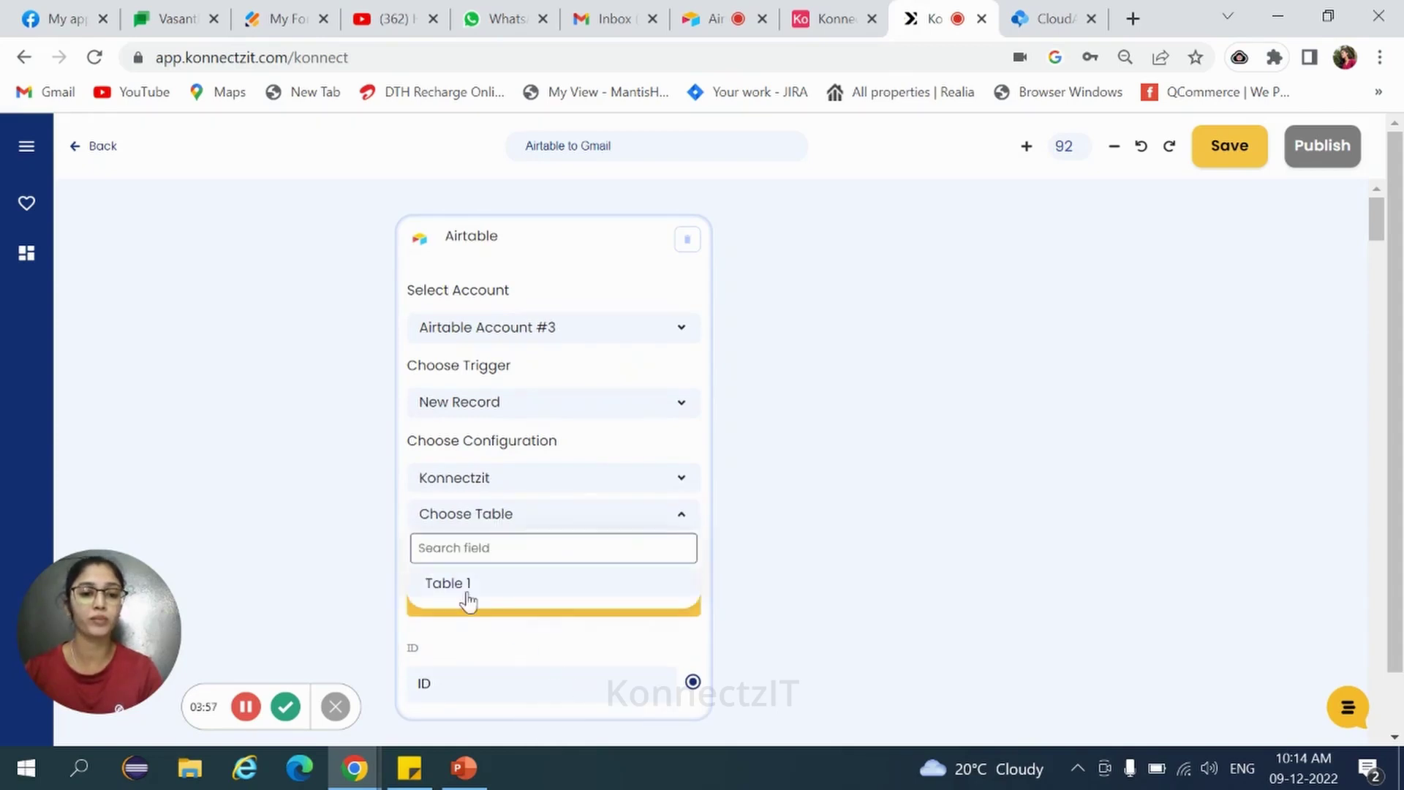
pyautogui.click(469, 589)
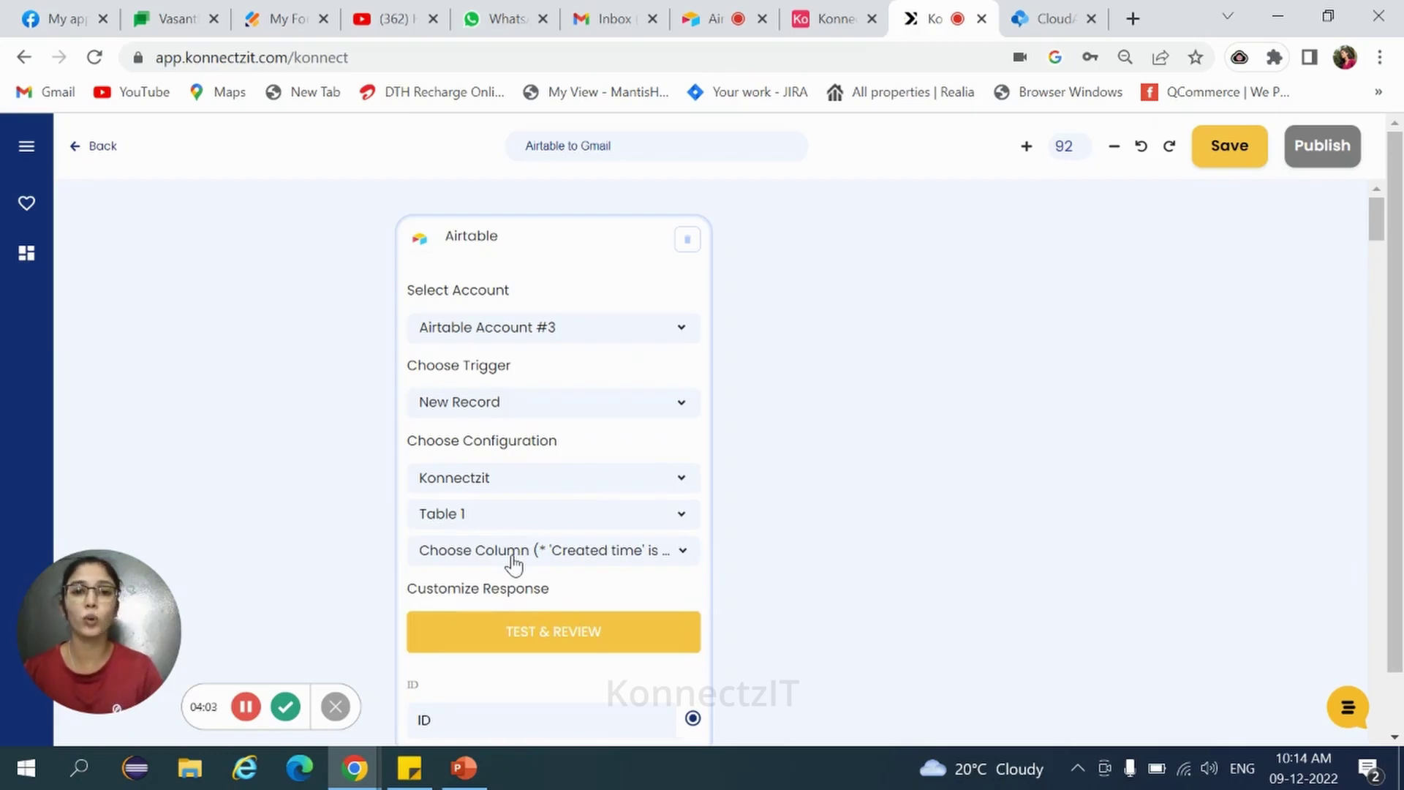
pyautogui.click(812, 21)
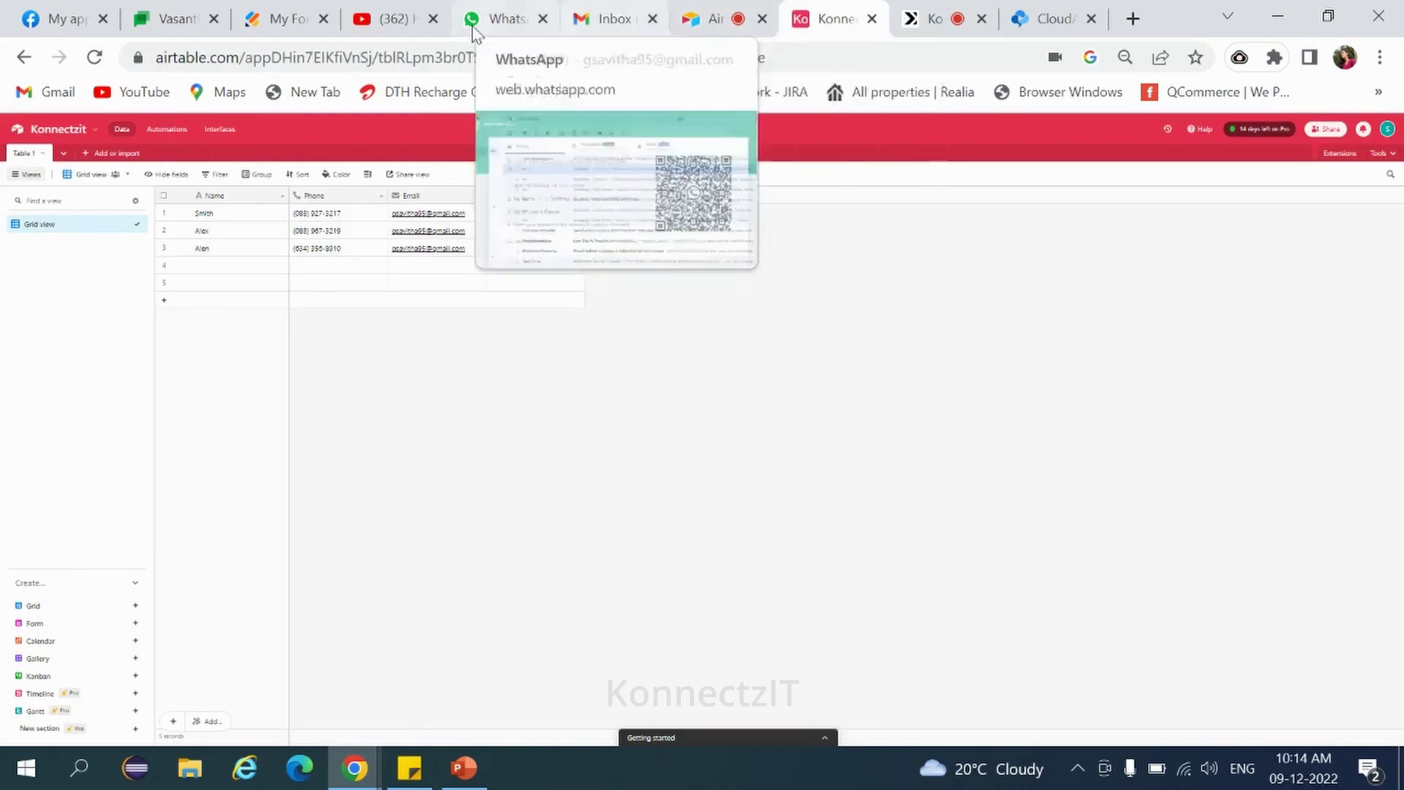
# Watch the Name column, fetch a test record, and bring up Customize Response for the trigger.
pyautogui.click(928, 18)
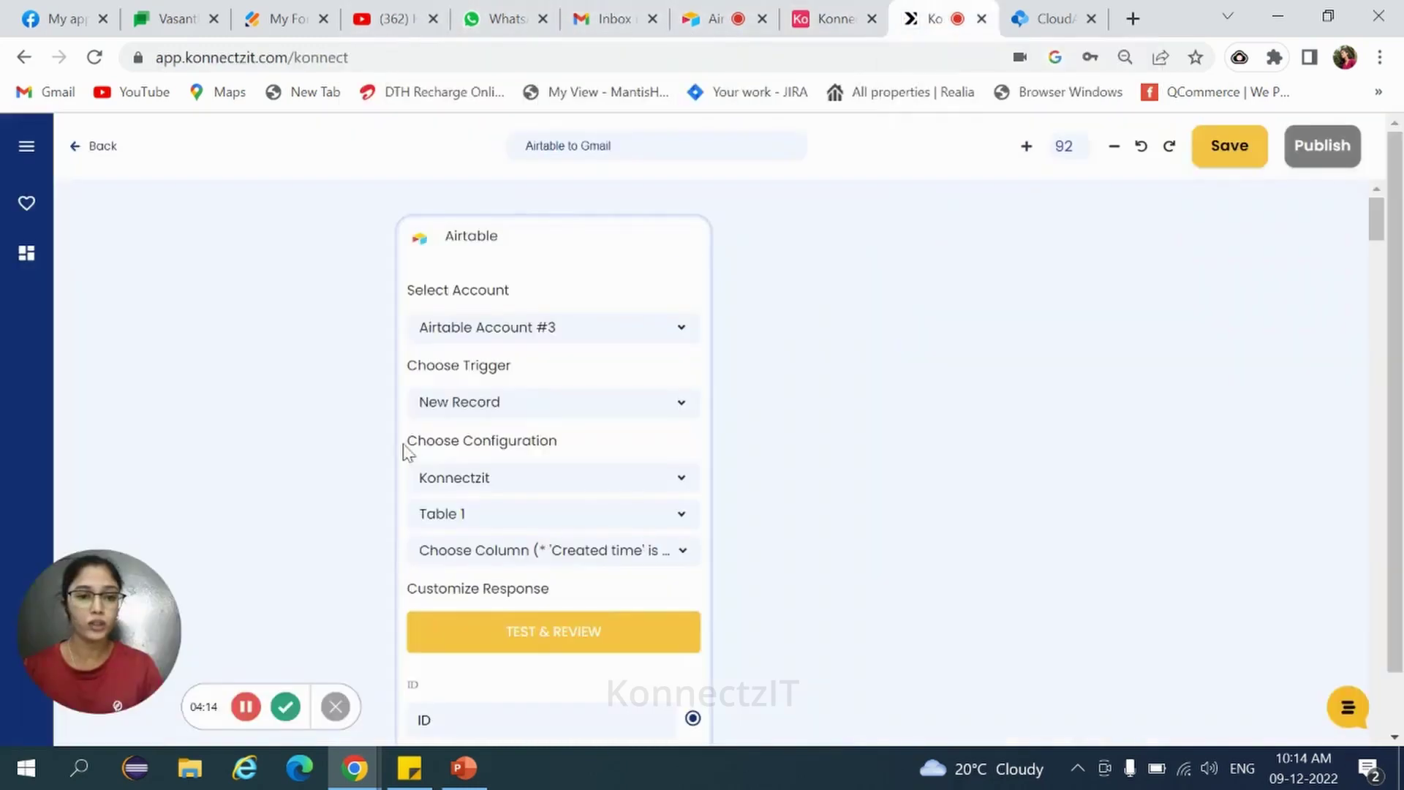
pyautogui.click(488, 564)
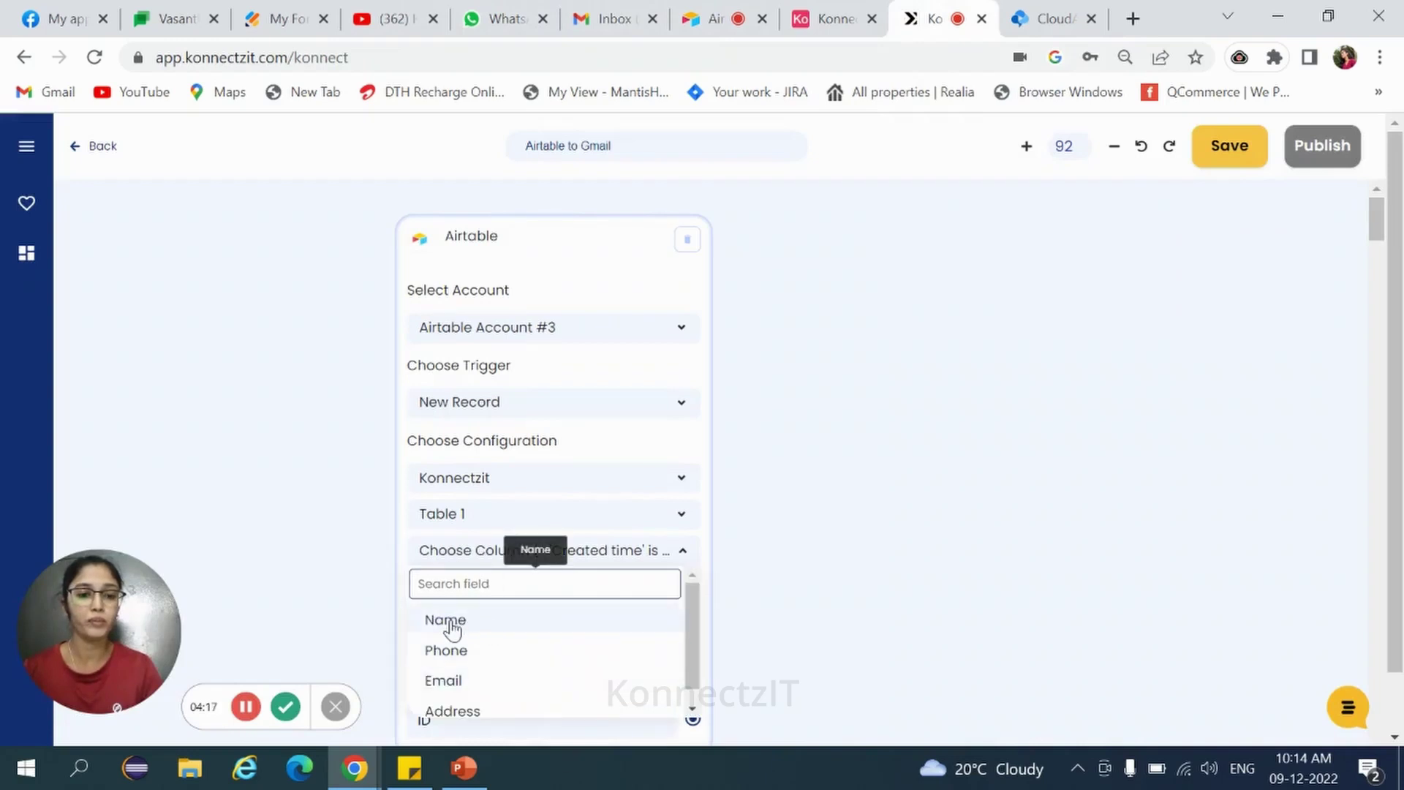
pyautogui.click(449, 619)
pyautogui.scroll(-1, 583, 522)
pyautogui.scroll(-2, 583, 522)
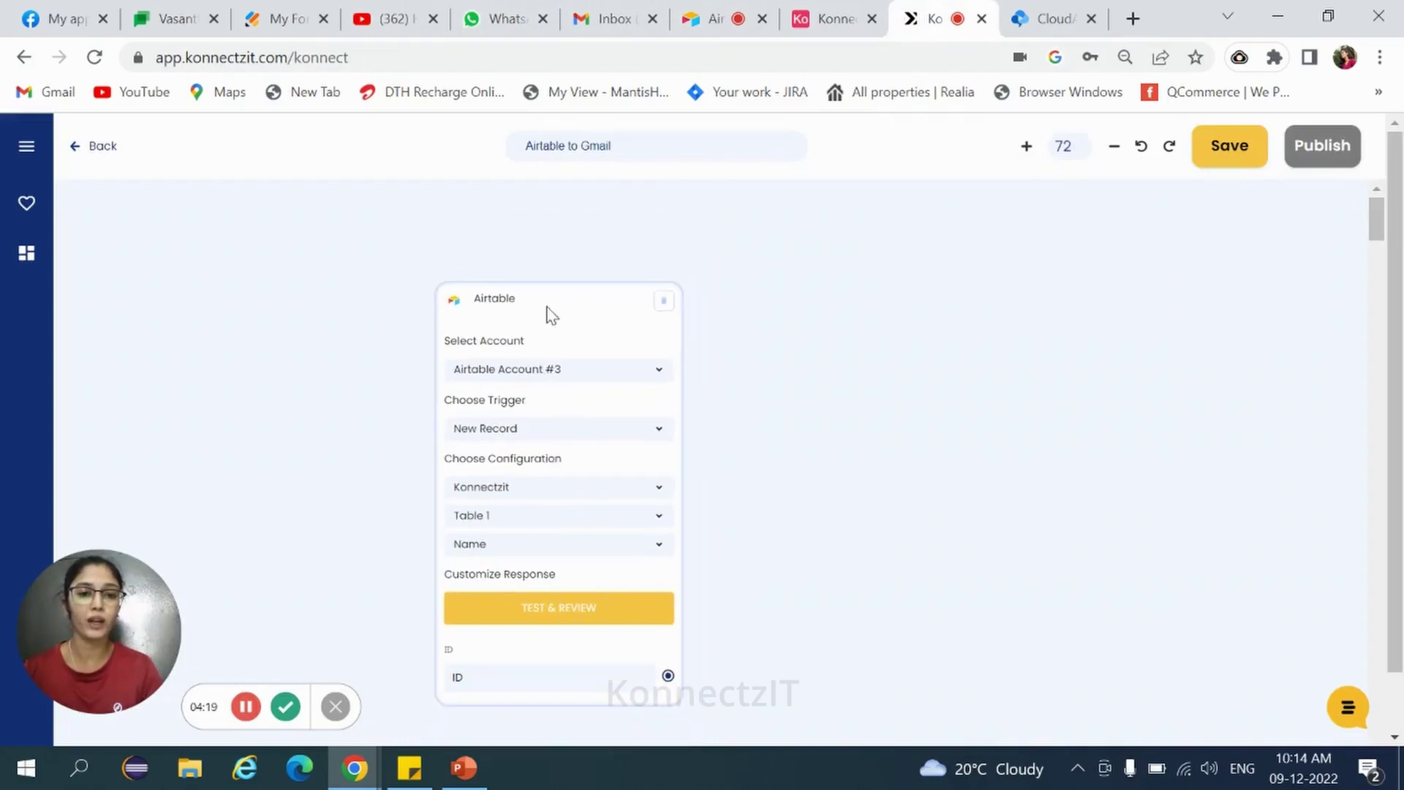
pyautogui.click(547, 549)
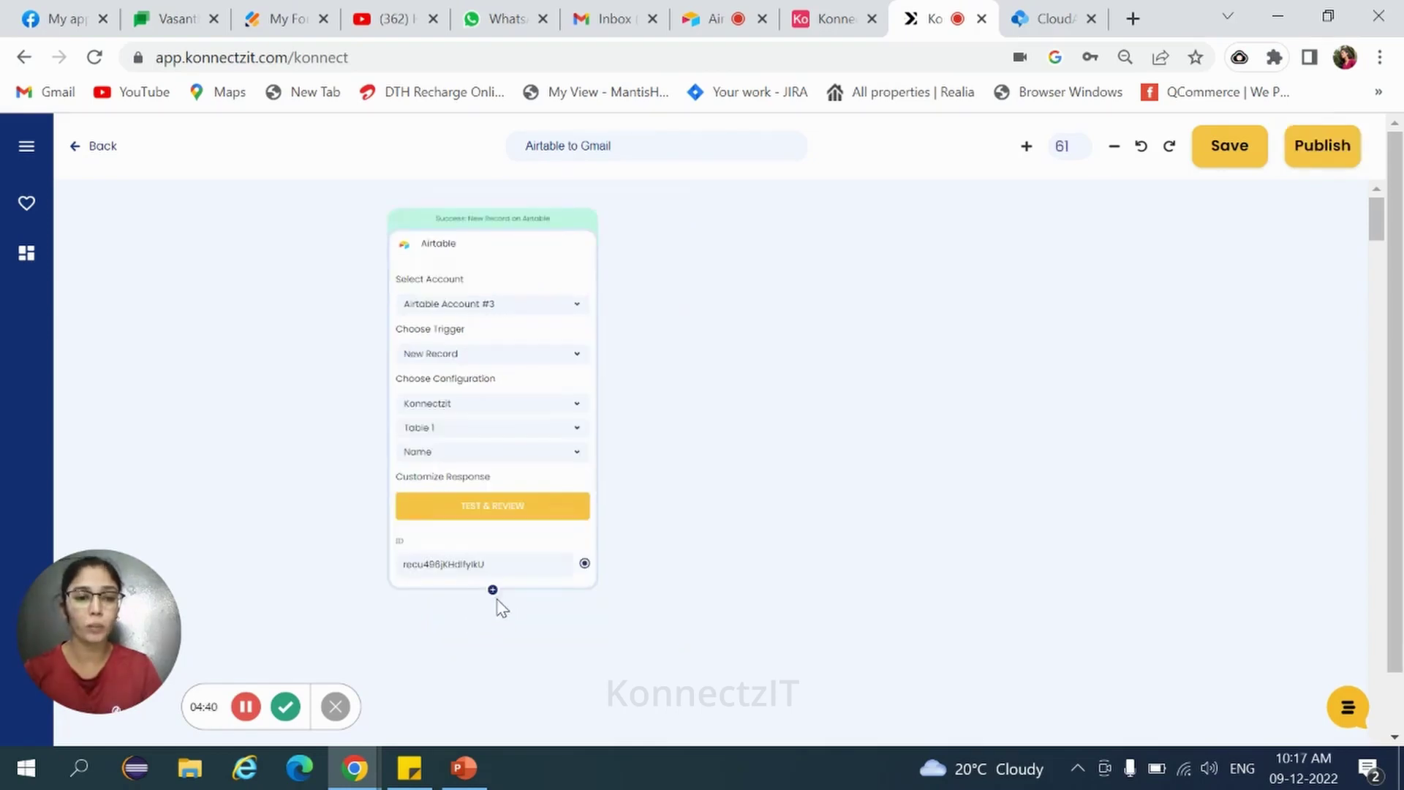
pyautogui.click(493, 592)
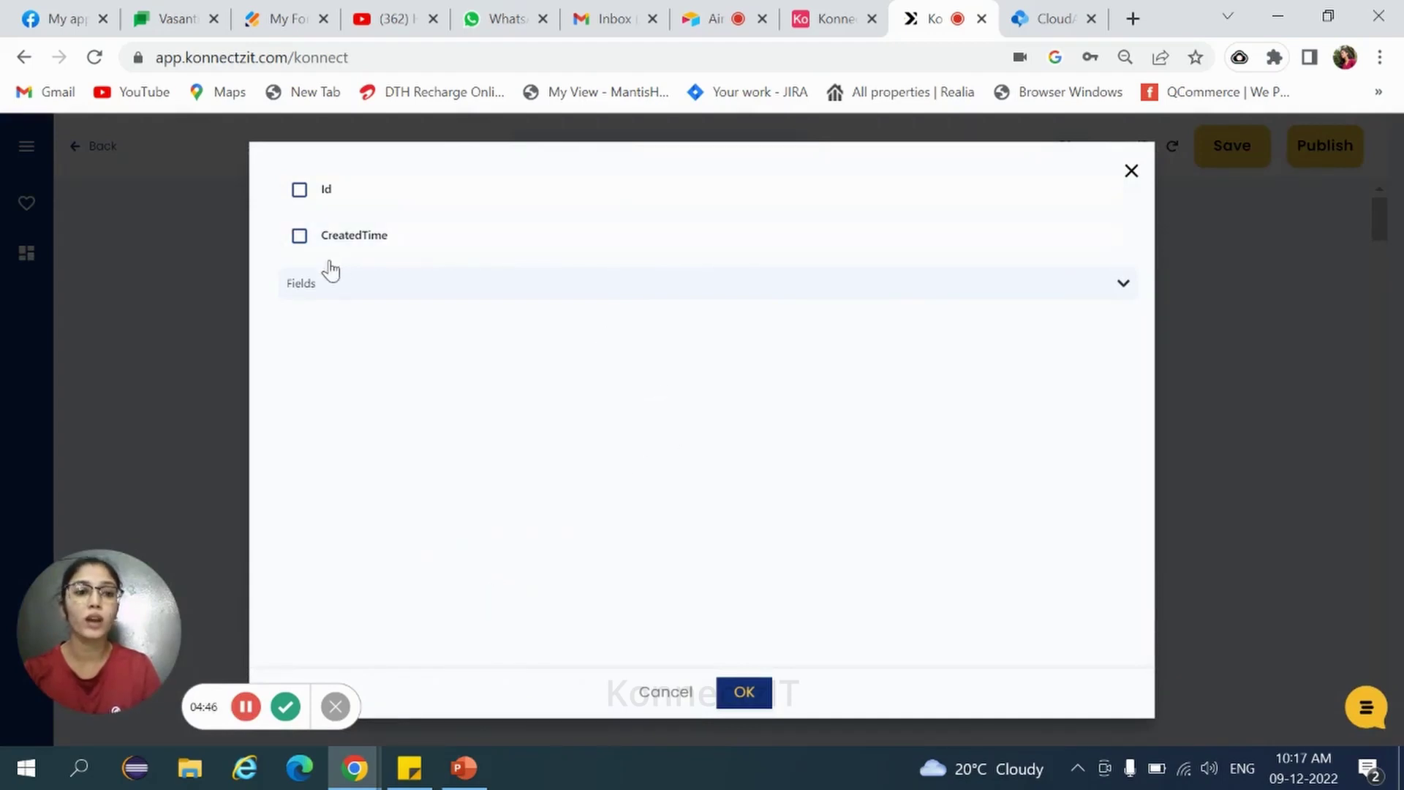
# Add Name, Phone, Email and Address from Fields to the trigger's response and confirm.
pyautogui.click(1125, 290)
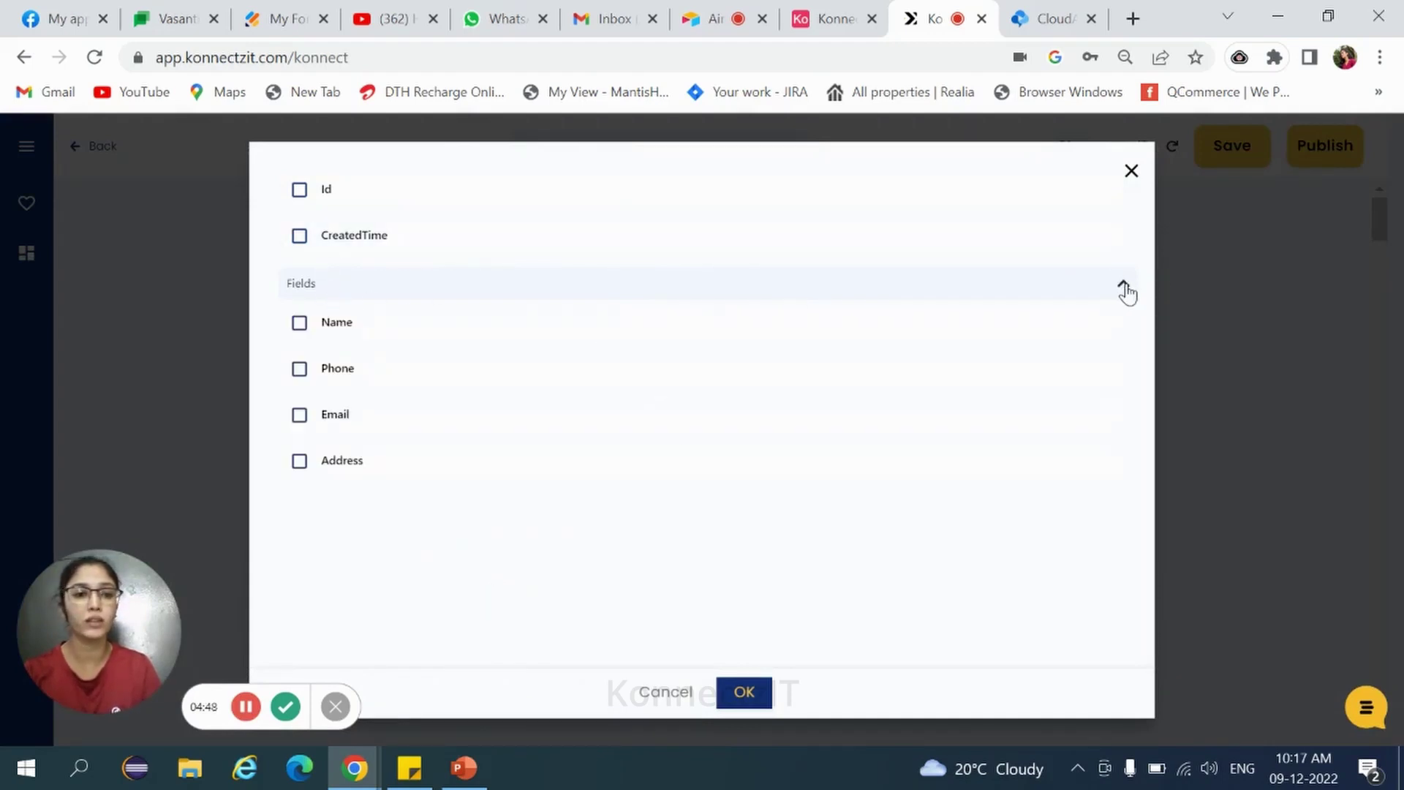
pyautogui.click(300, 324)
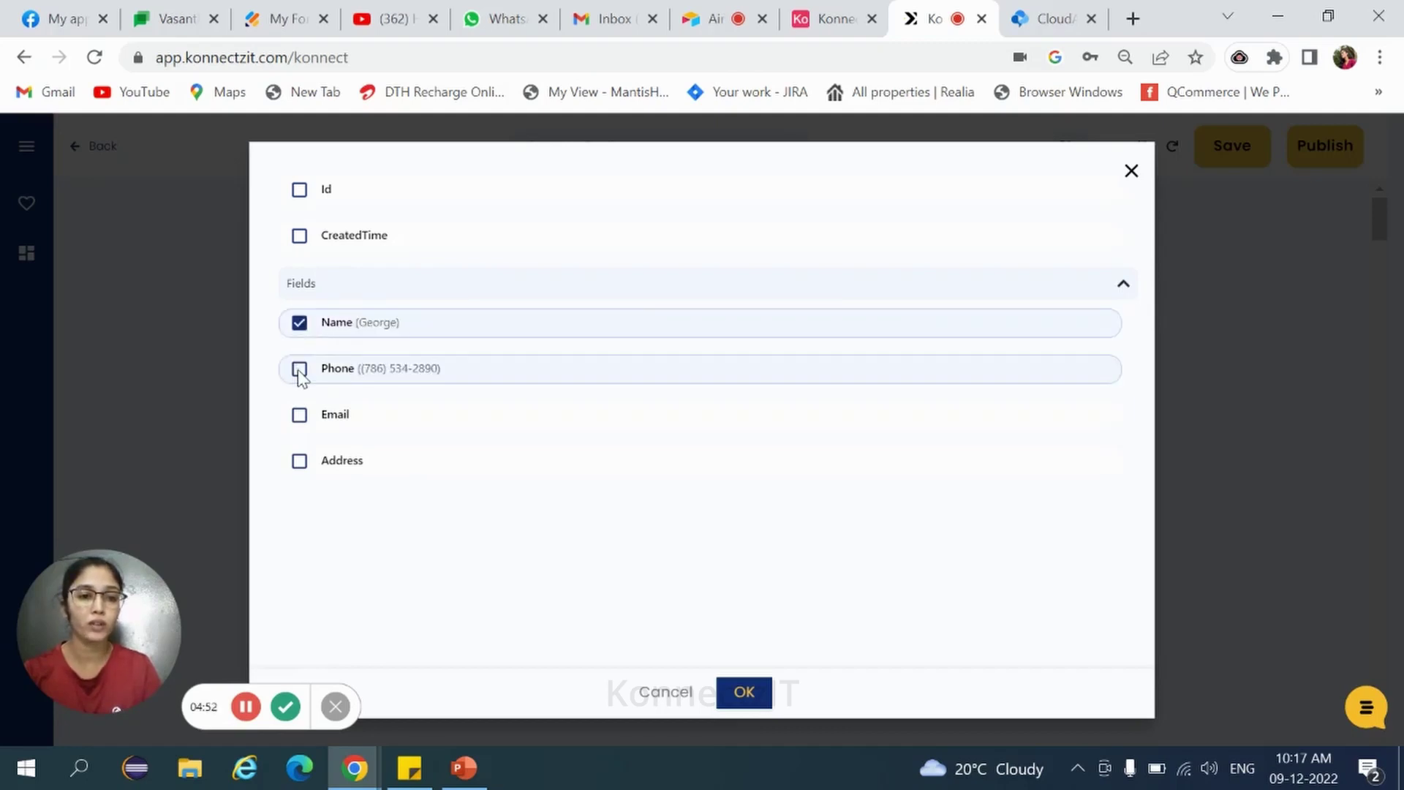
pyautogui.click(300, 370)
pyautogui.click(299, 416)
pyautogui.click(300, 462)
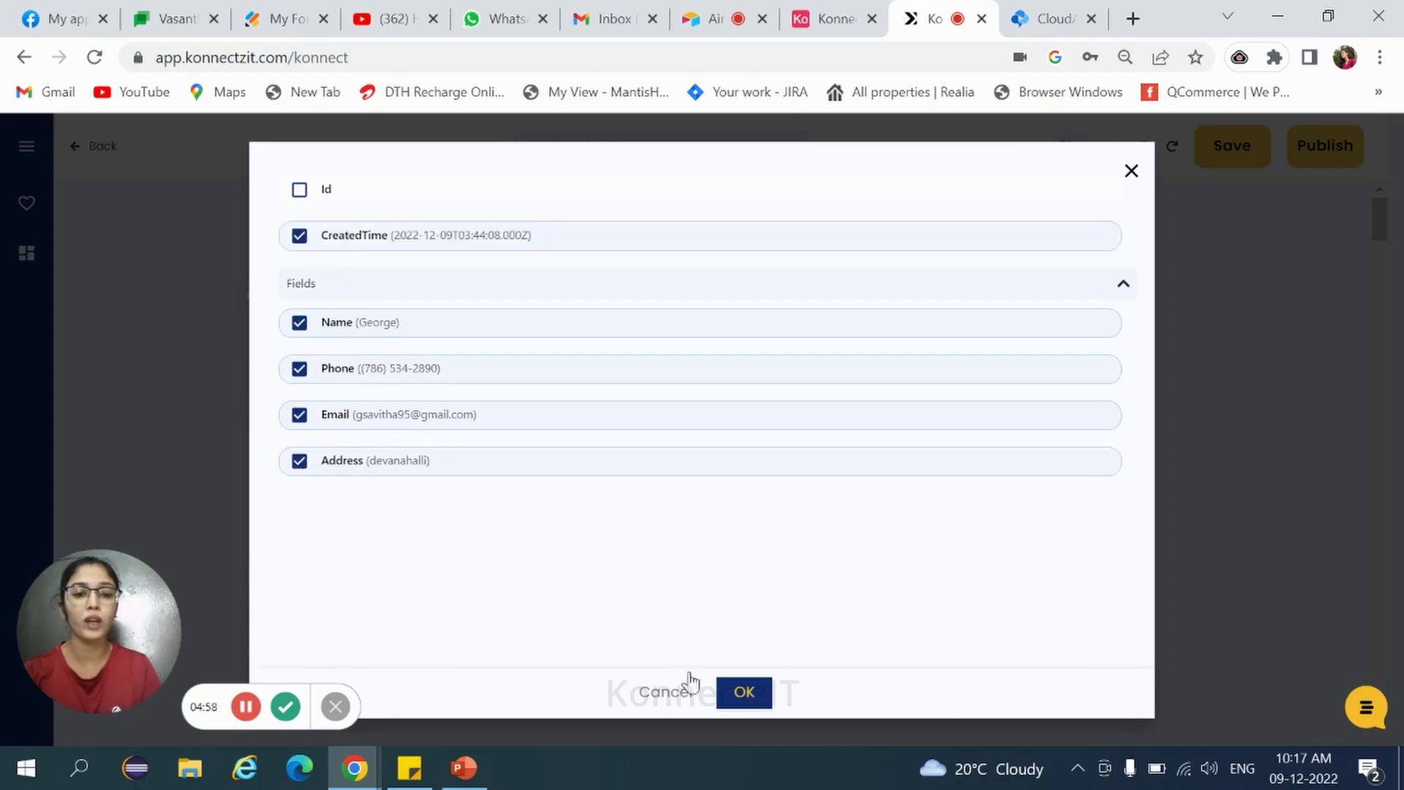
pyautogui.click(740, 697)
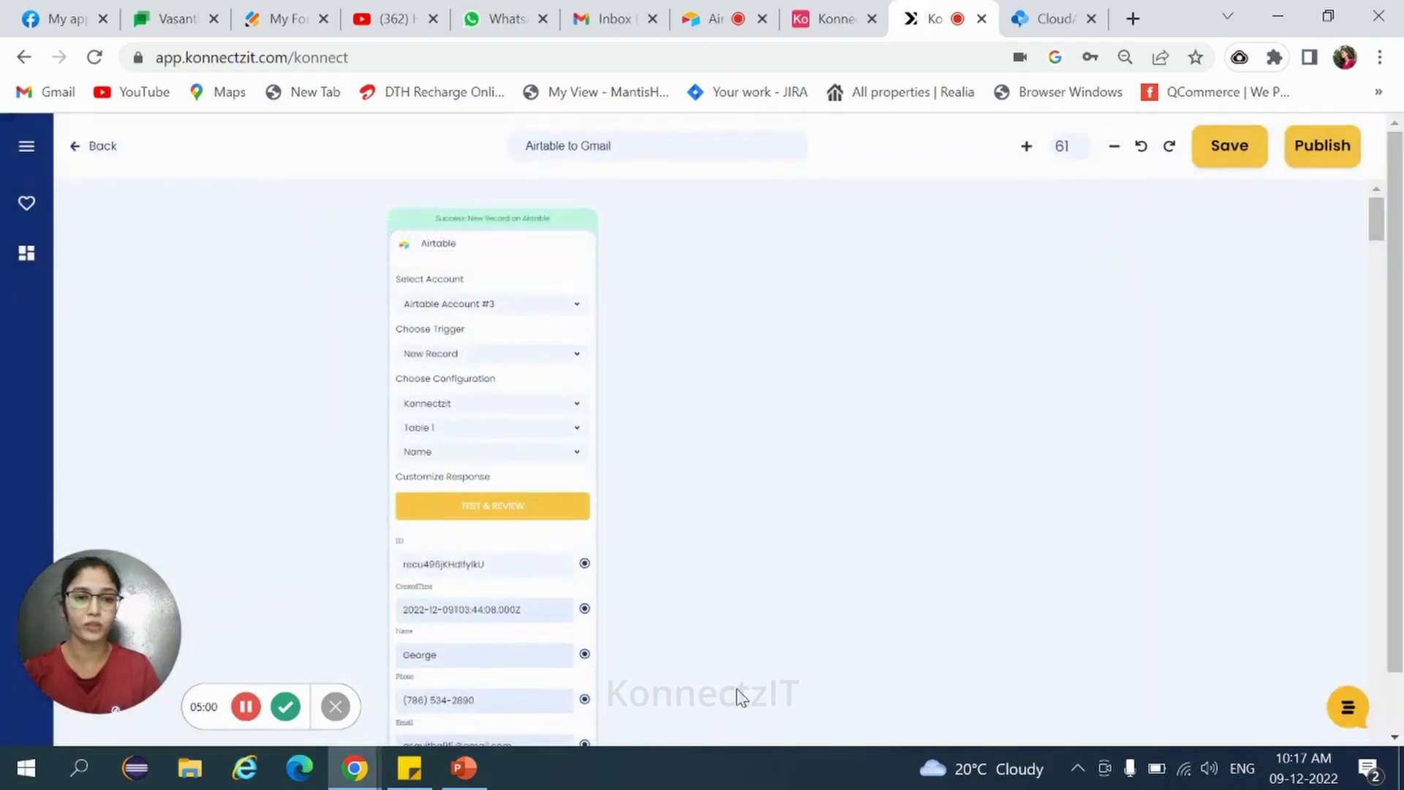
# Search the apps for 'text' and drag the Text Formatter add-on onto the canvas.
pyautogui.moveTo(525, 219); pyautogui.dragTo(512, 199)
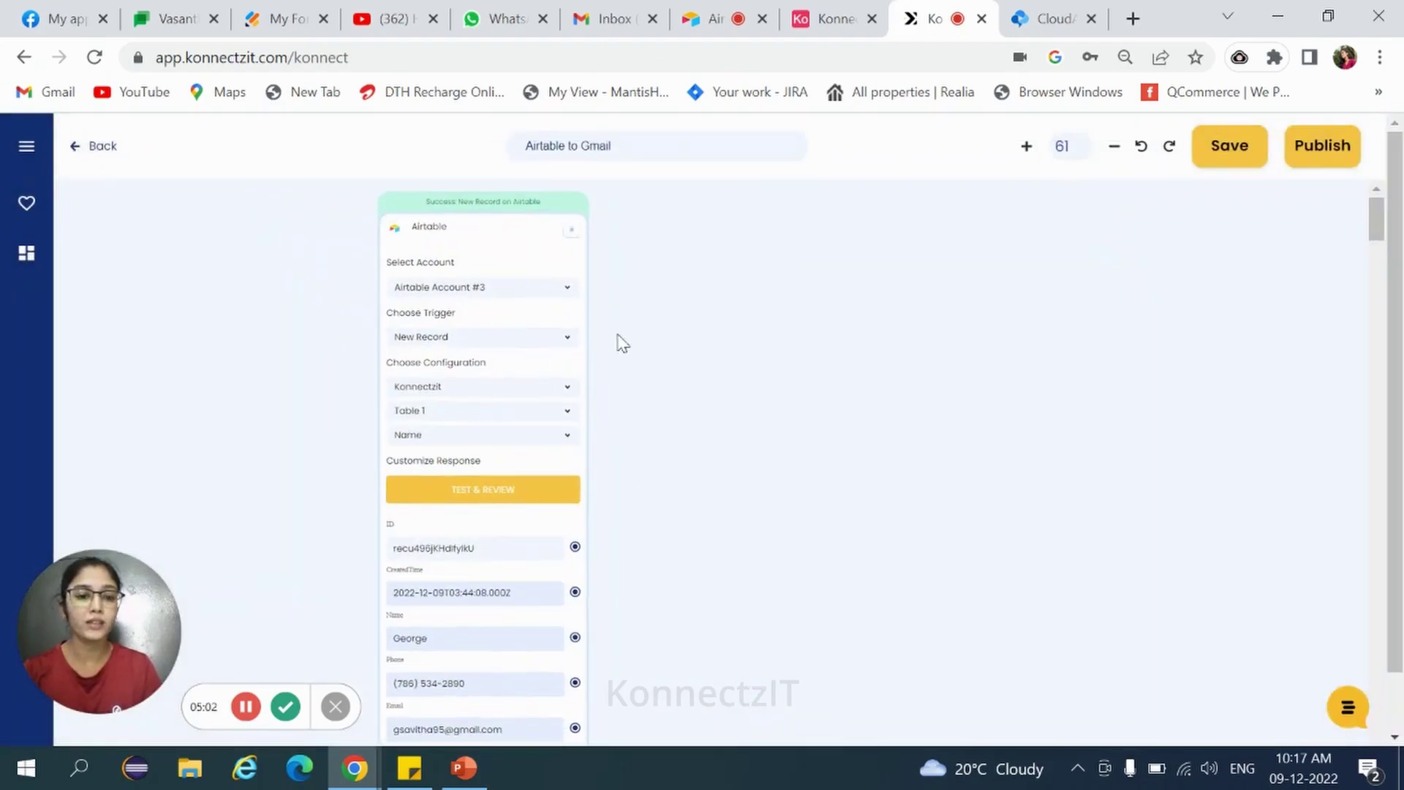
pyautogui.moveTo(1377, 220); pyautogui.dragTo(1377, 242)
pyautogui.click(26, 252)
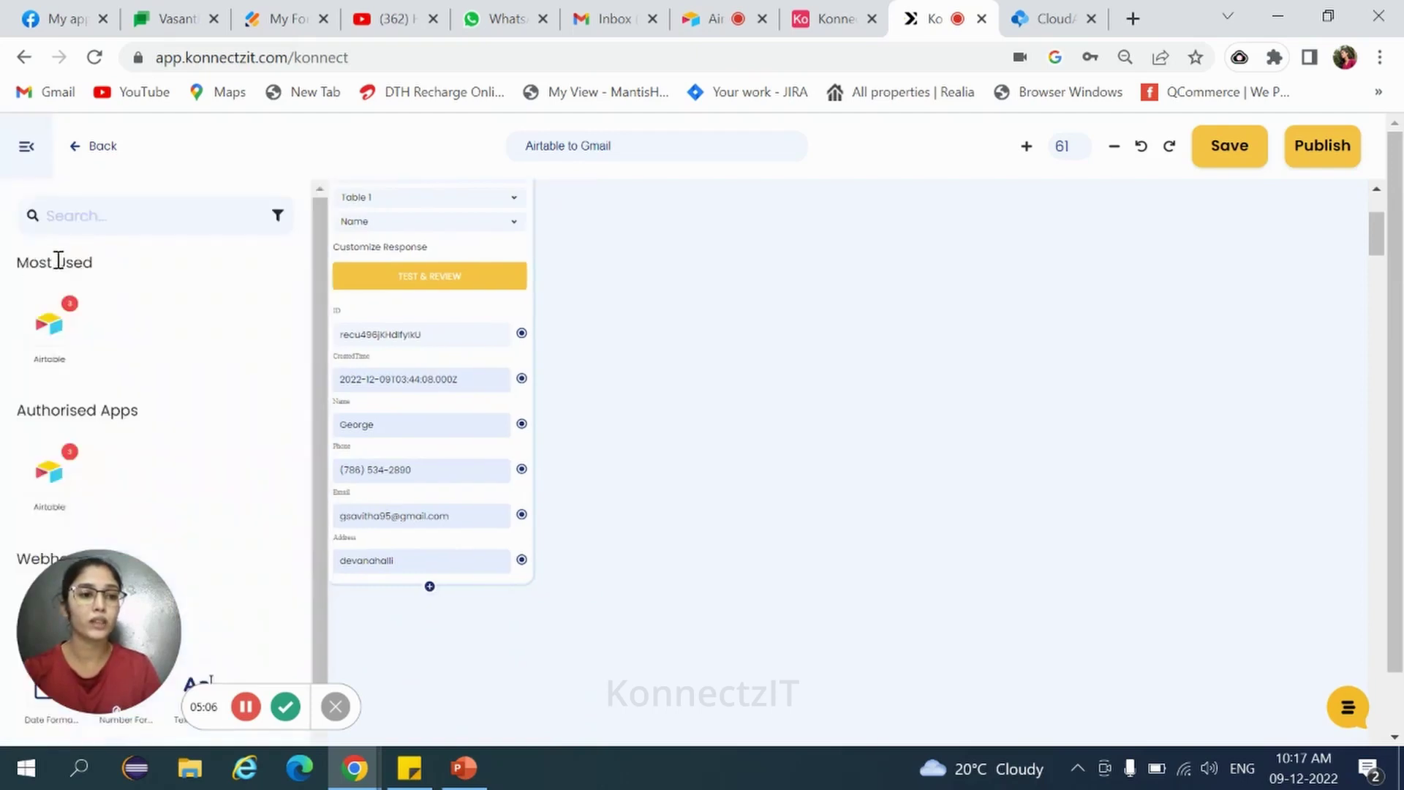
pyautogui.click(91, 218)
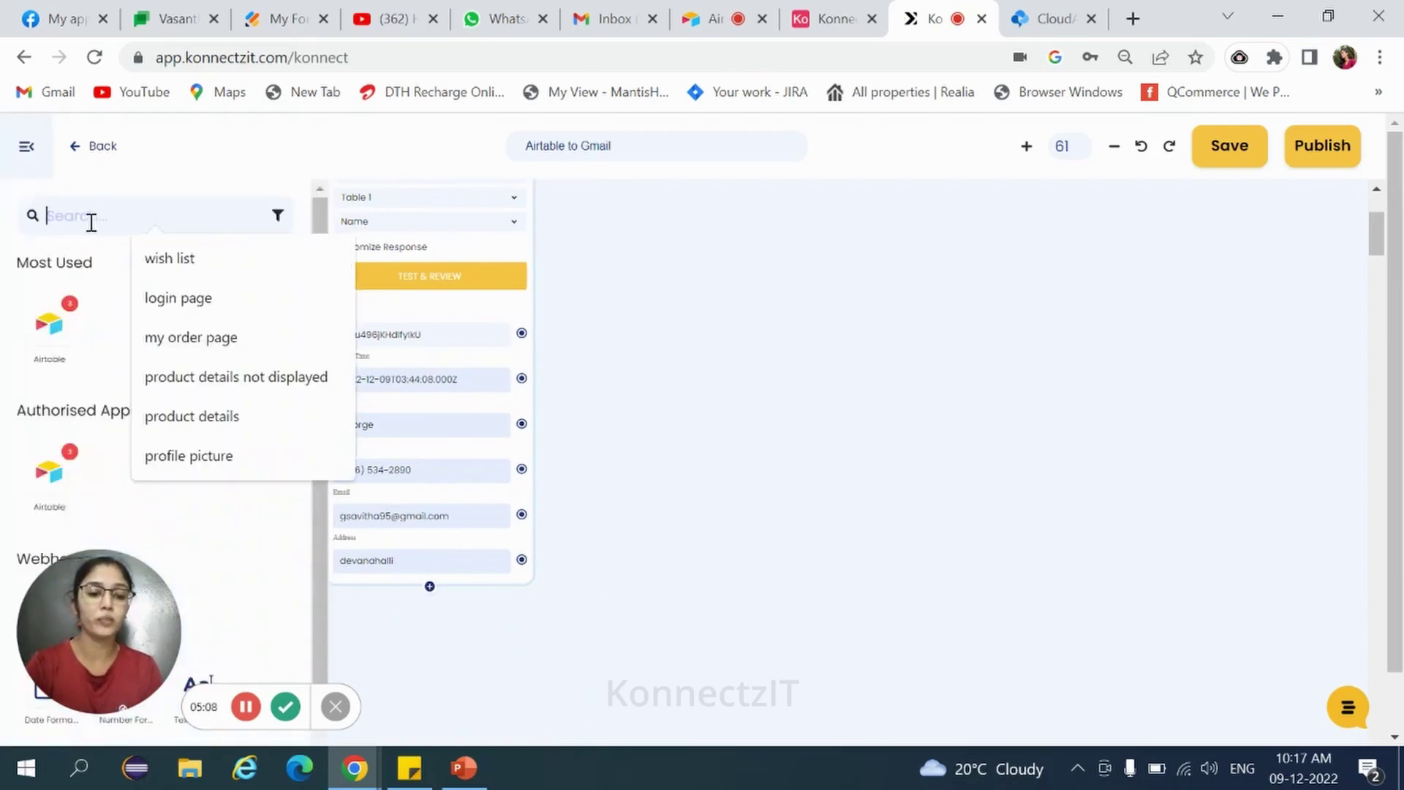
pyautogui.write('tex')
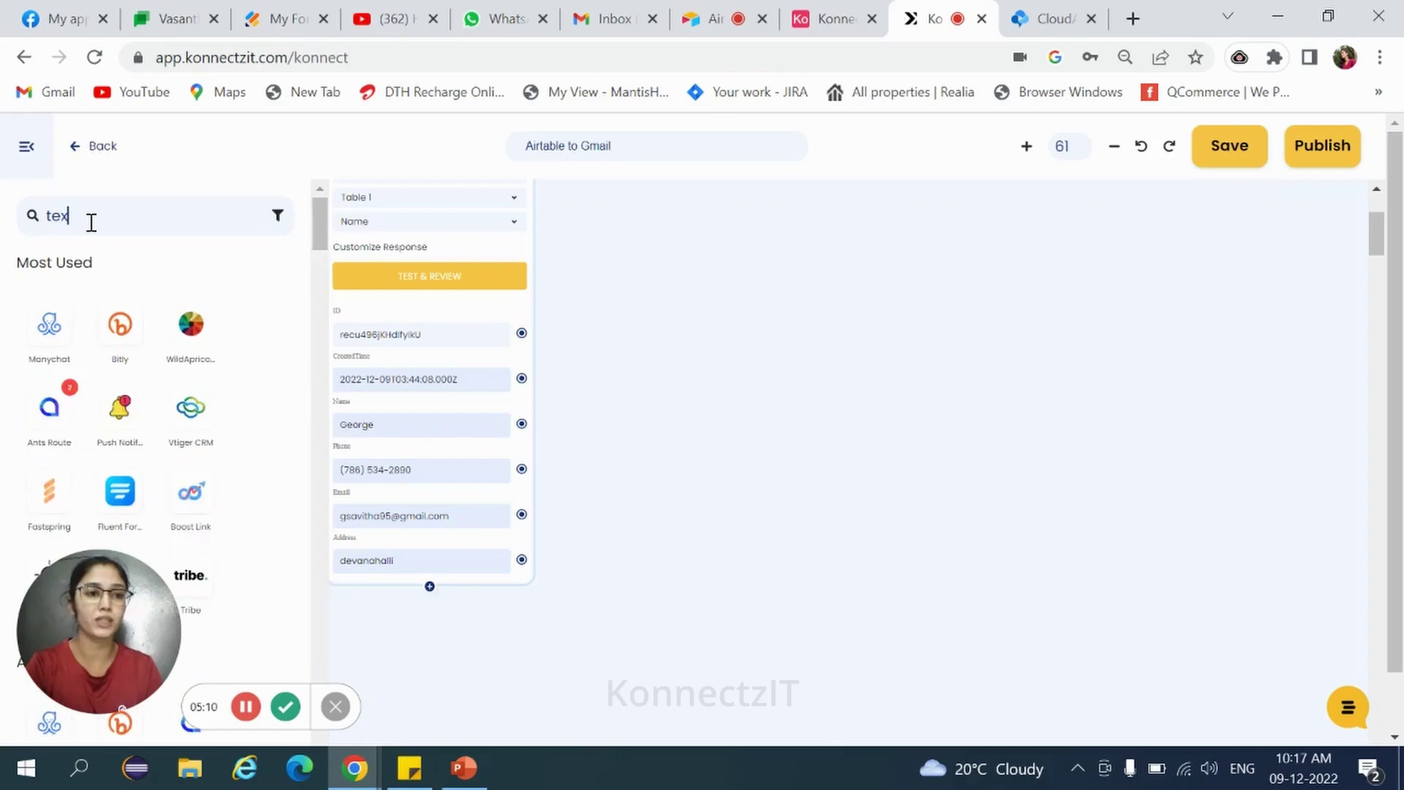
pyautogui.write('t')
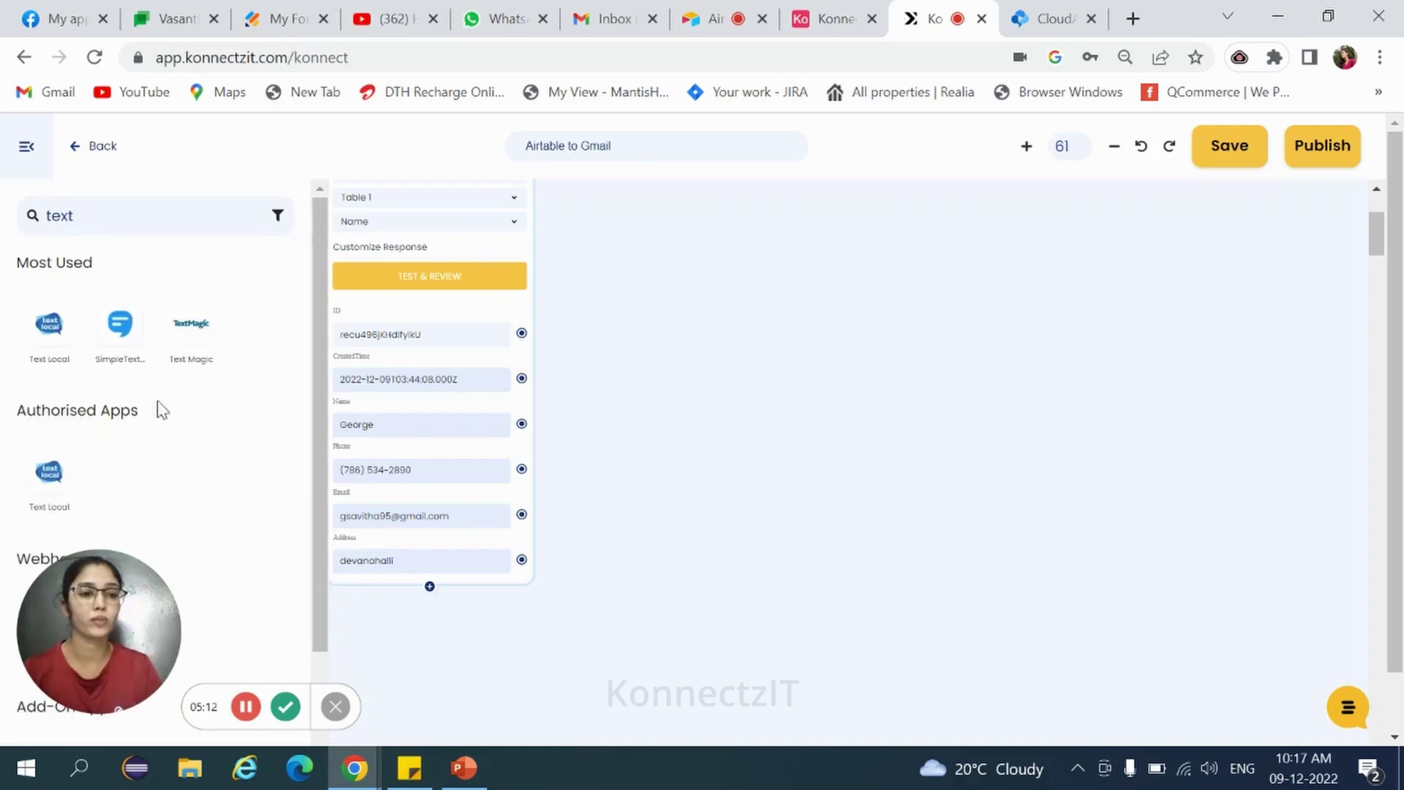
pyautogui.scroll(-3, 161, 410)
pyautogui.scroll(-1, 199, 423)
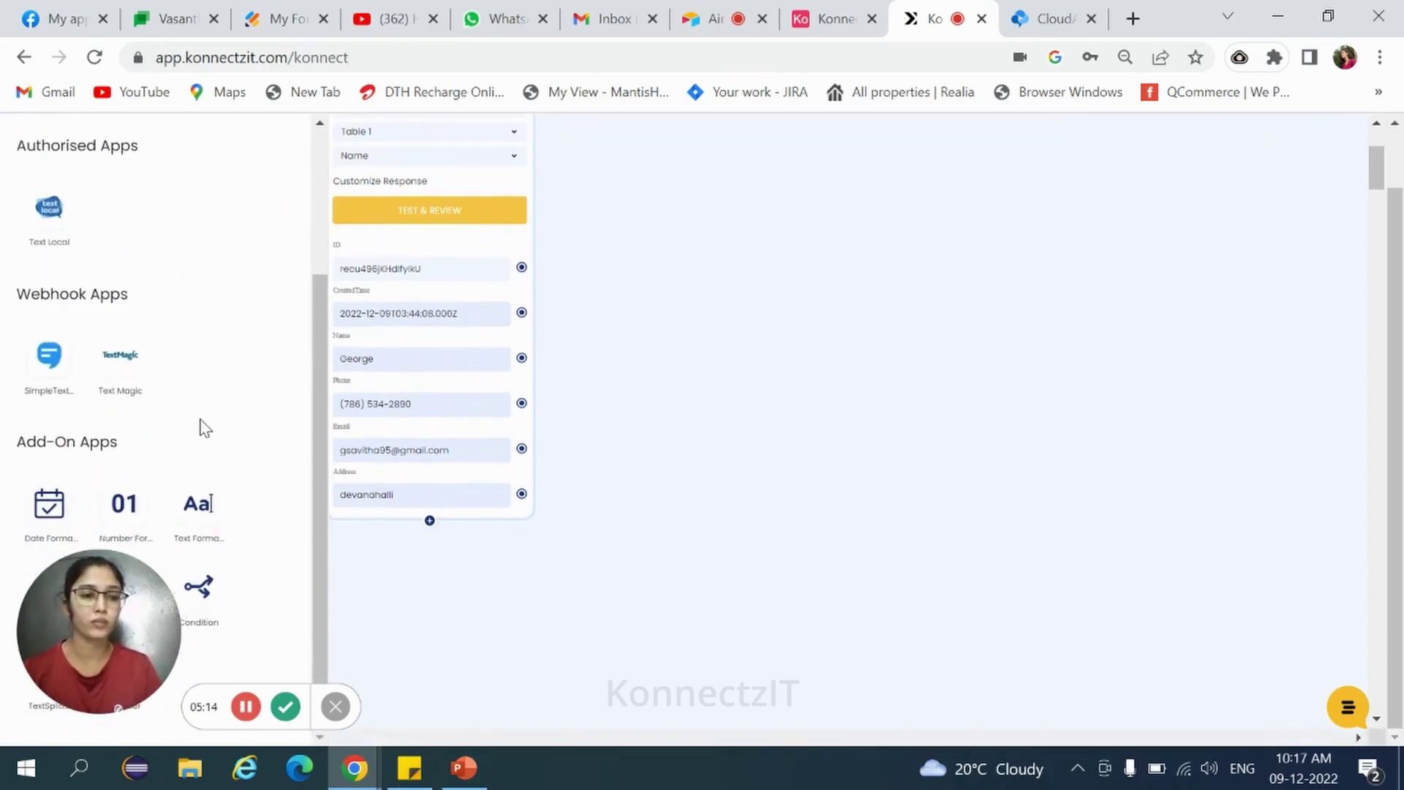
pyautogui.moveTo(198, 505); pyautogui.dragTo(730, 254)
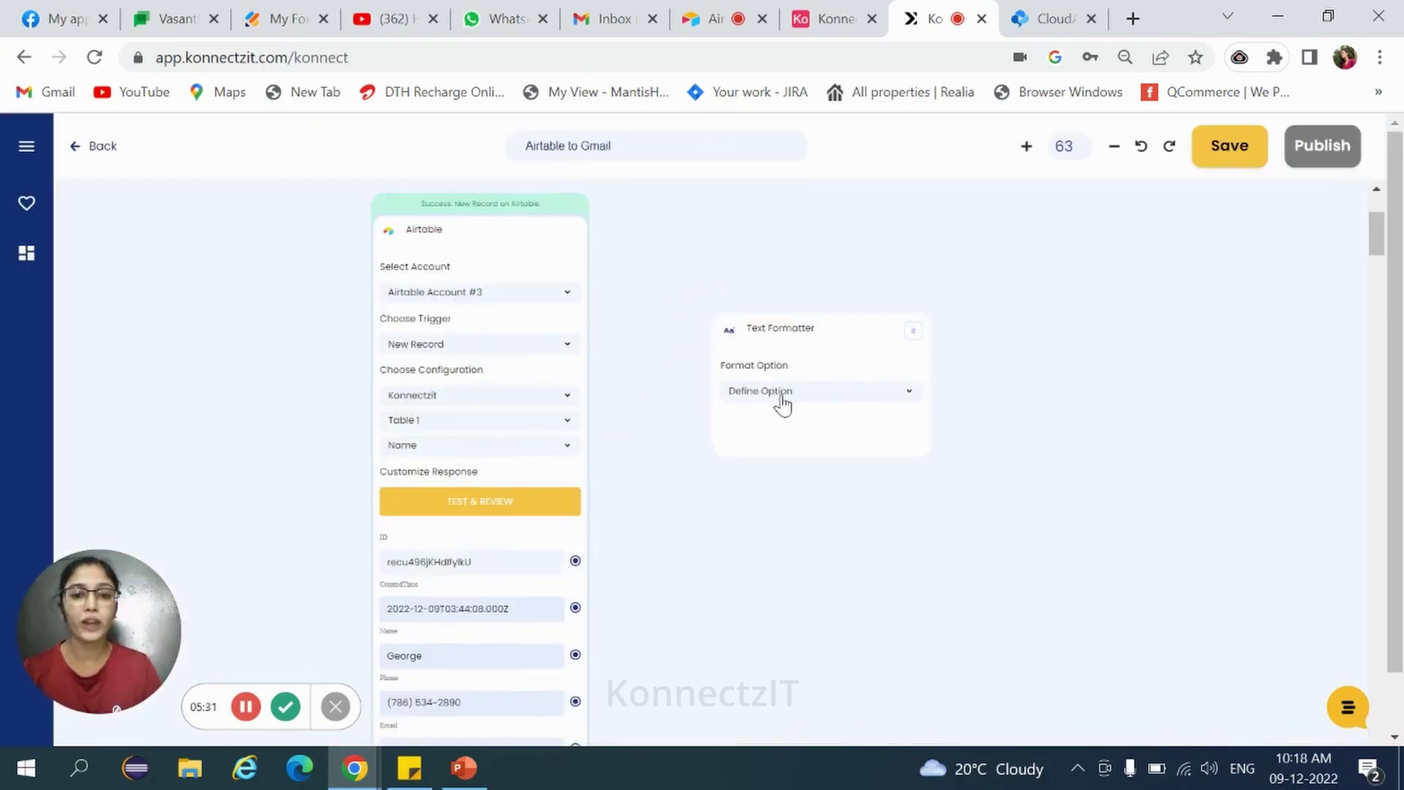
# Choose Merge Text as the format option and link Airtable's Name output into the Text Formatter.
pyautogui.click(781, 402)
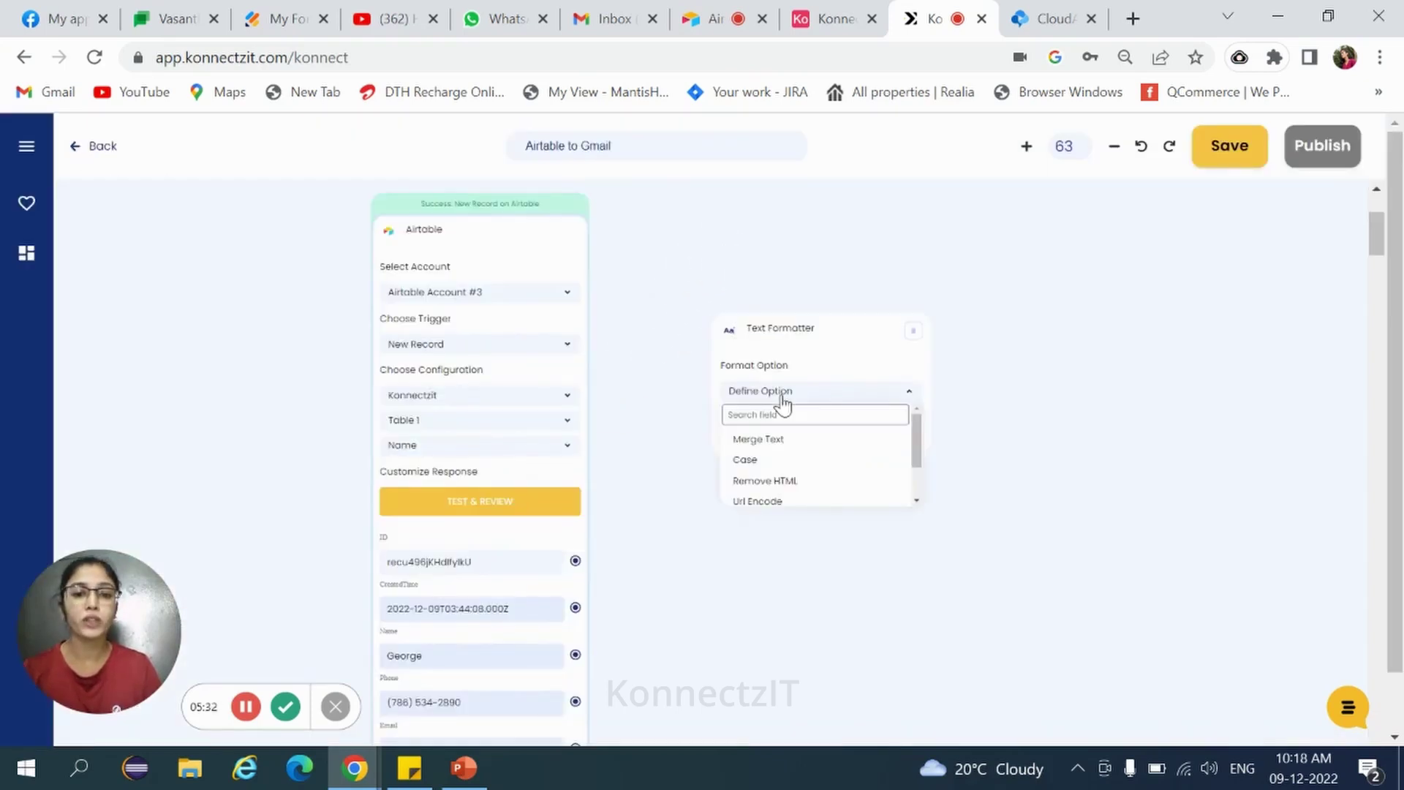
pyautogui.click(779, 441)
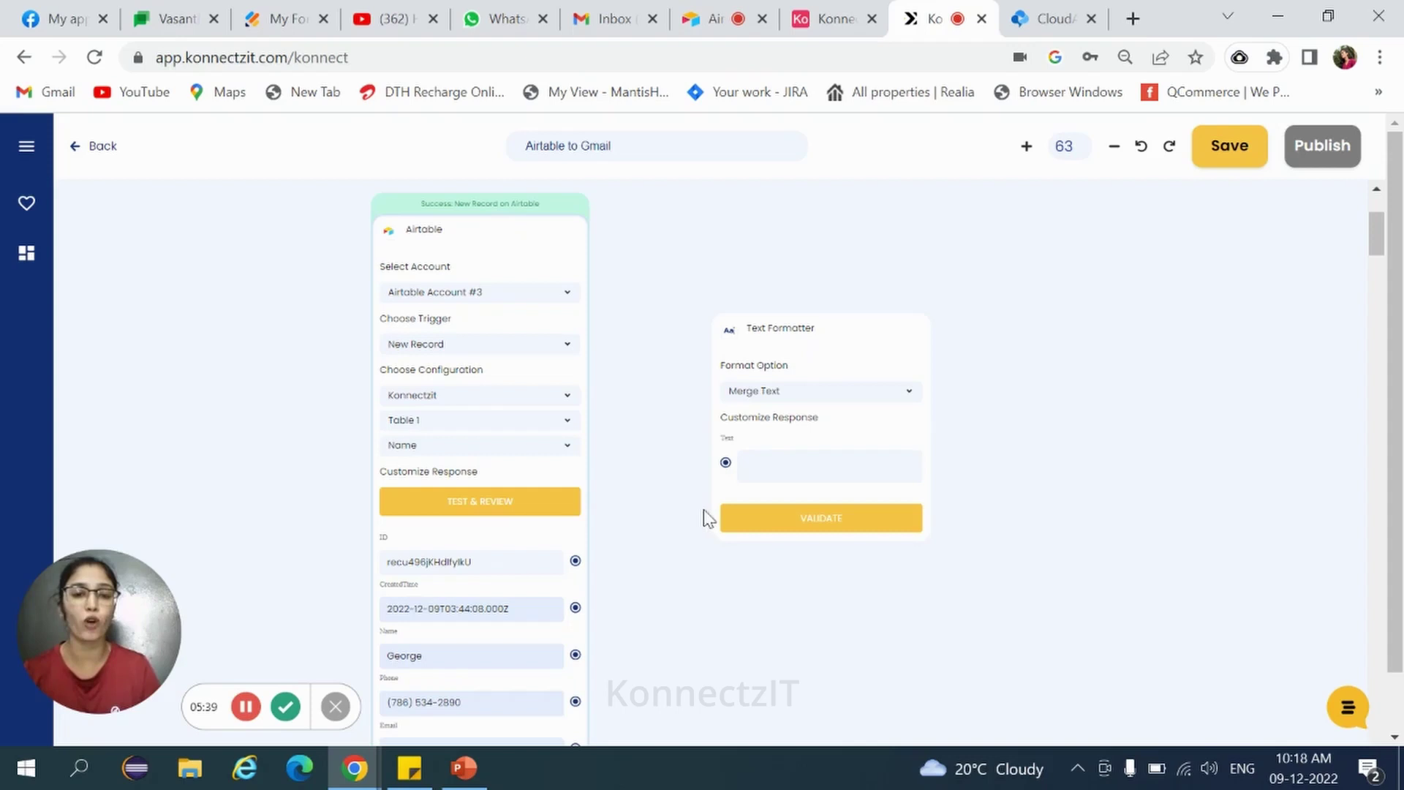
pyautogui.moveTo(456, 205); pyautogui.dragTo(394, 199)
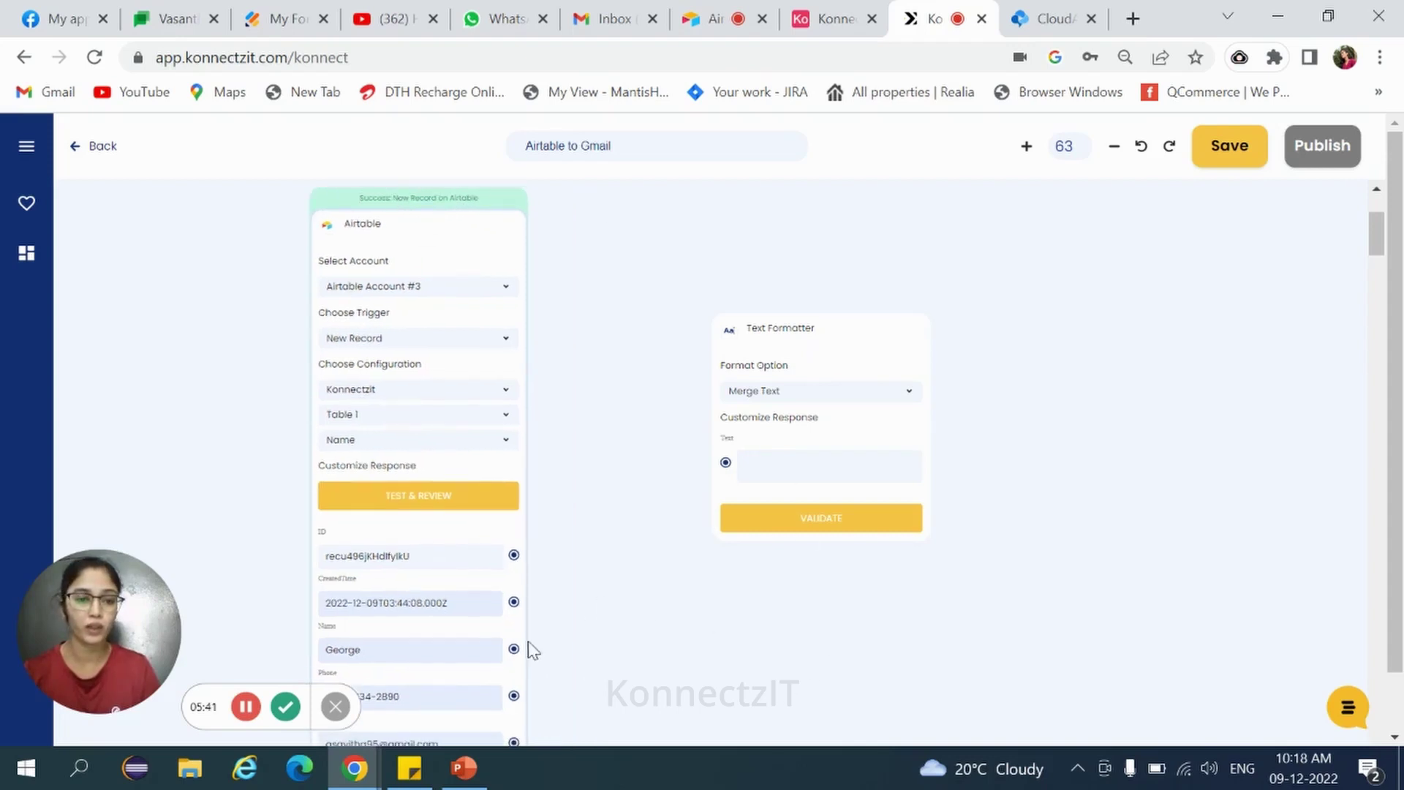
pyautogui.moveTo(514, 648); pyautogui.dragTo(725, 462)
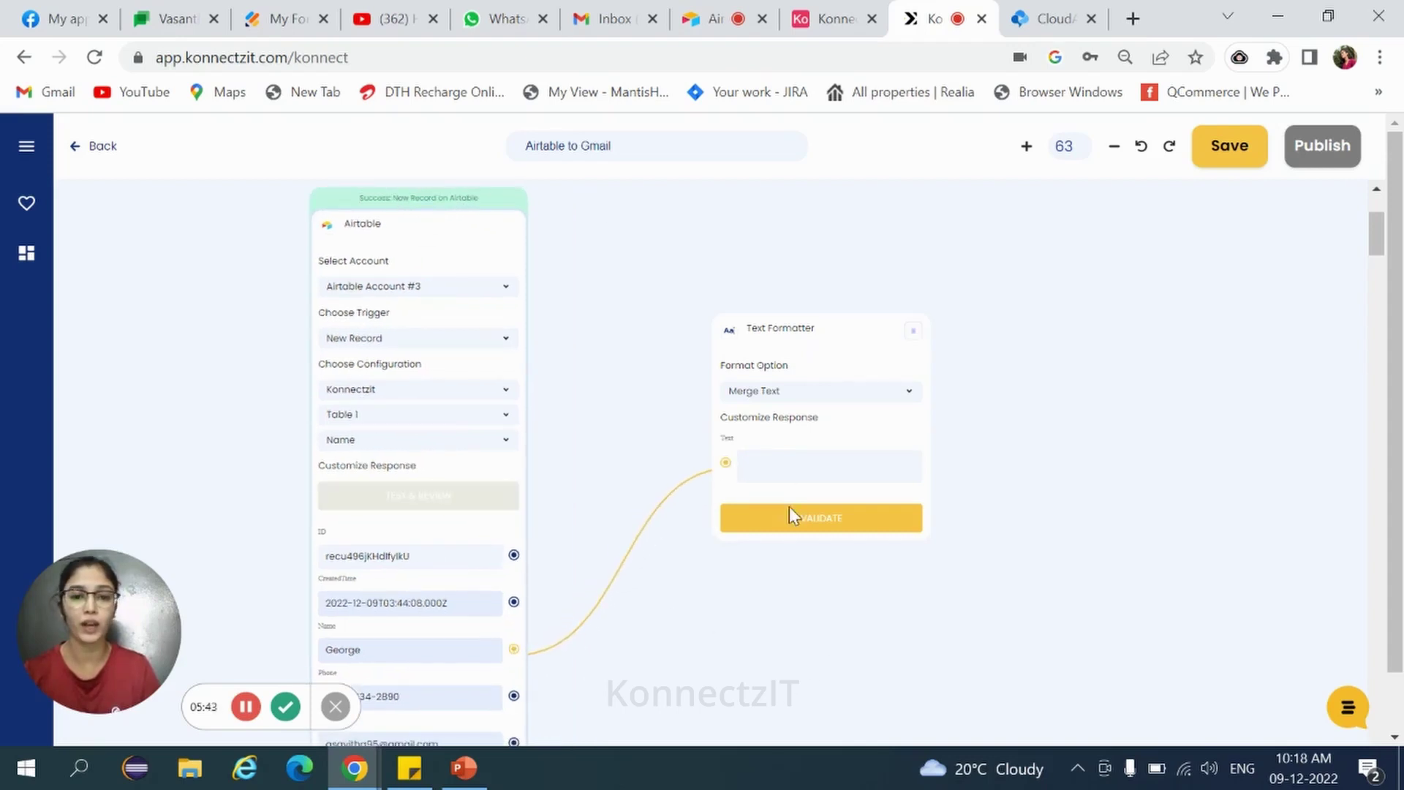
pyautogui.click(780, 463)
pyautogui.write('D')
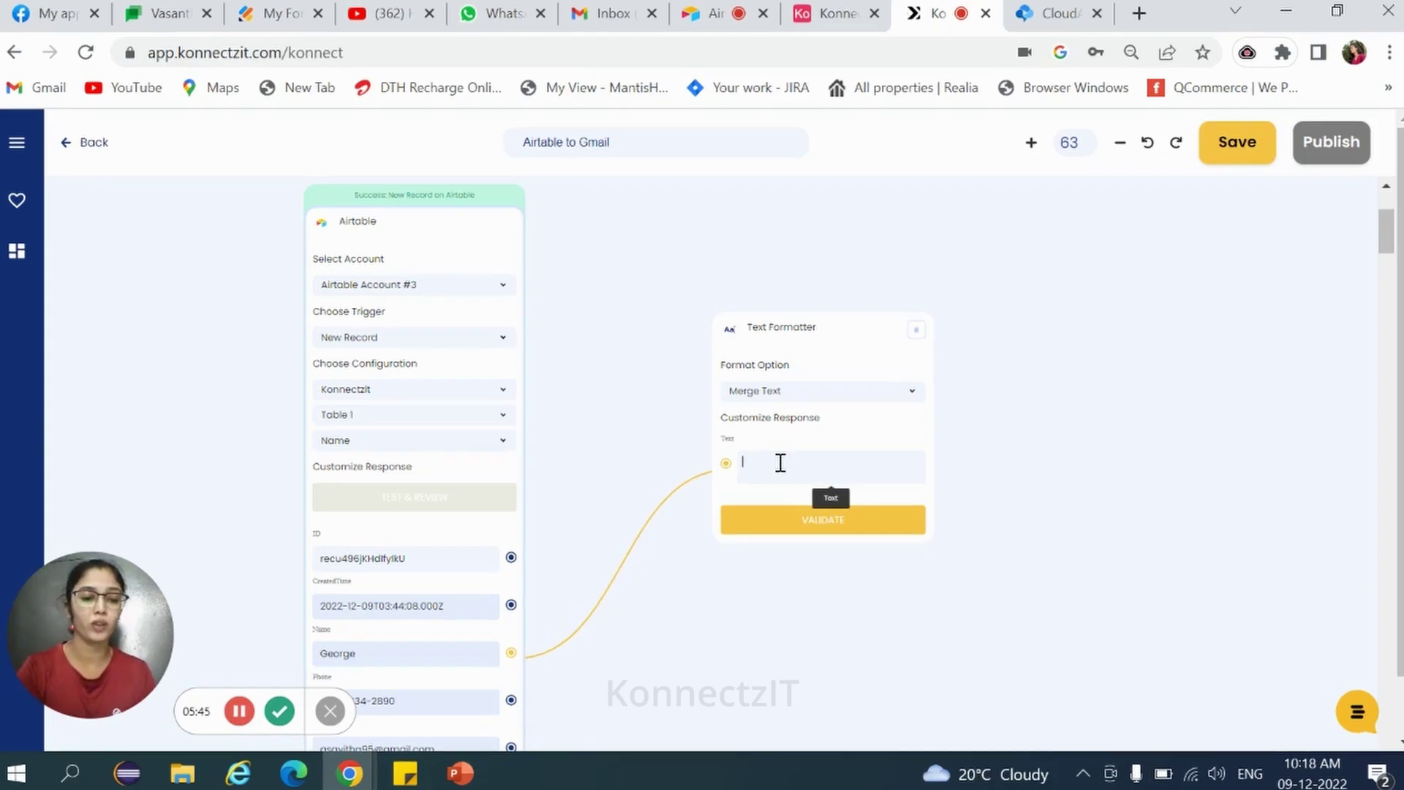
pyautogui.write('ear')
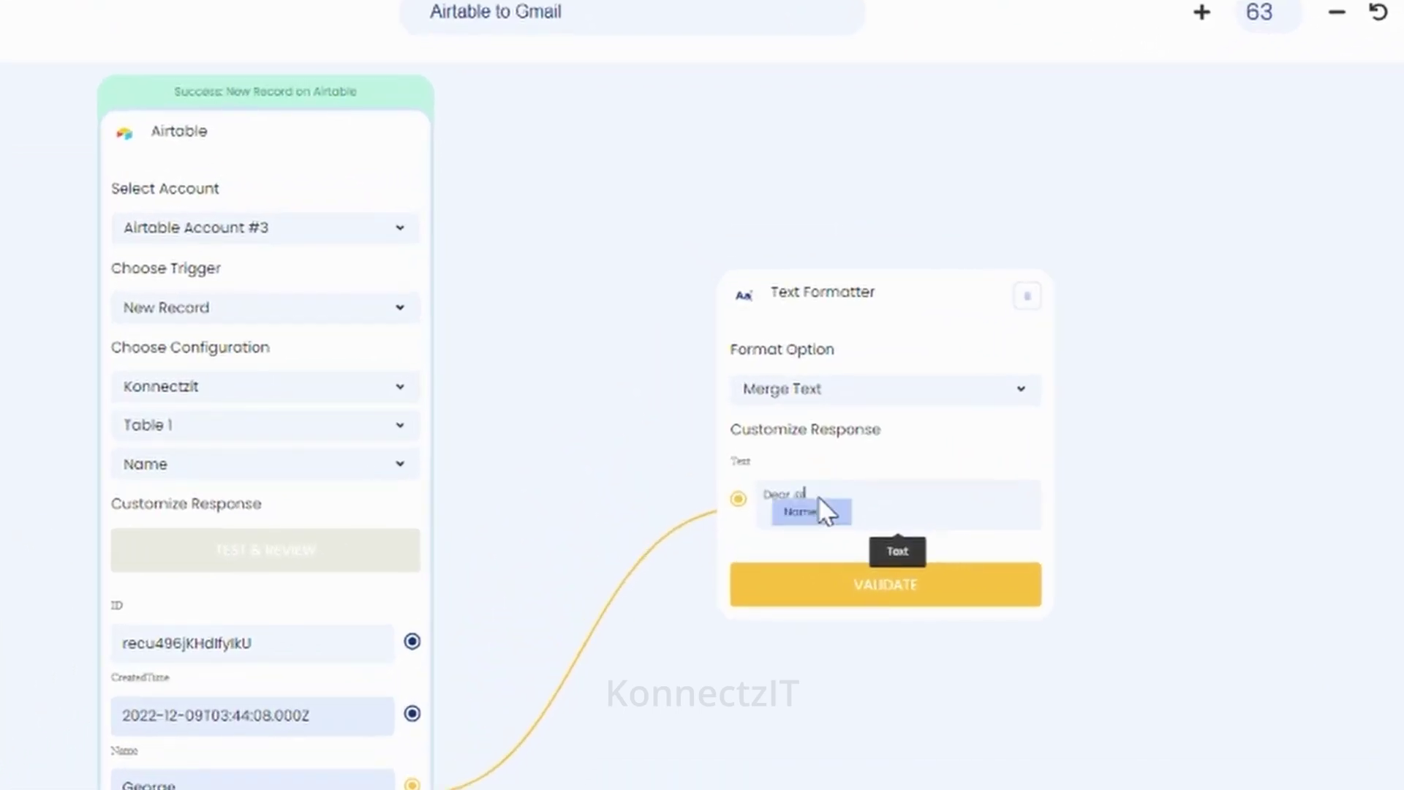
pyautogui.write(' @')
pyautogui.click(812, 511)
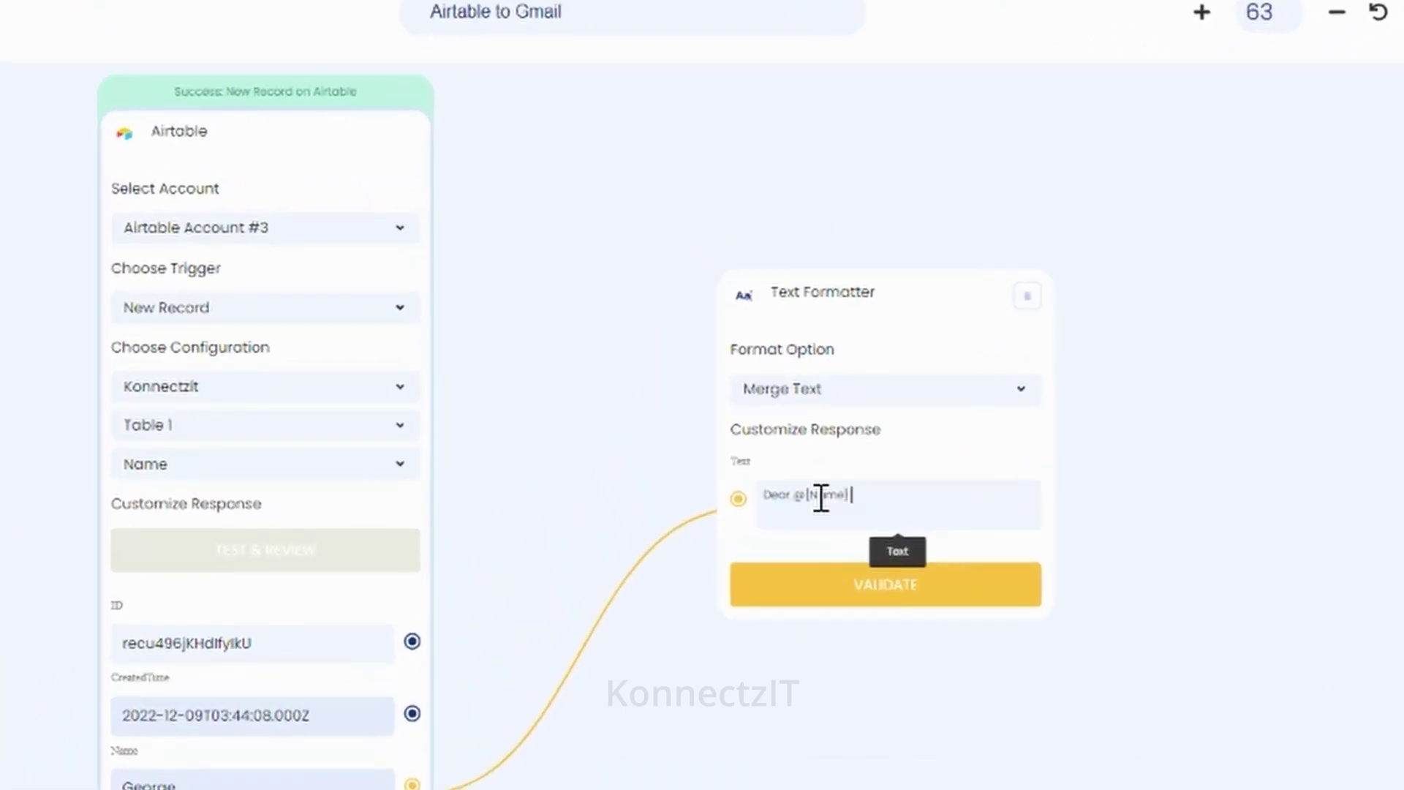
pyautogui.write(',')
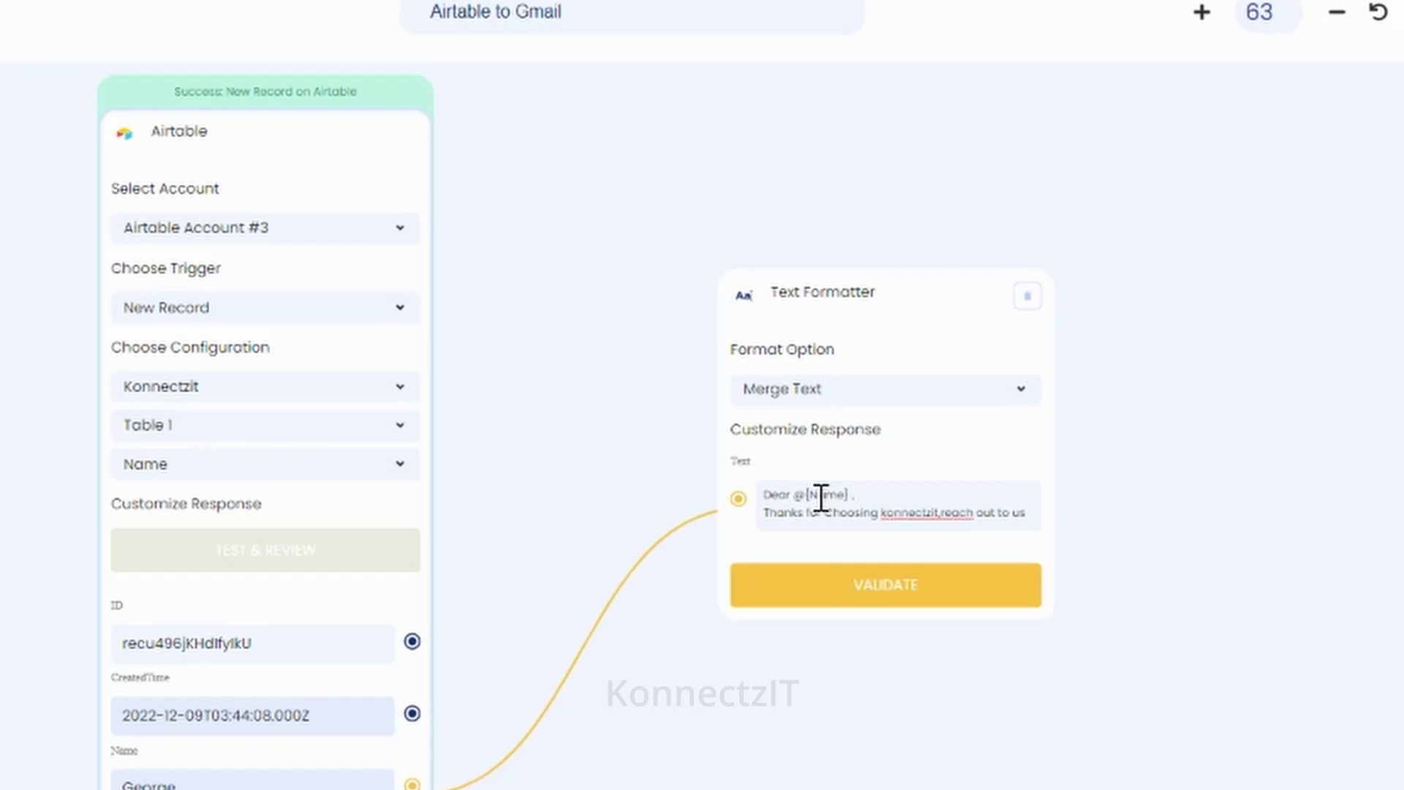
# Finish the thank-you text, correct the typo to 'queries', and add a 'Regards,' sign-off line.
pyautogui.write('i')
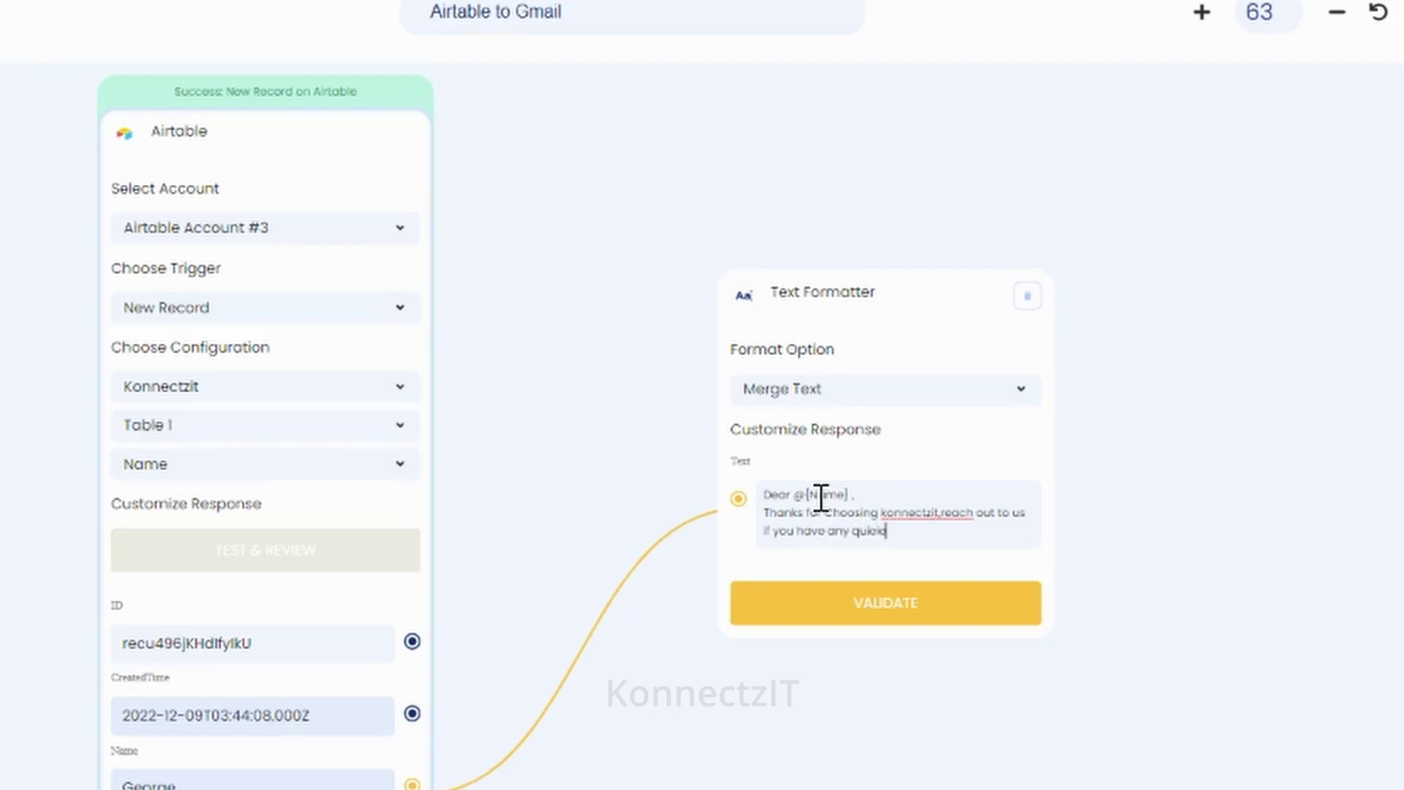
pyautogui.write('es')
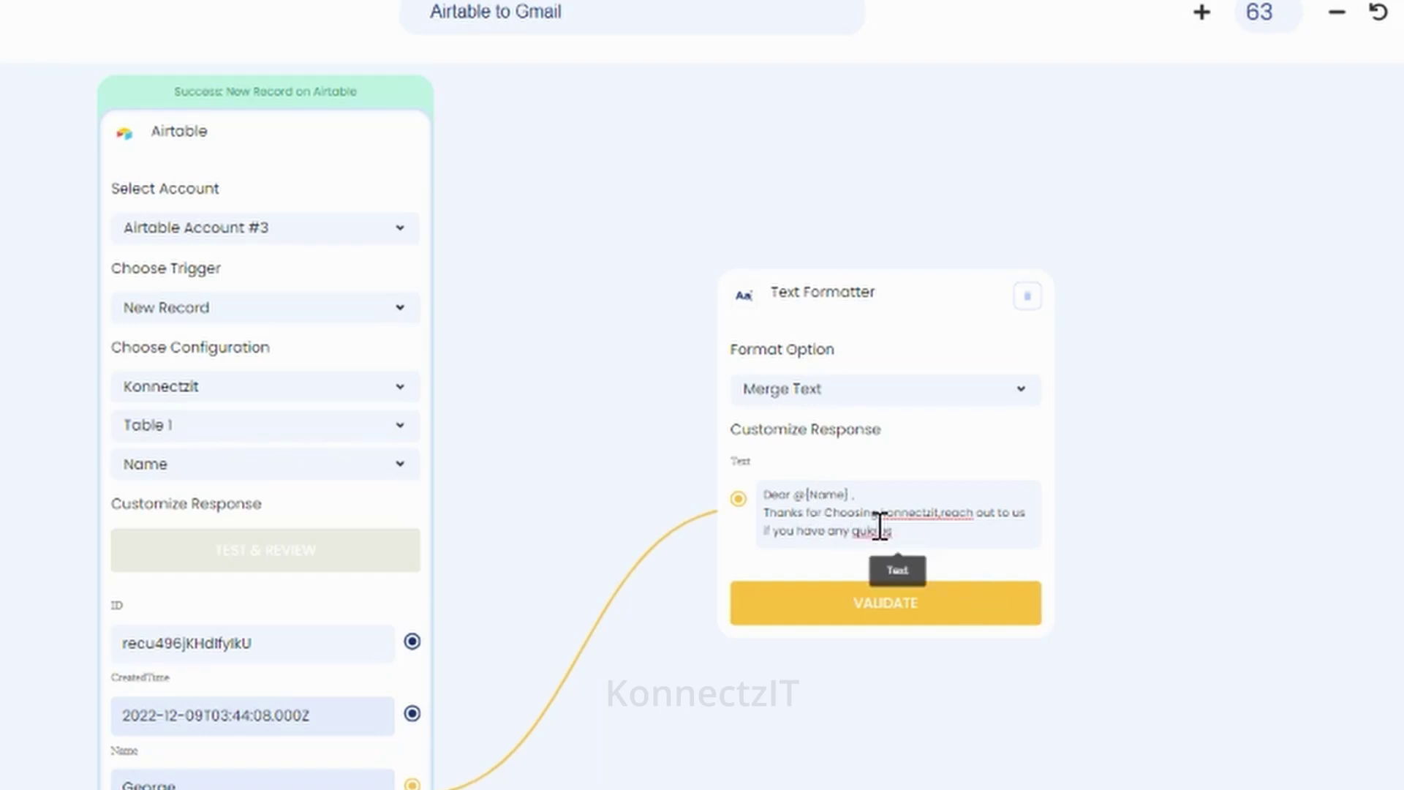
pyautogui.rightClick(874, 530)
pyautogui.click(1019, 110)
pyautogui.write('.')
pyautogui.press('Return')
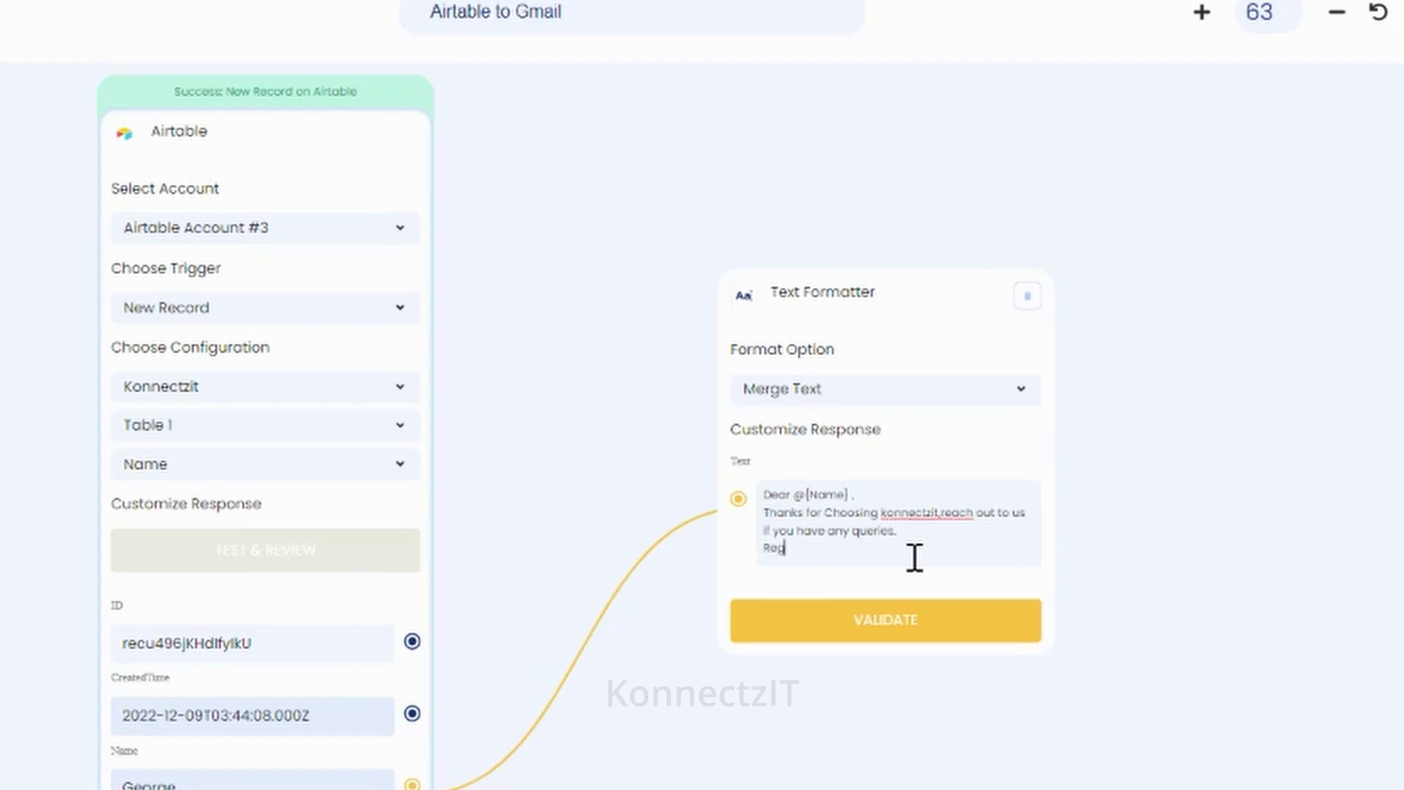
pyautogui.write('Regards,')
pyautogui.press('Return')
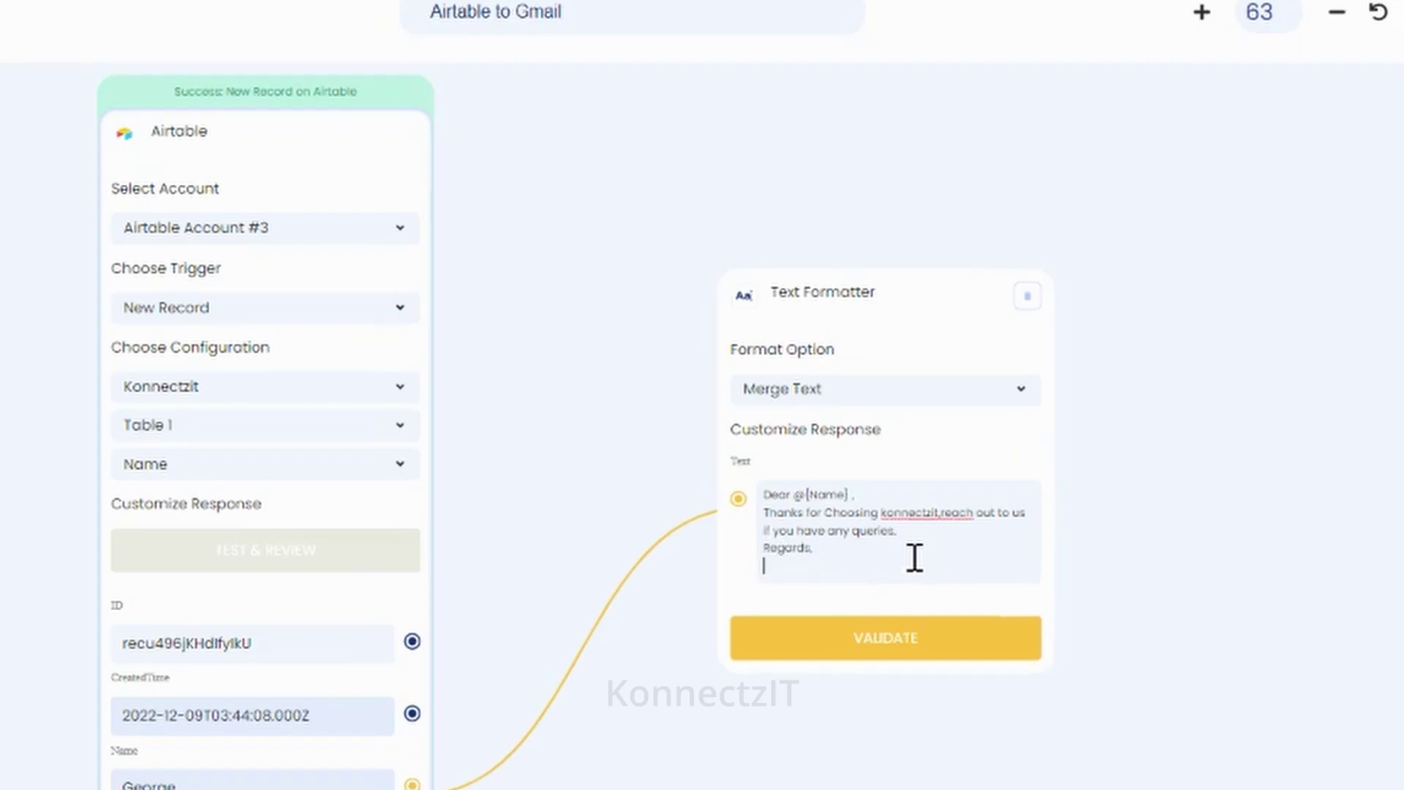
# Sign the greeting off with 'Konnectzit' and validate the Text Formatter so it receives data.
pyautogui.write('Konnectz')
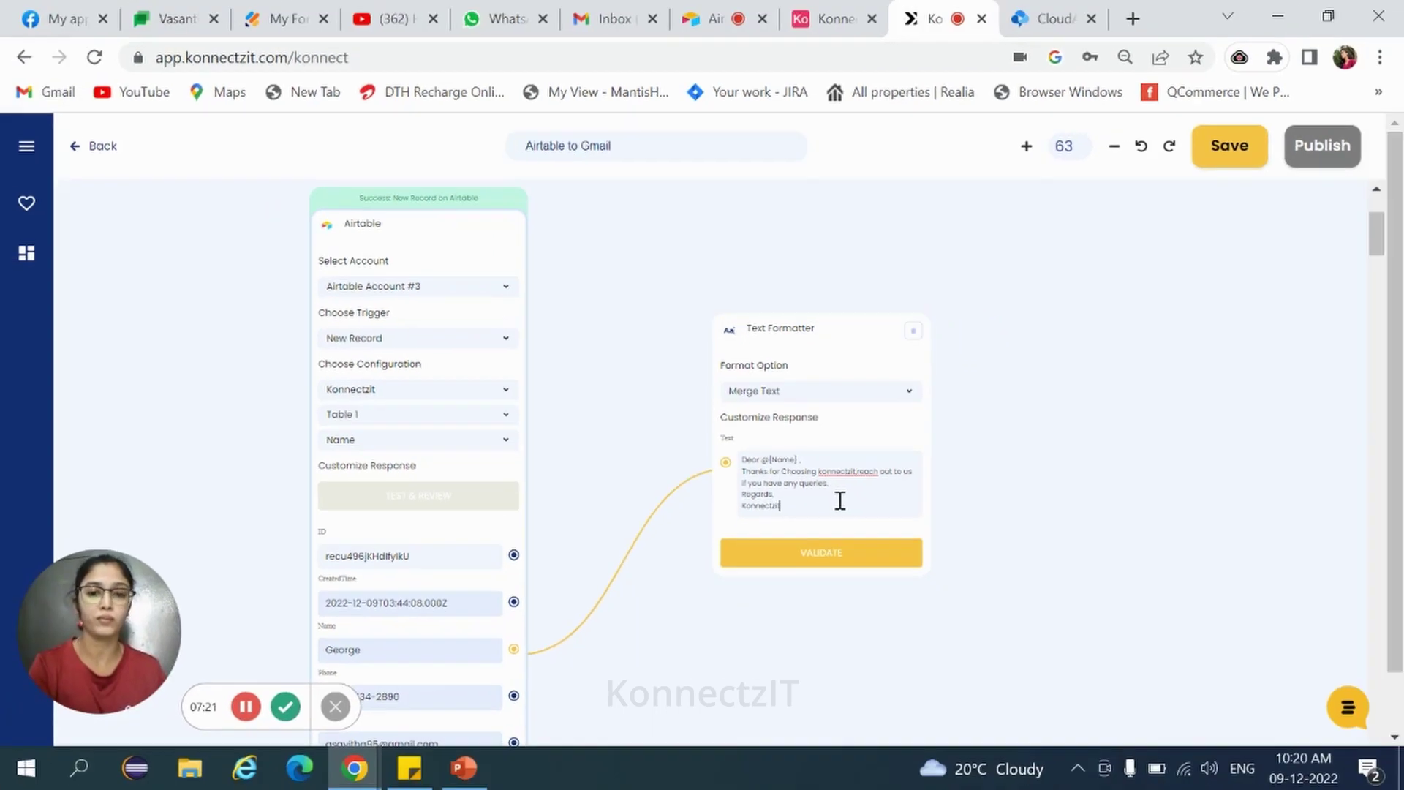
pyautogui.write('it')
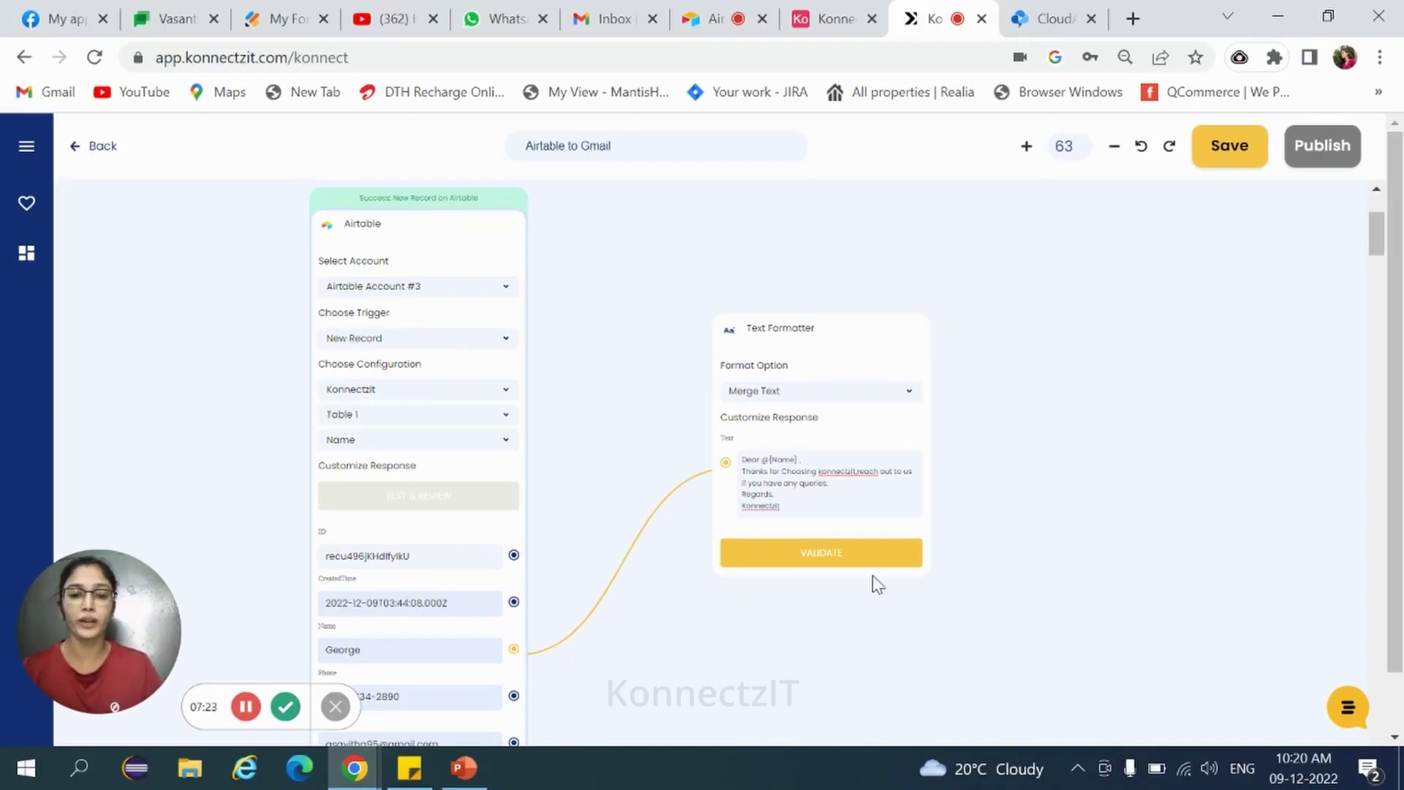
pyautogui.click(824, 557)
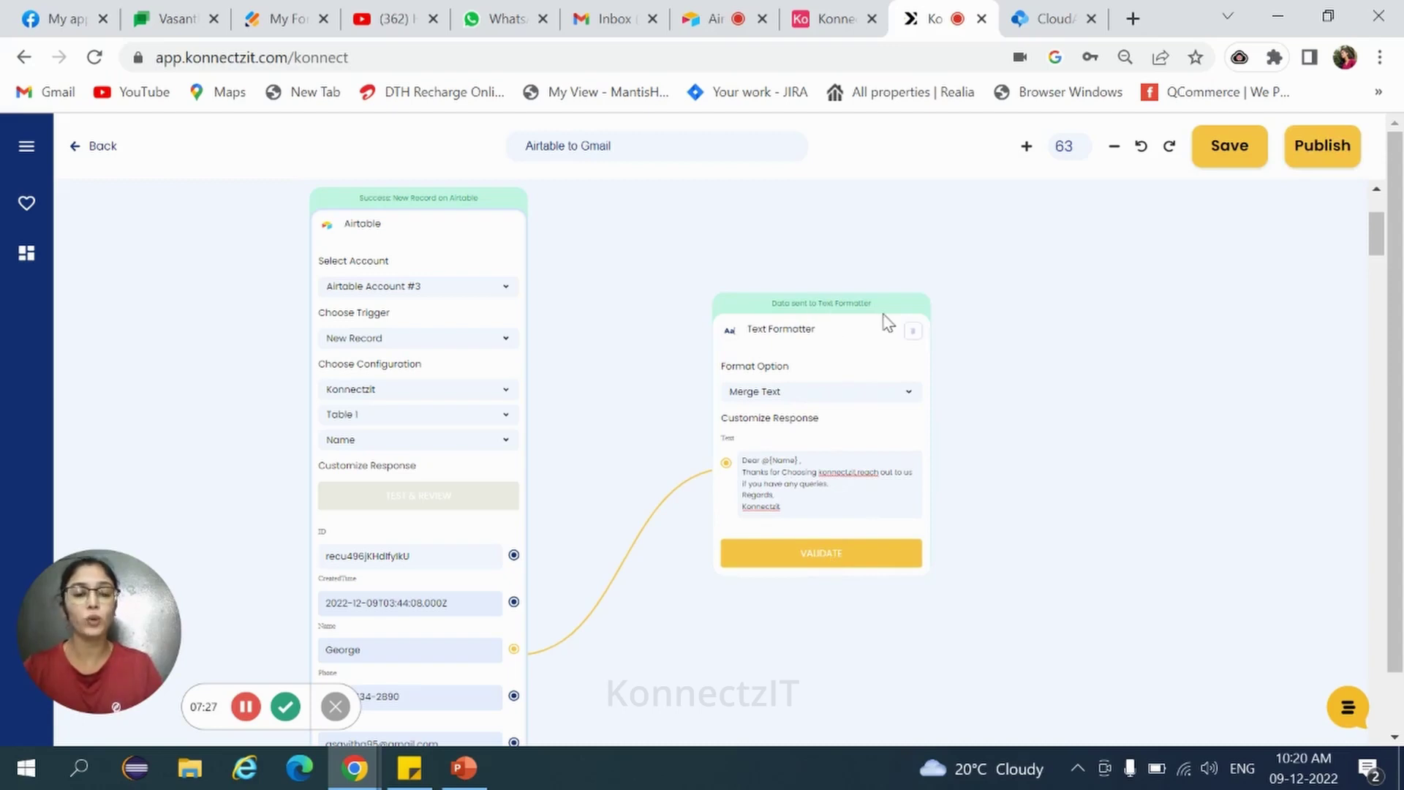
# Add a Gmail step to the right of the Text Formatter from the apps list.
pyautogui.click(27, 255)
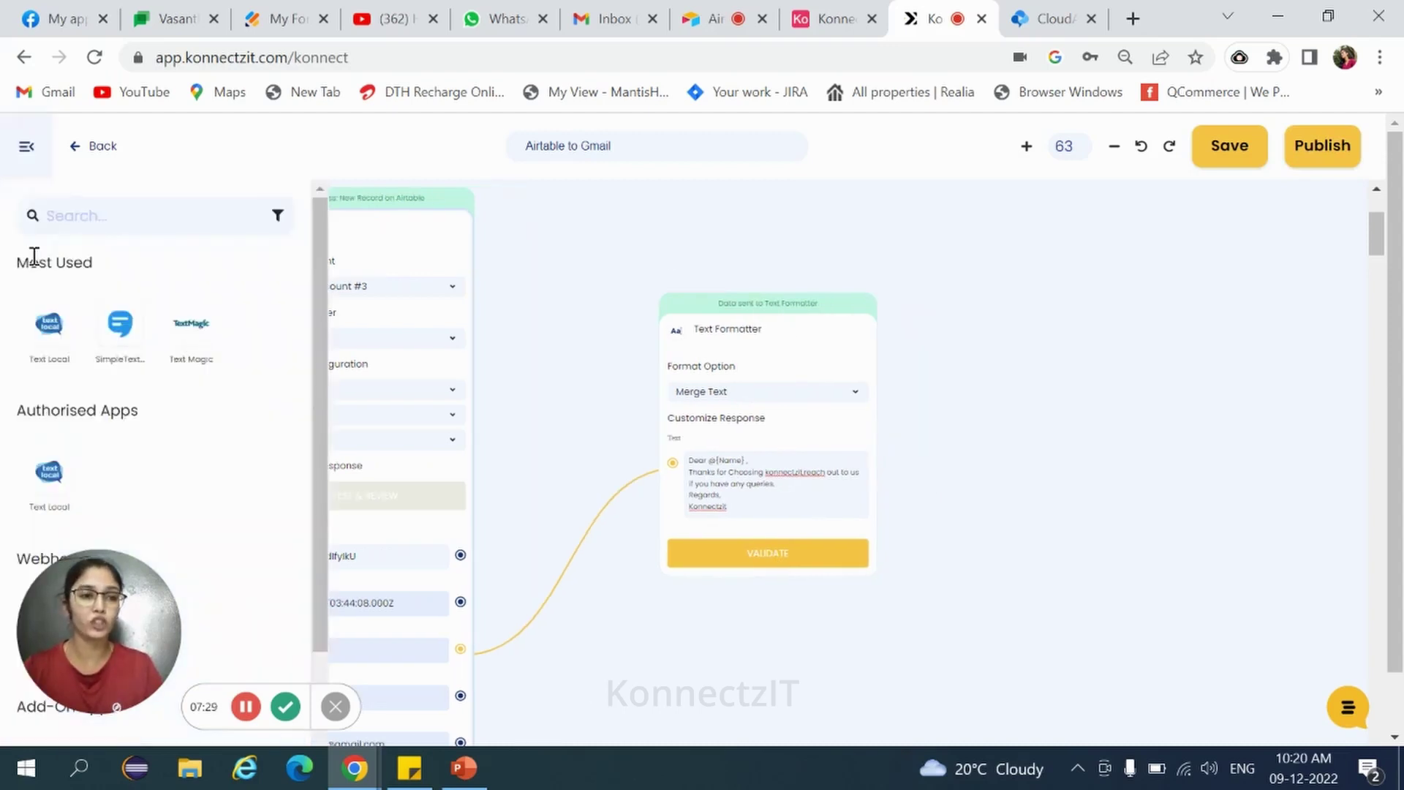
pyautogui.click(86, 213)
pyautogui.write('g')
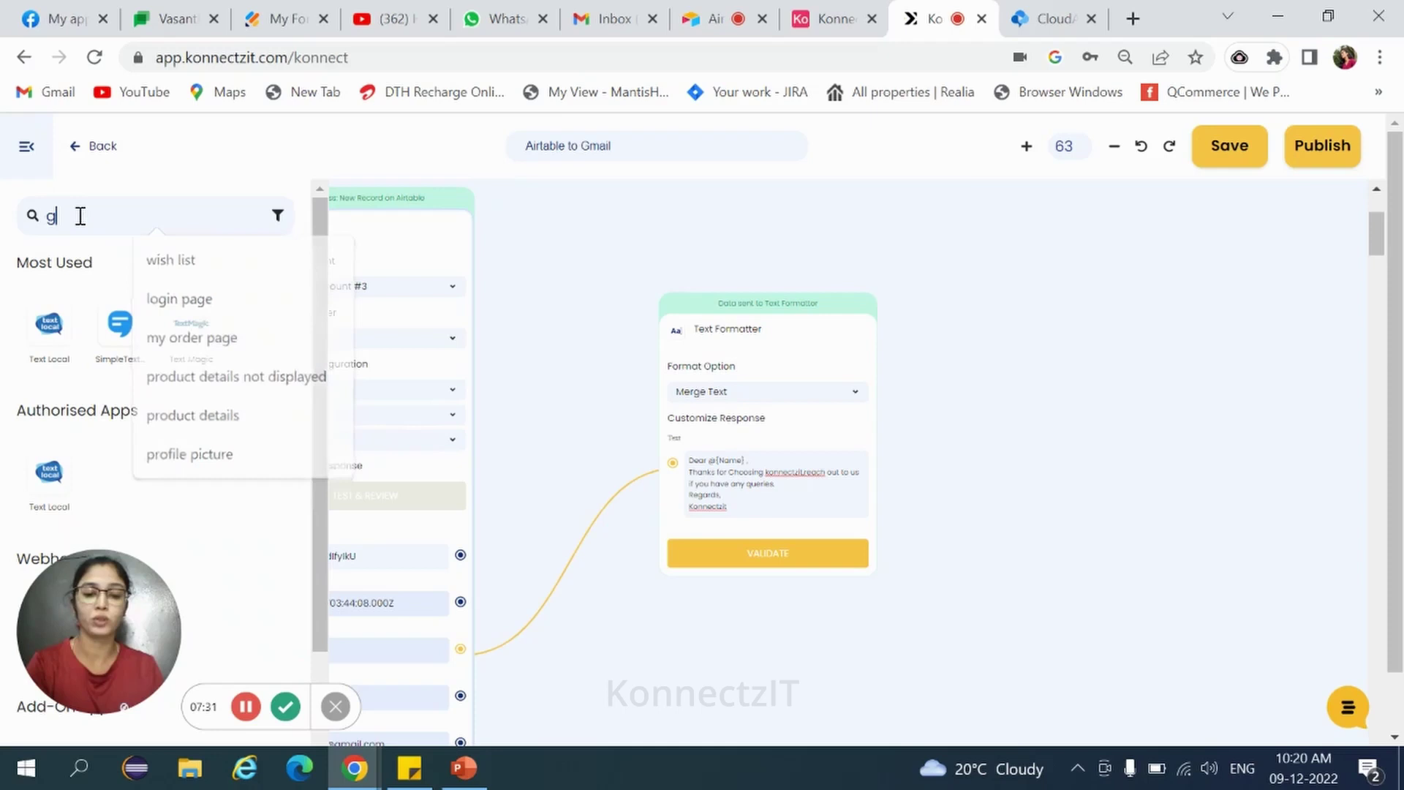
pyautogui.write('ma')
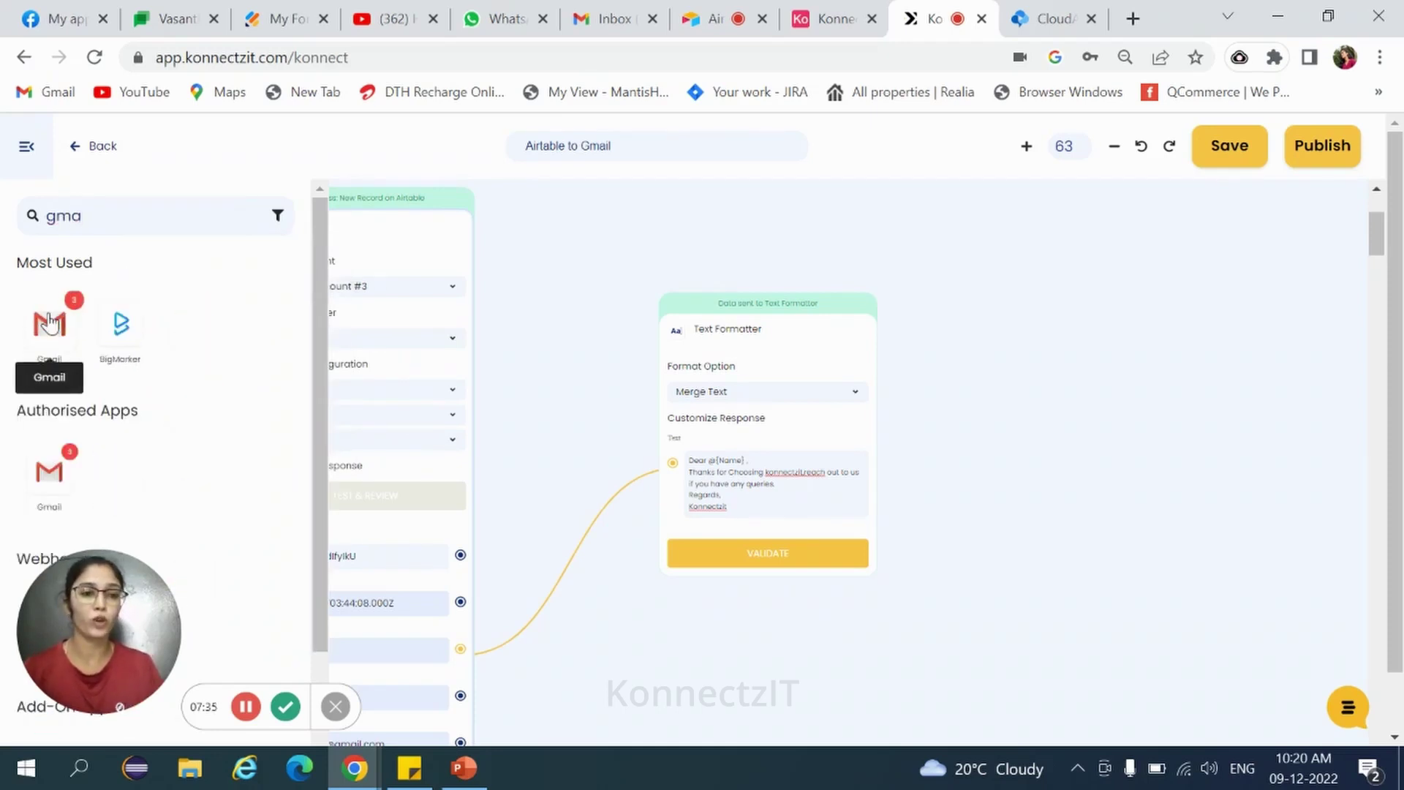
pyautogui.moveTo(49, 323); pyautogui.dragTo(1006, 329)
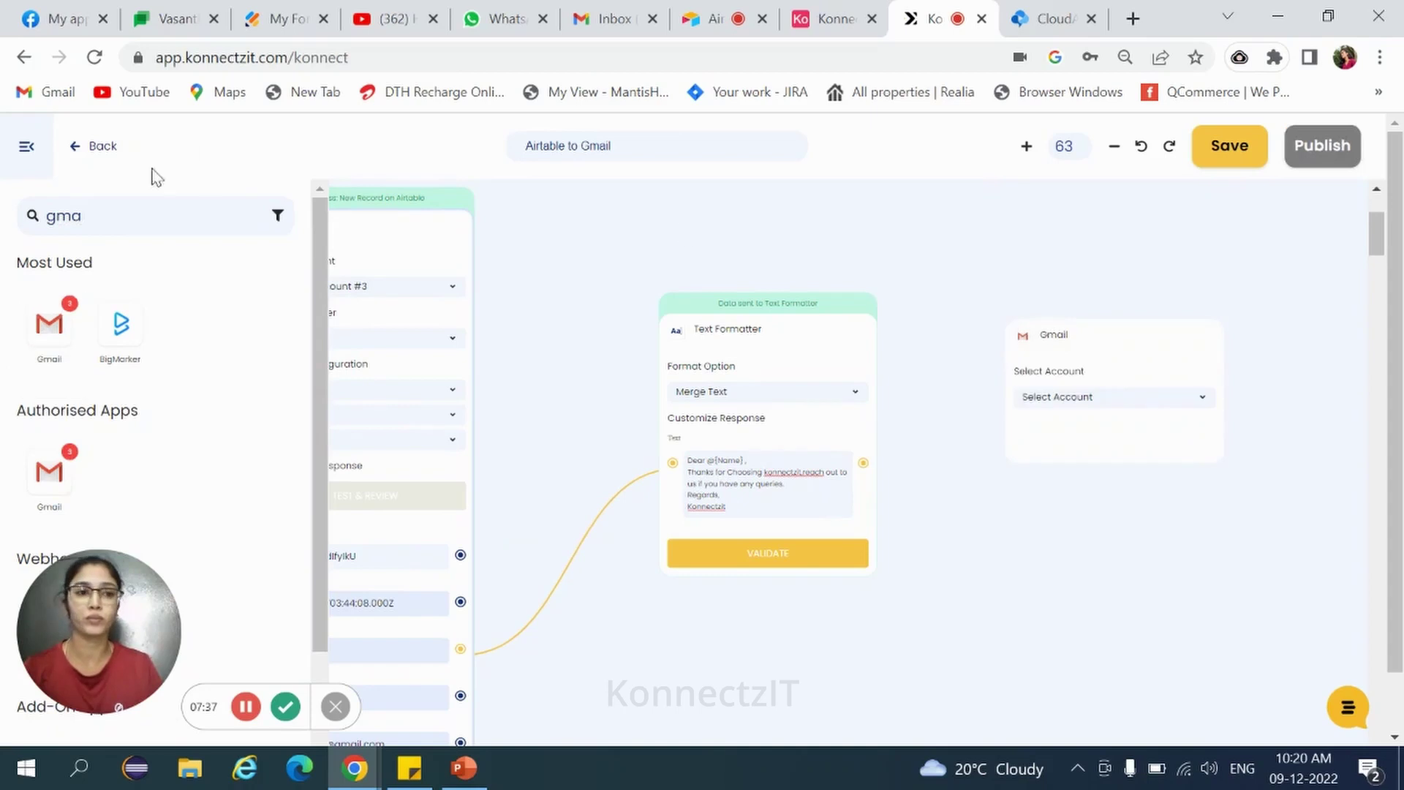
pyautogui.click(26, 146)
# Choose the sending Gmail account, the Send Email action and Plain Text configuration.
pyautogui.click(1153, 401)
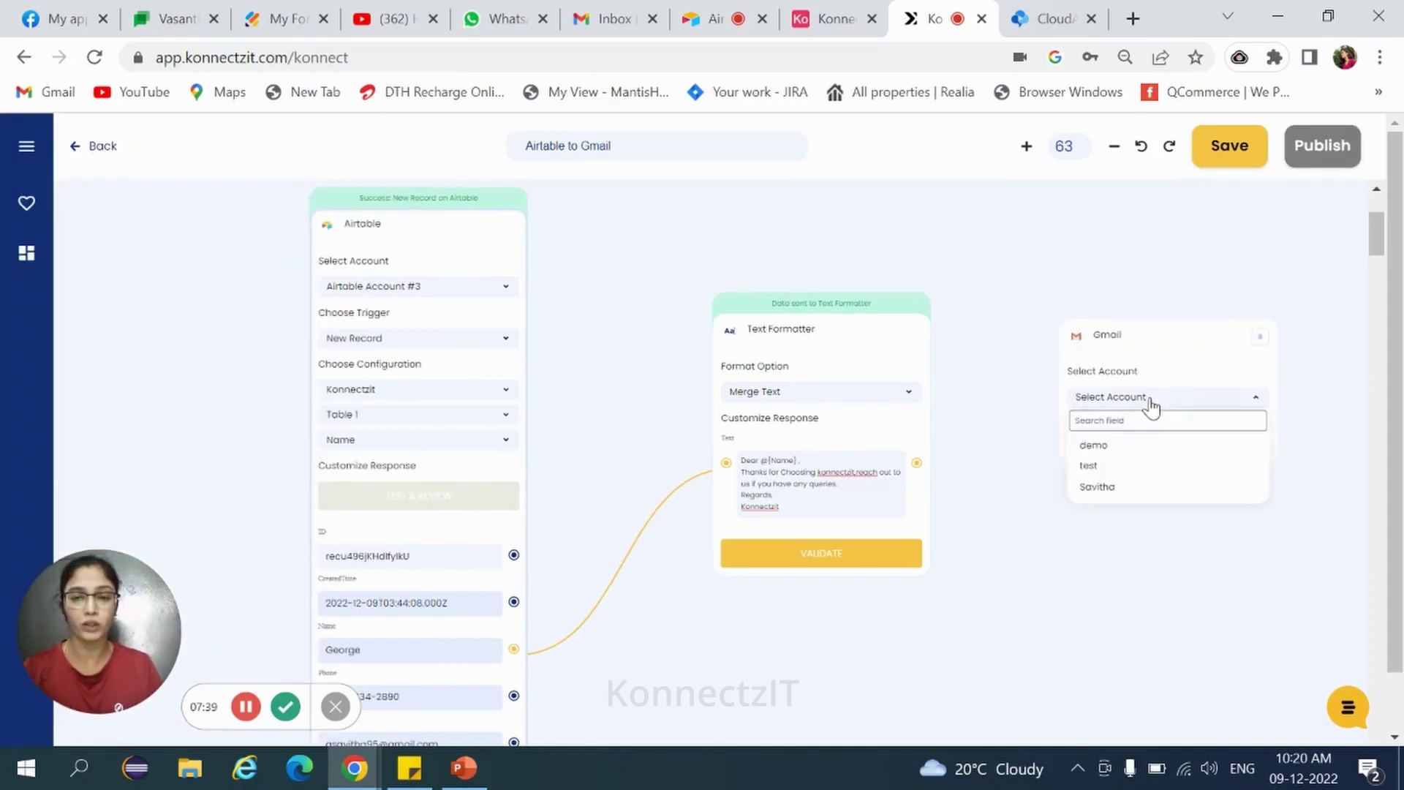
pyautogui.click(1097, 487)
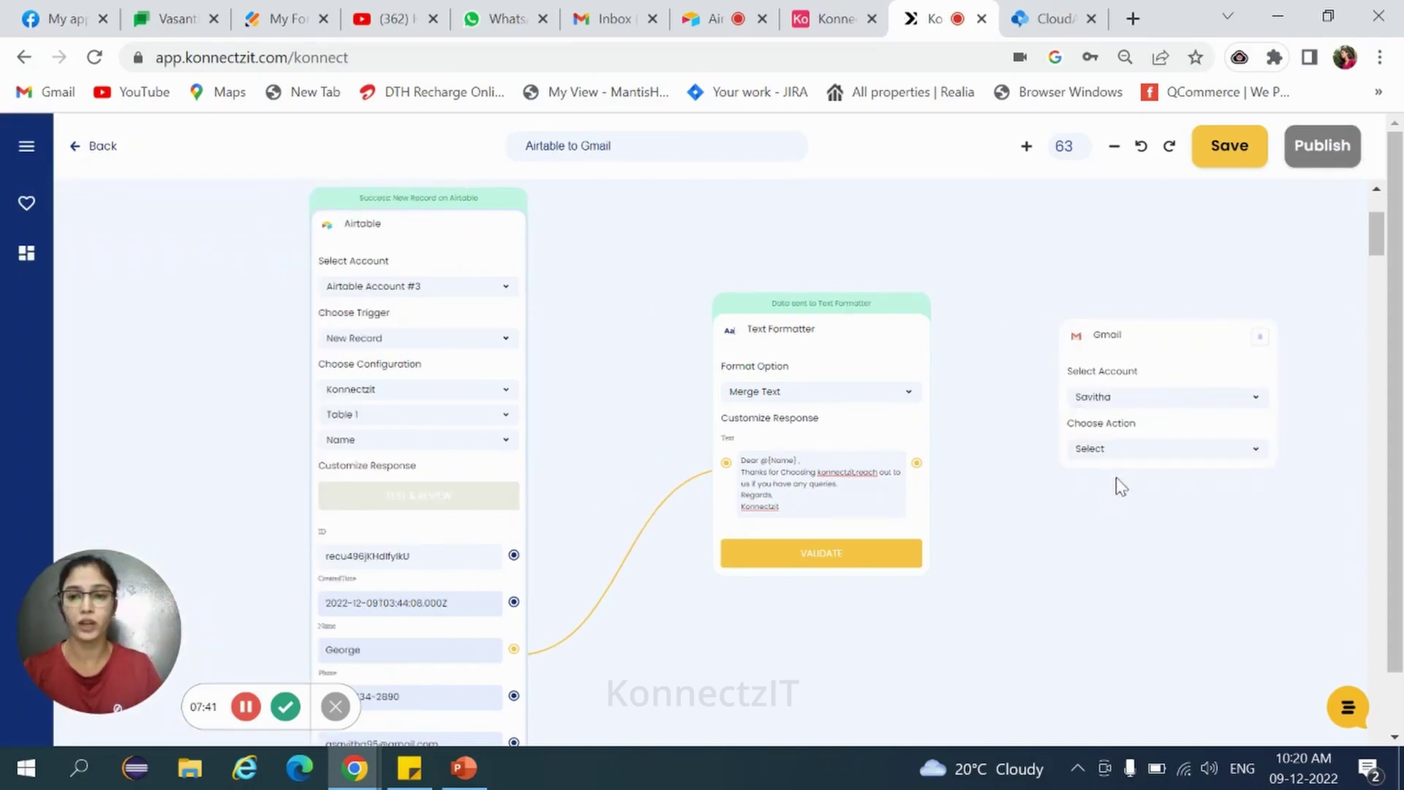
pyautogui.click(1113, 452)
pyautogui.click(1122, 510)
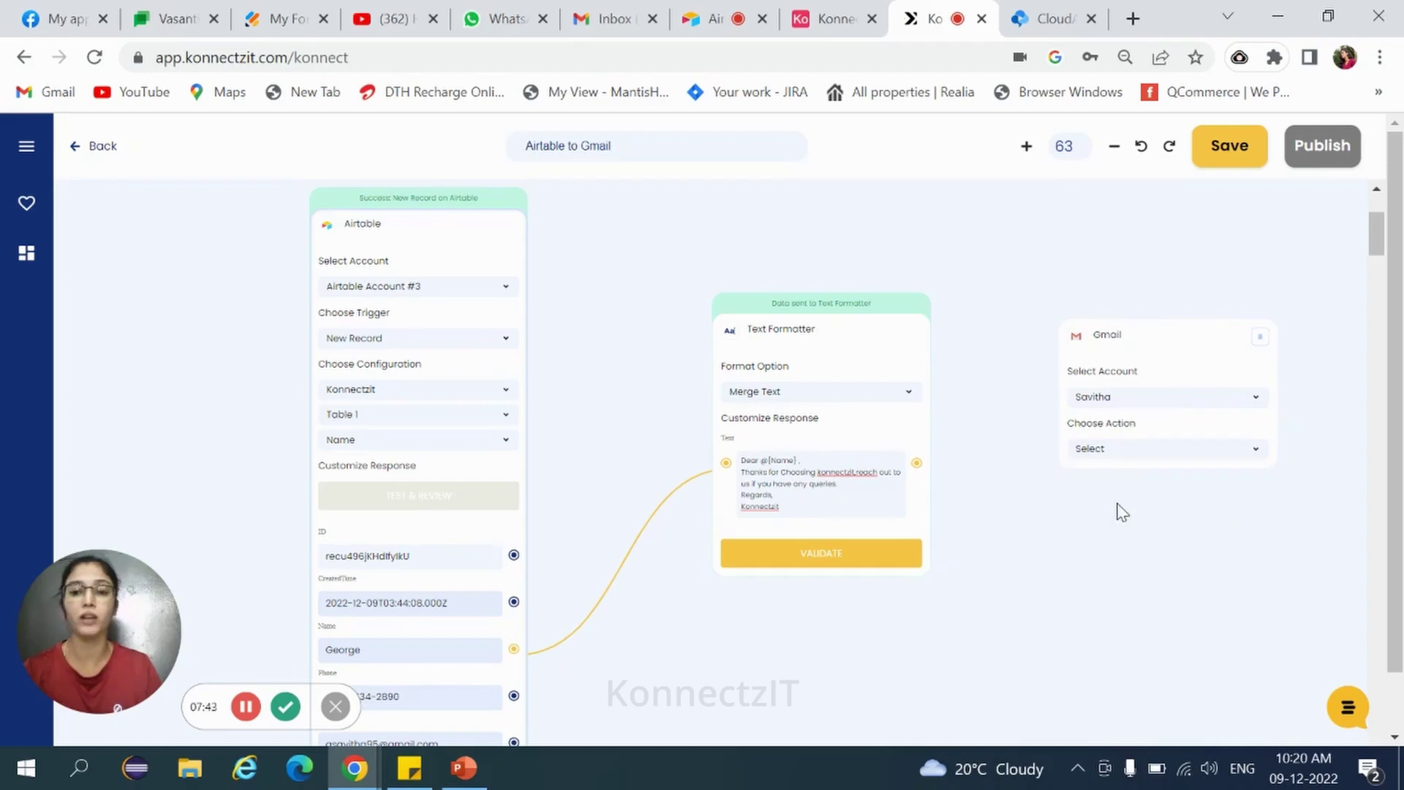
pyautogui.click(1119, 510)
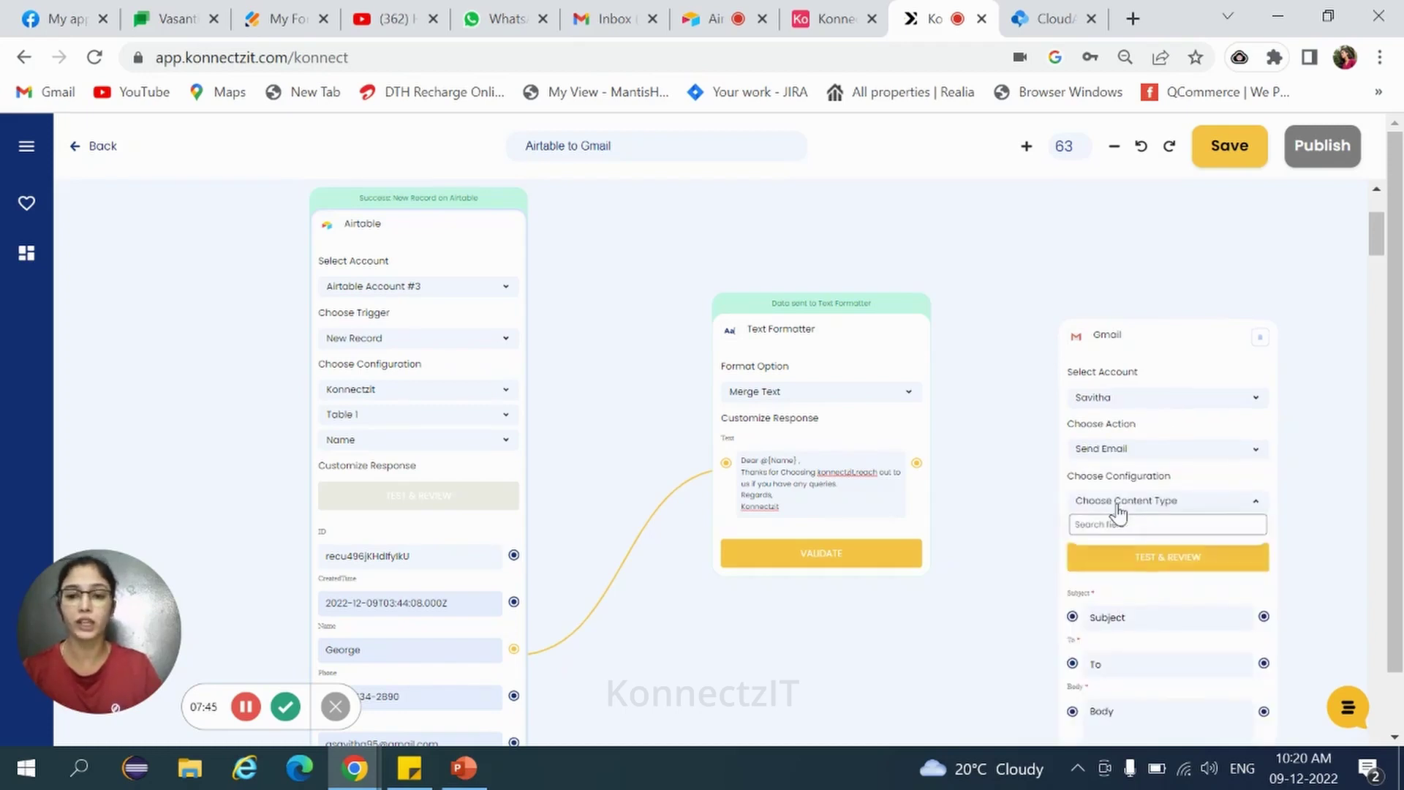
pyautogui.click(1121, 560)
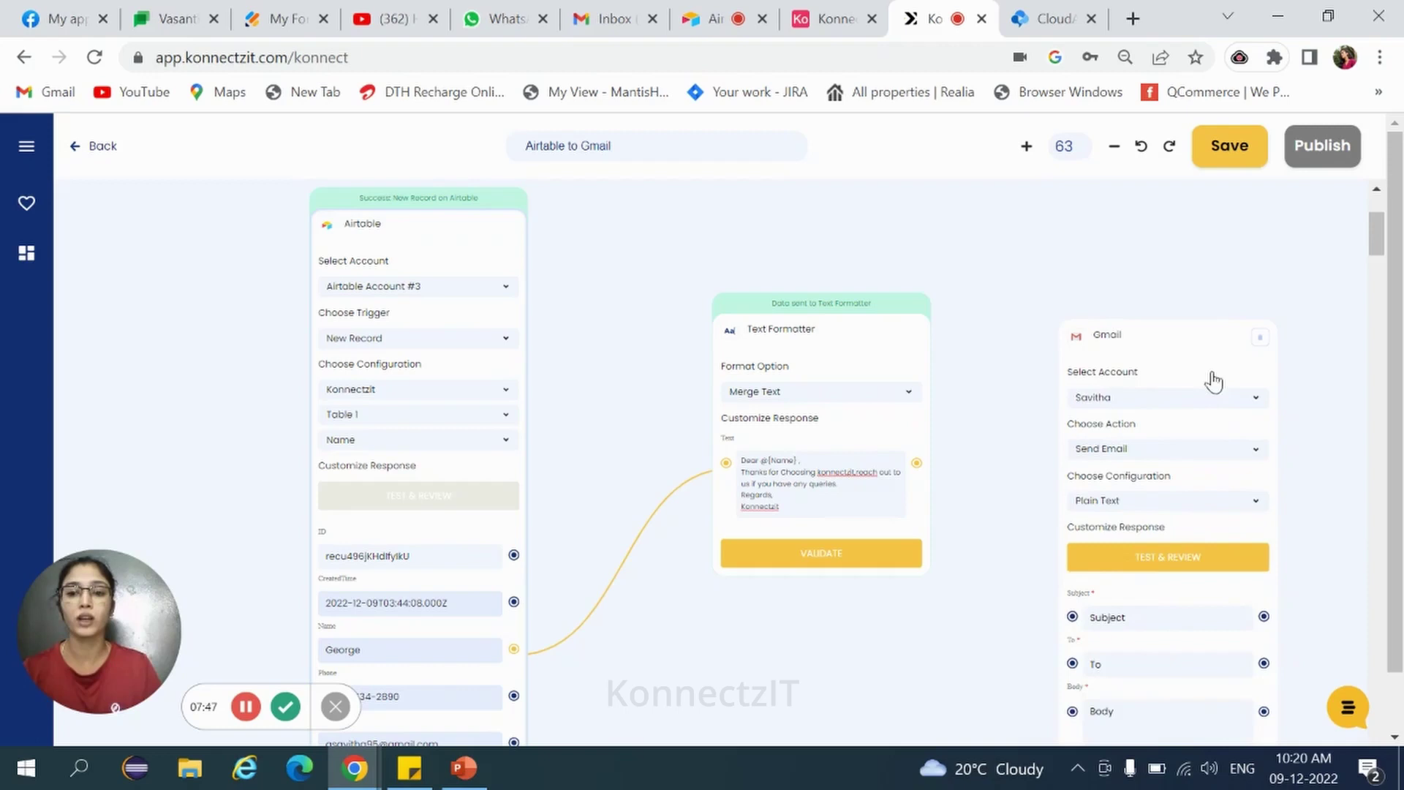
# Map Airtable's Email to To and the formatted greeting to Body, then test the Gmail step.
pyautogui.moveTo(1165, 335); pyautogui.dragTo(1151, 302)
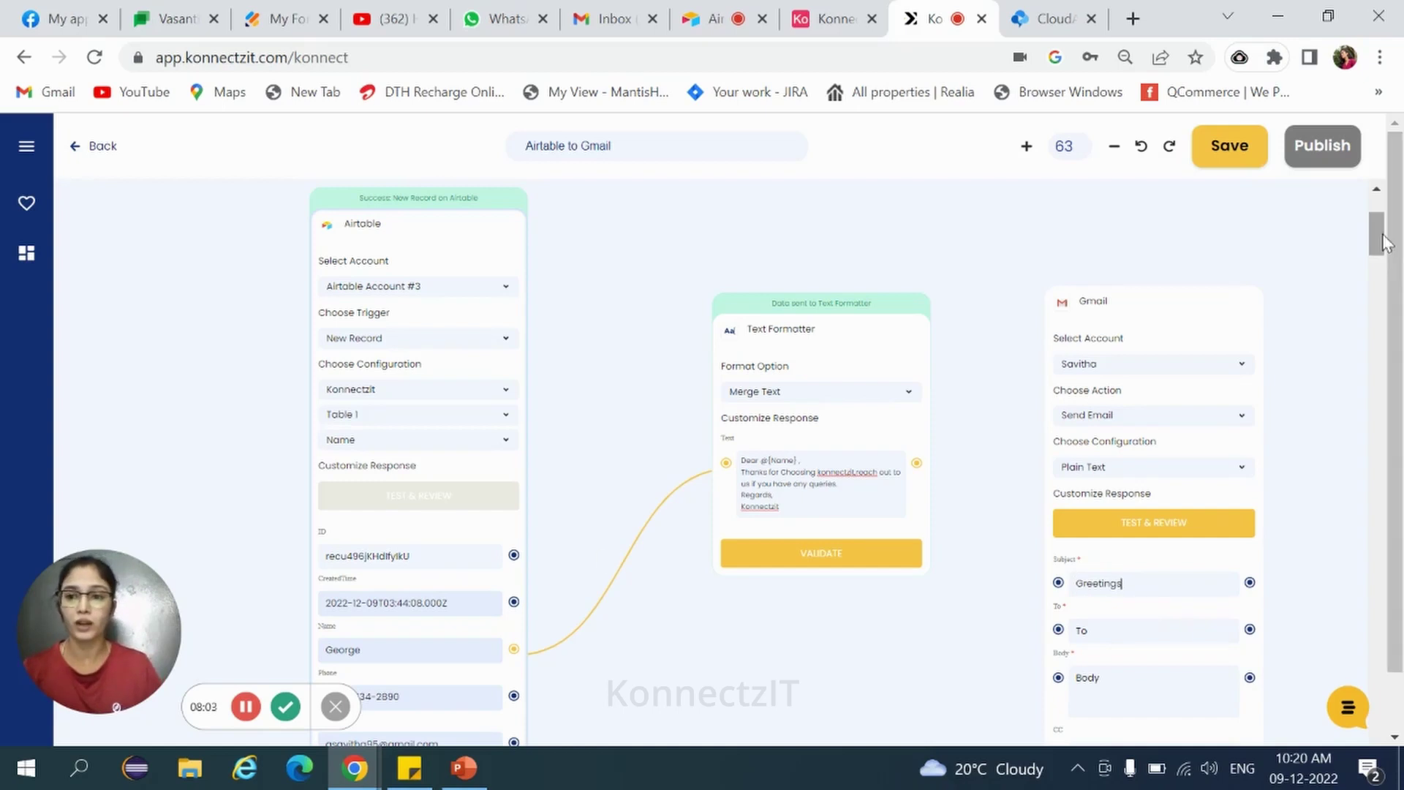
pyautogui.moveTo(1377, 243); pyautogui.dragTo(1382, 252)
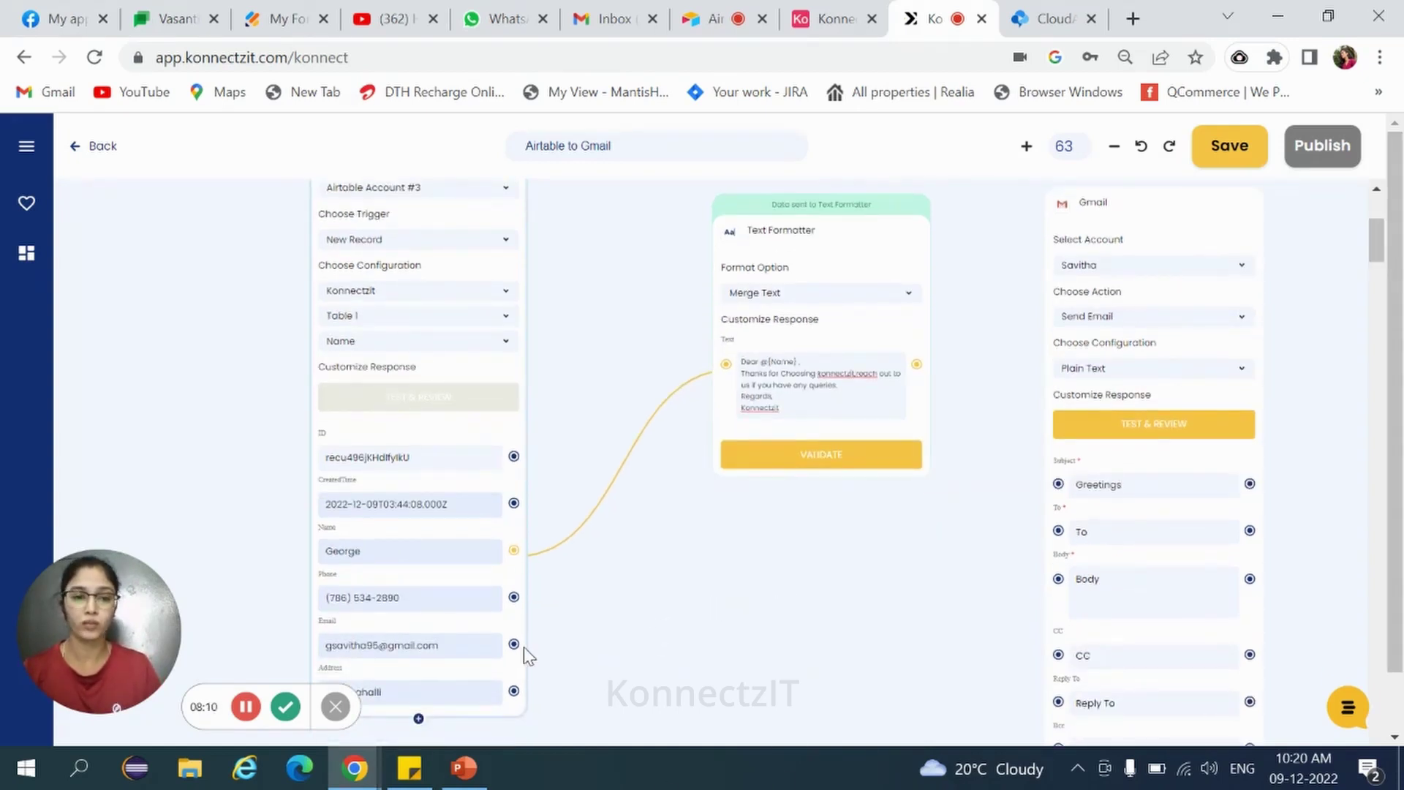
pyautogui.moveTo(514, 645); pyautogui.dragTo(1062, 537)
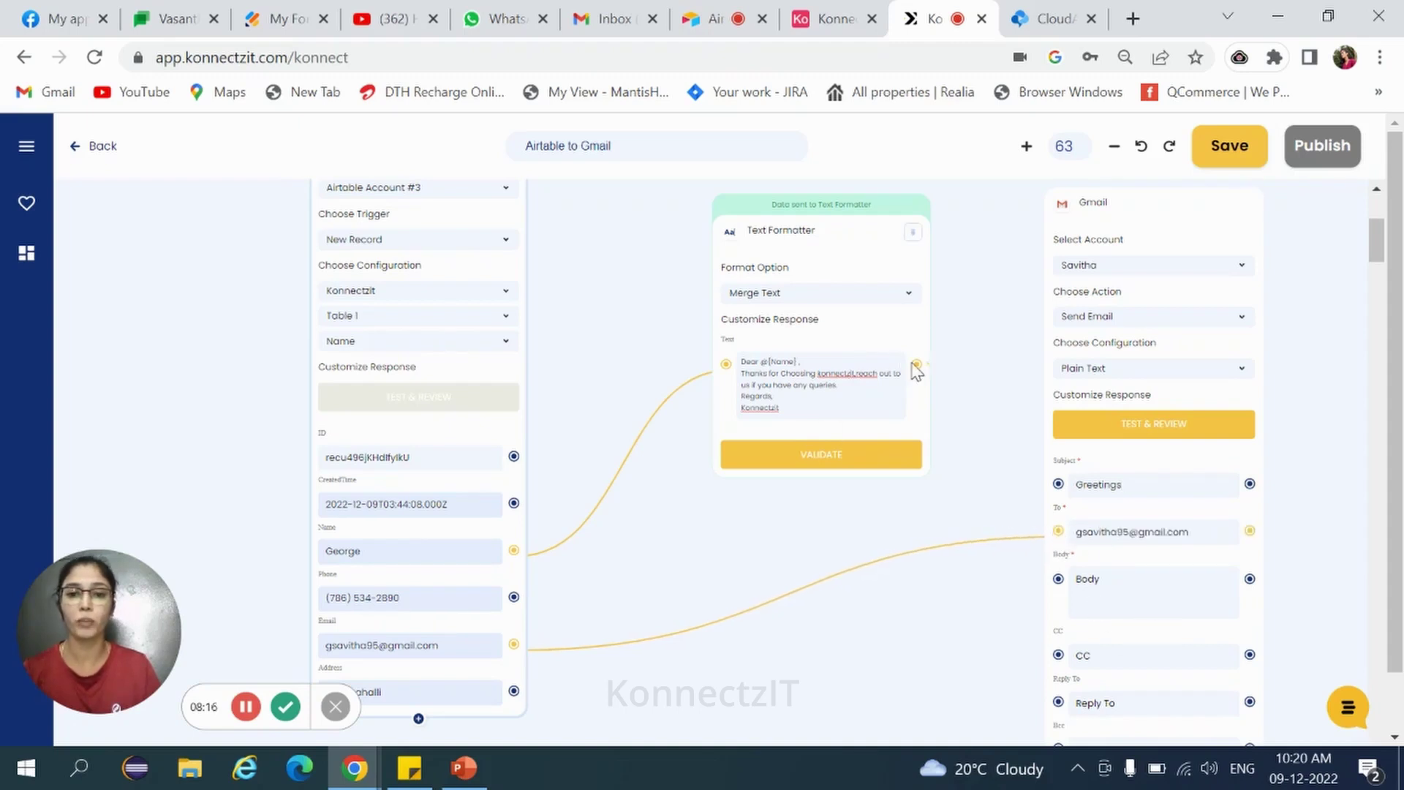
pyautogui.moveTo(917, 364); pyautogui.dragTo(1060, 579)
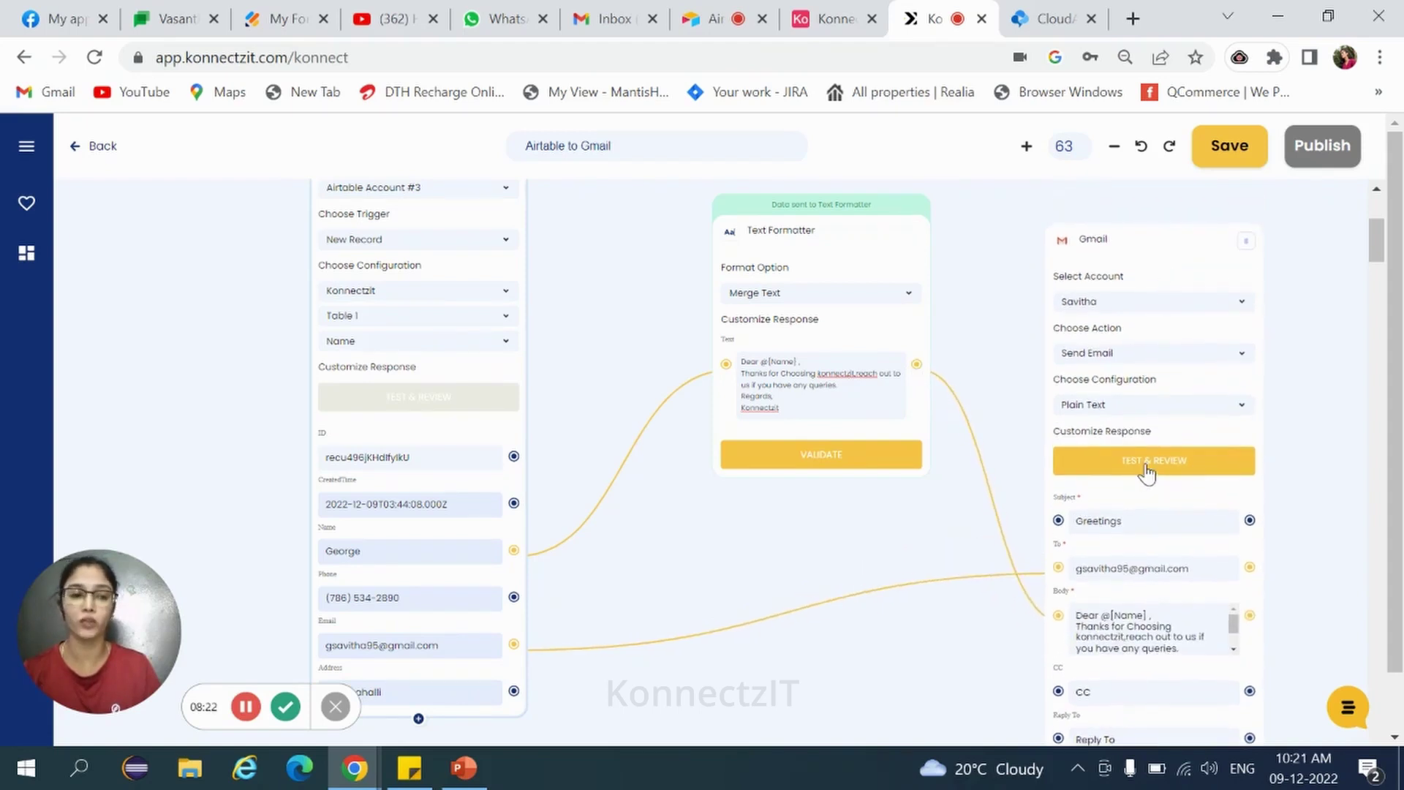
pyautogui.click(1147, 472)
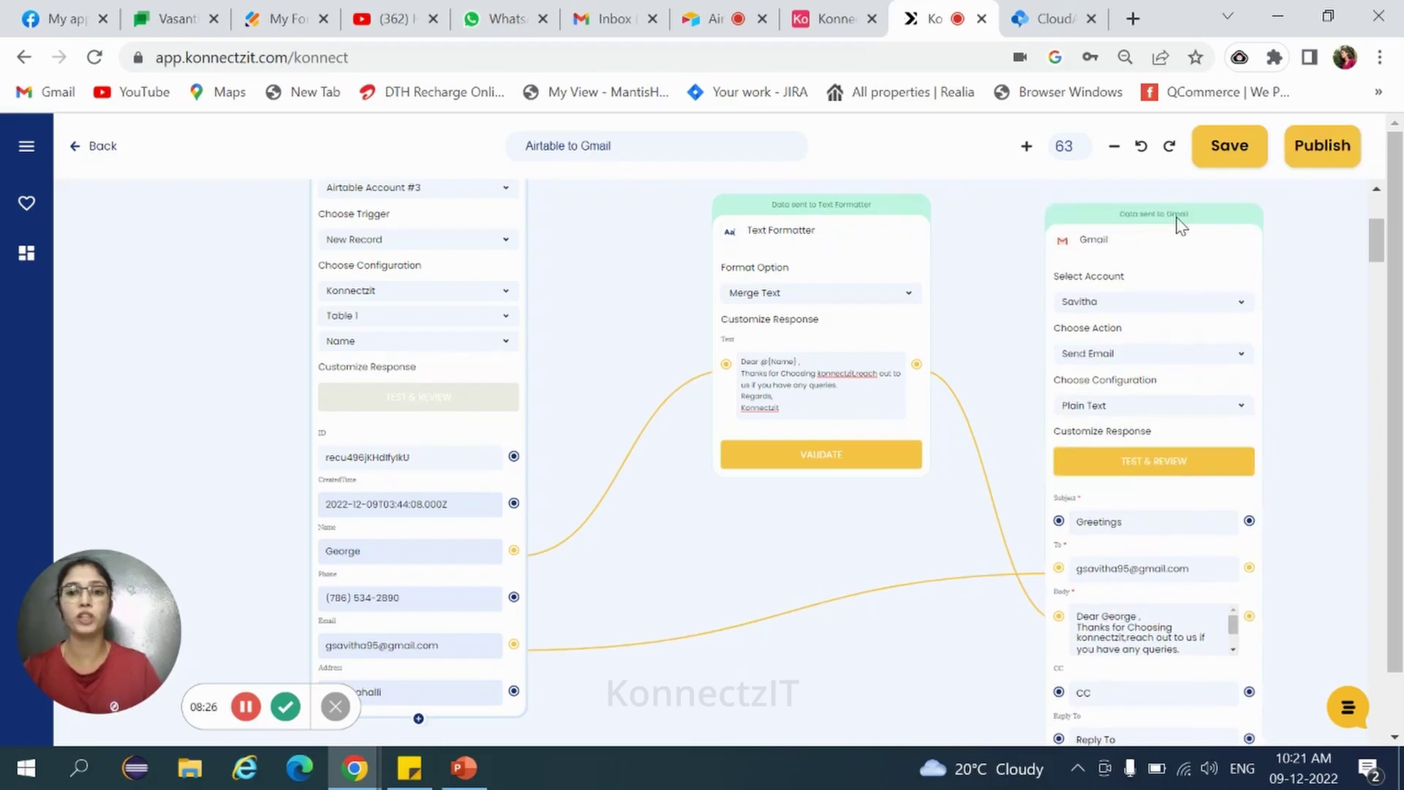
# In Gmail, open the newest Greetings email showing the 'Dear George' message.
pyautogui.click(614, 19)
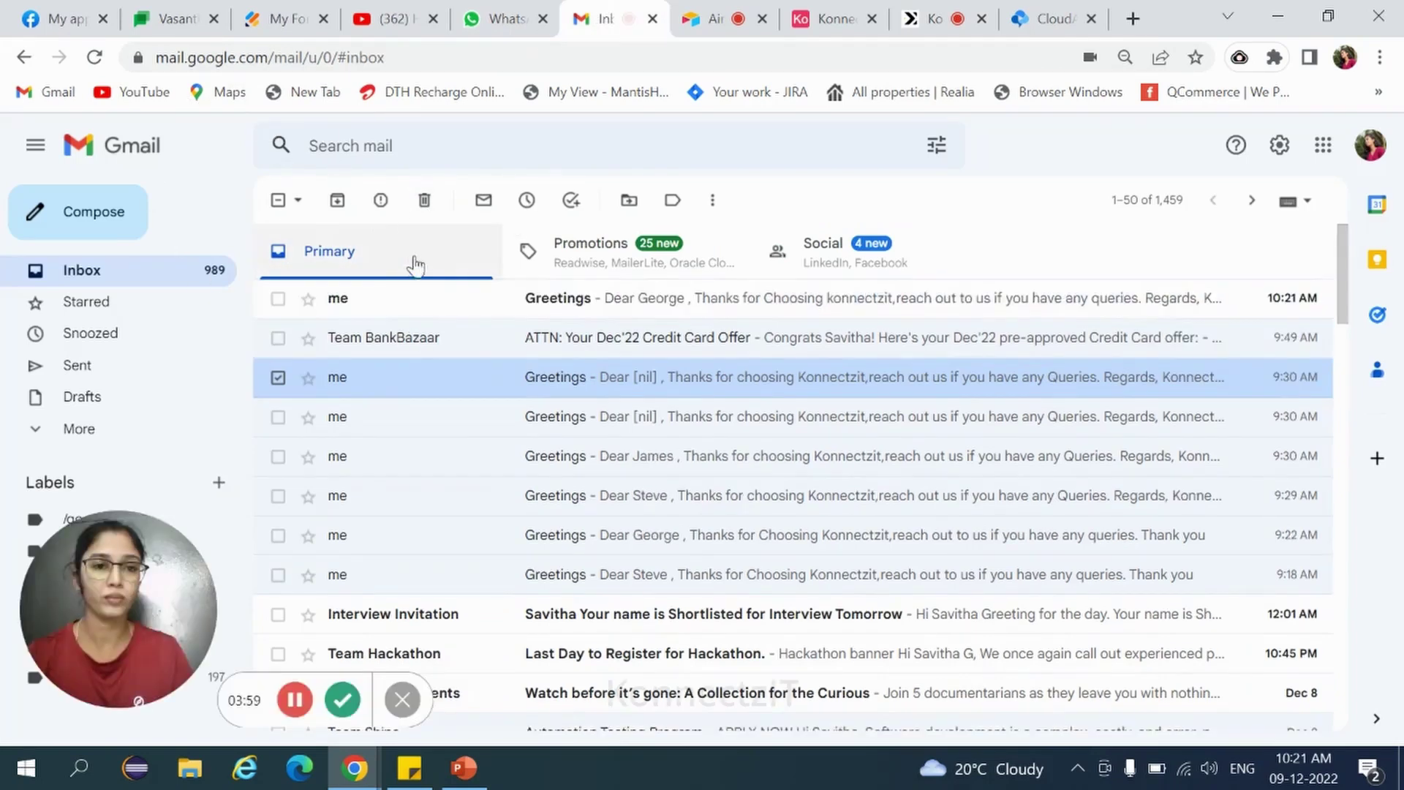
pyautogui.click(492, 310)
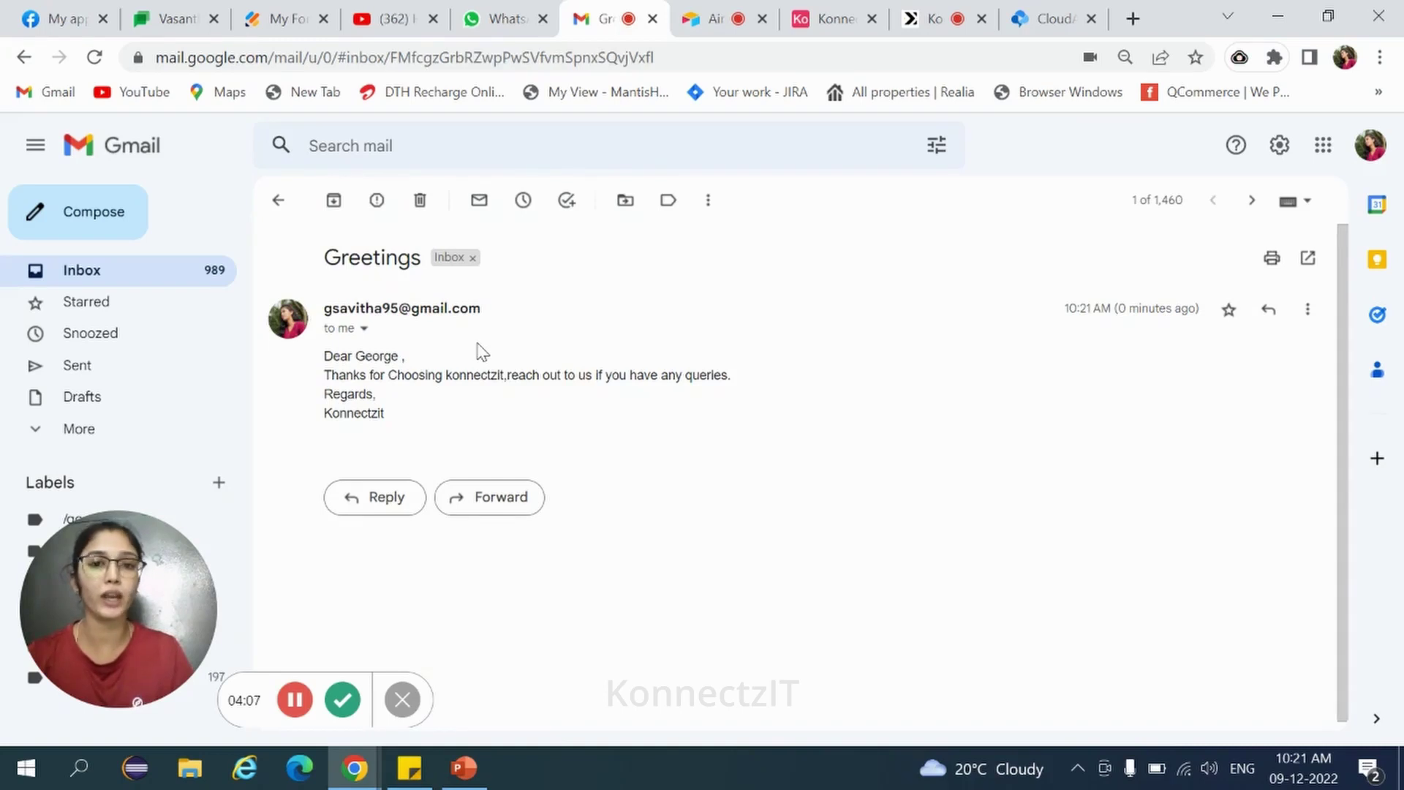
# Publish the Airtable to Gmail konnect and dismiss the success confirmation.
pyautogui.click(910, 20)
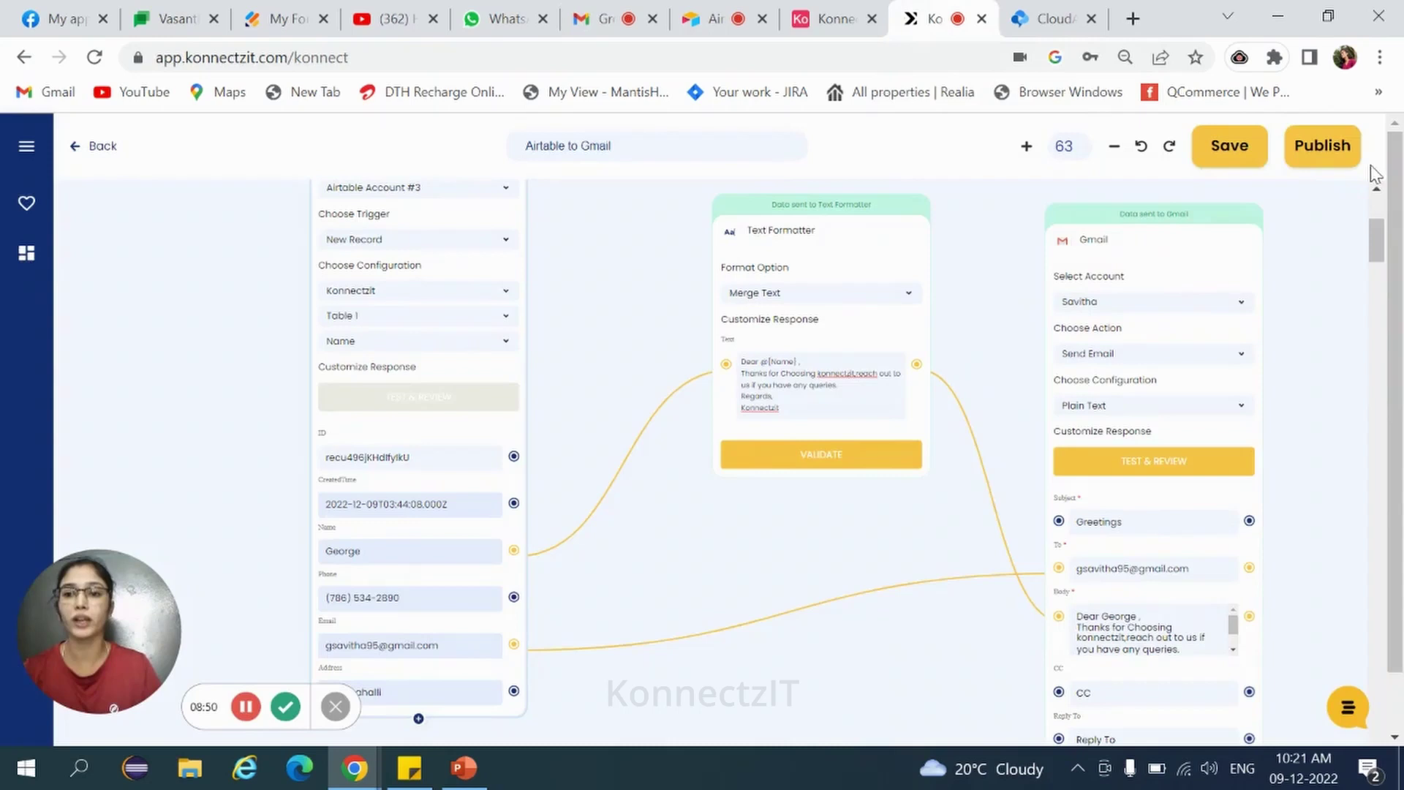
pyautogui.click(1337, 150)
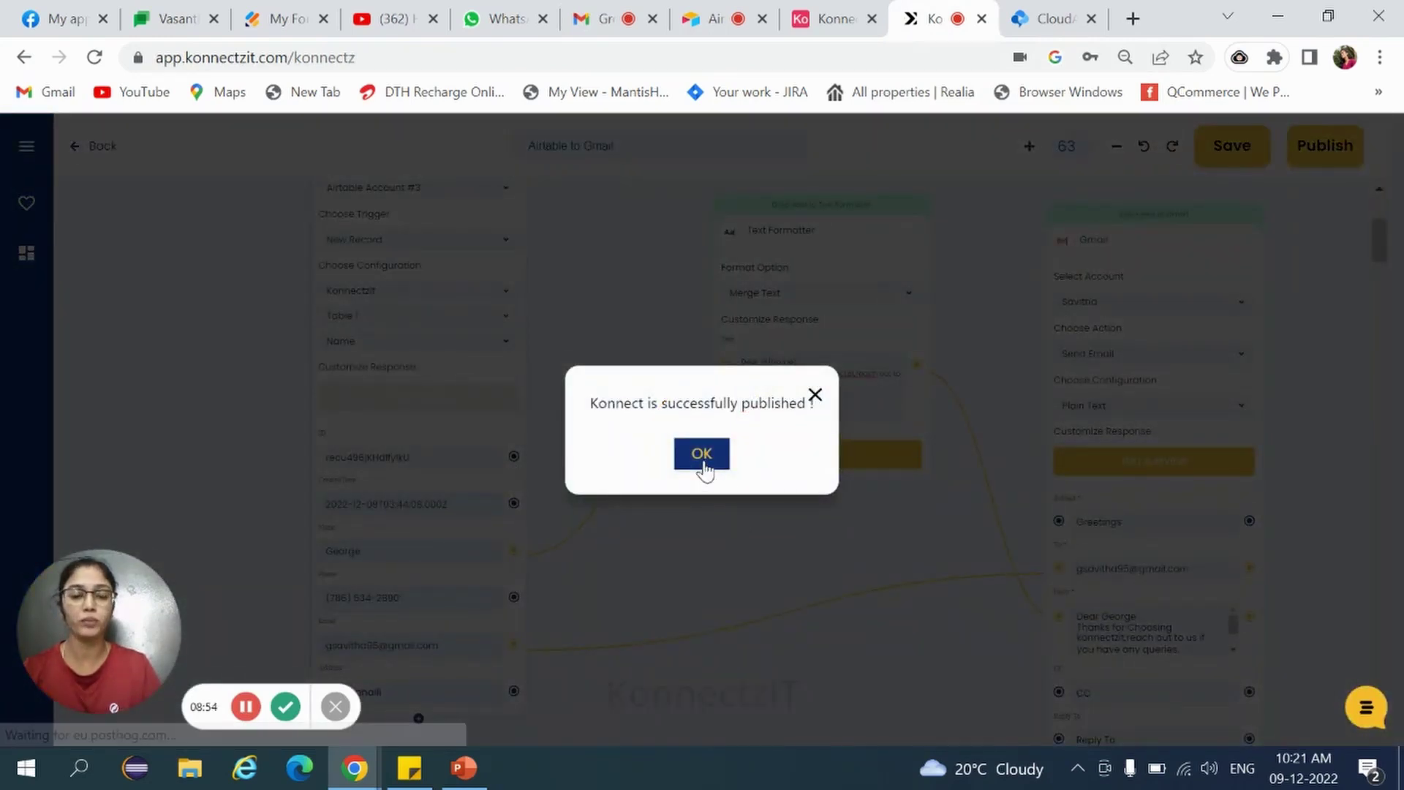
pyautogui.click(702, 461)
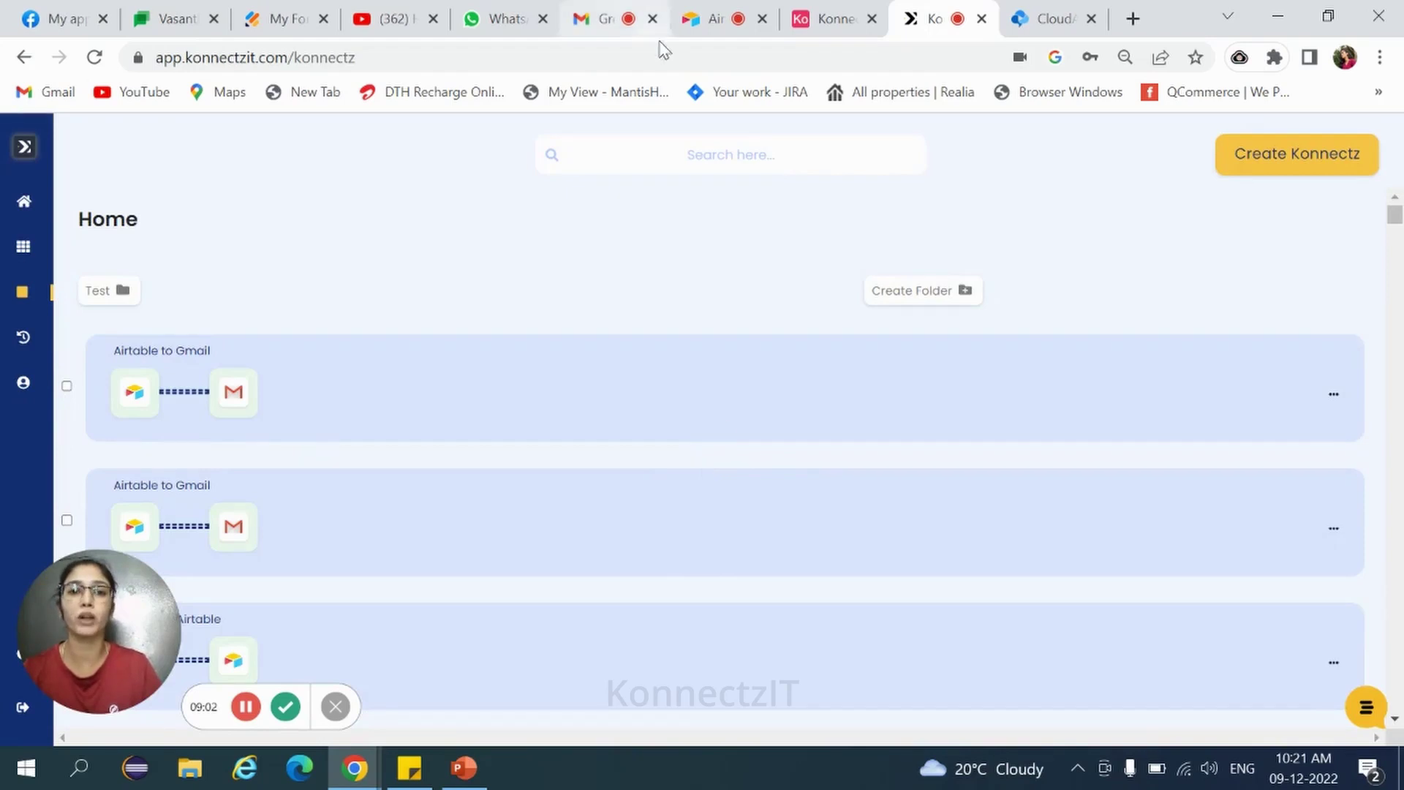
# Add a new record to Airtable Table 1, entering the phone number, e-mail and address.
pyautogui.click(691, 24)
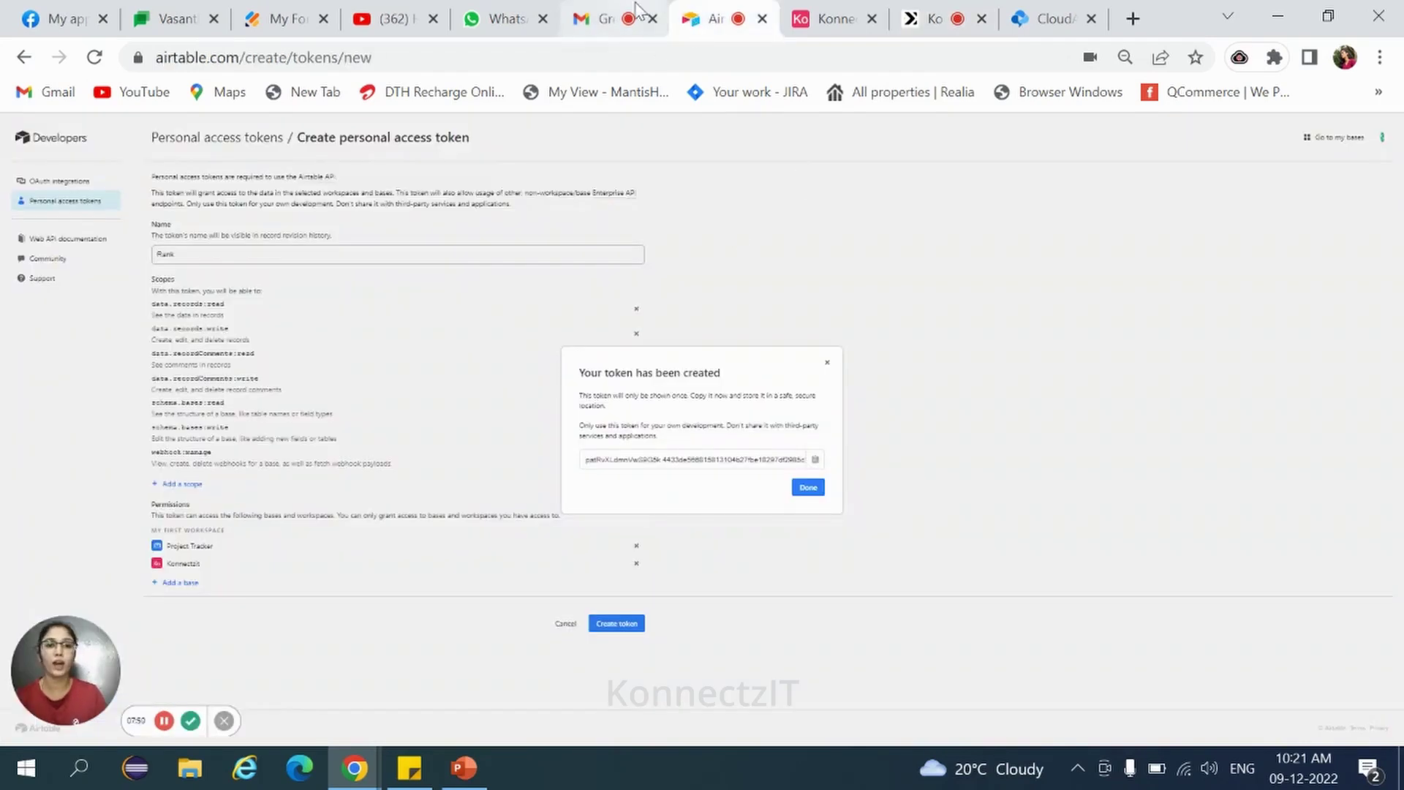
pyautogui.click(837, 8)
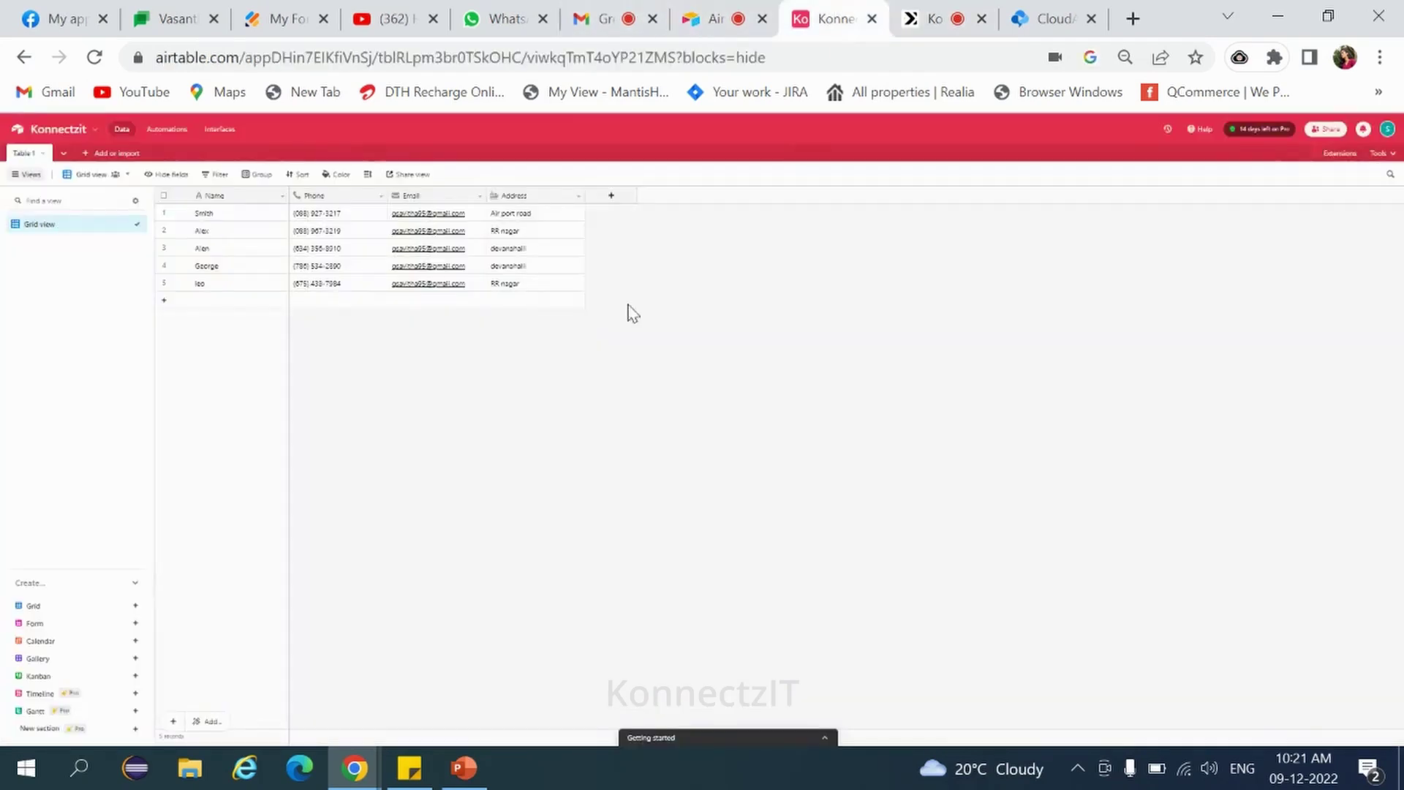
pyautogui.click(235, 302)
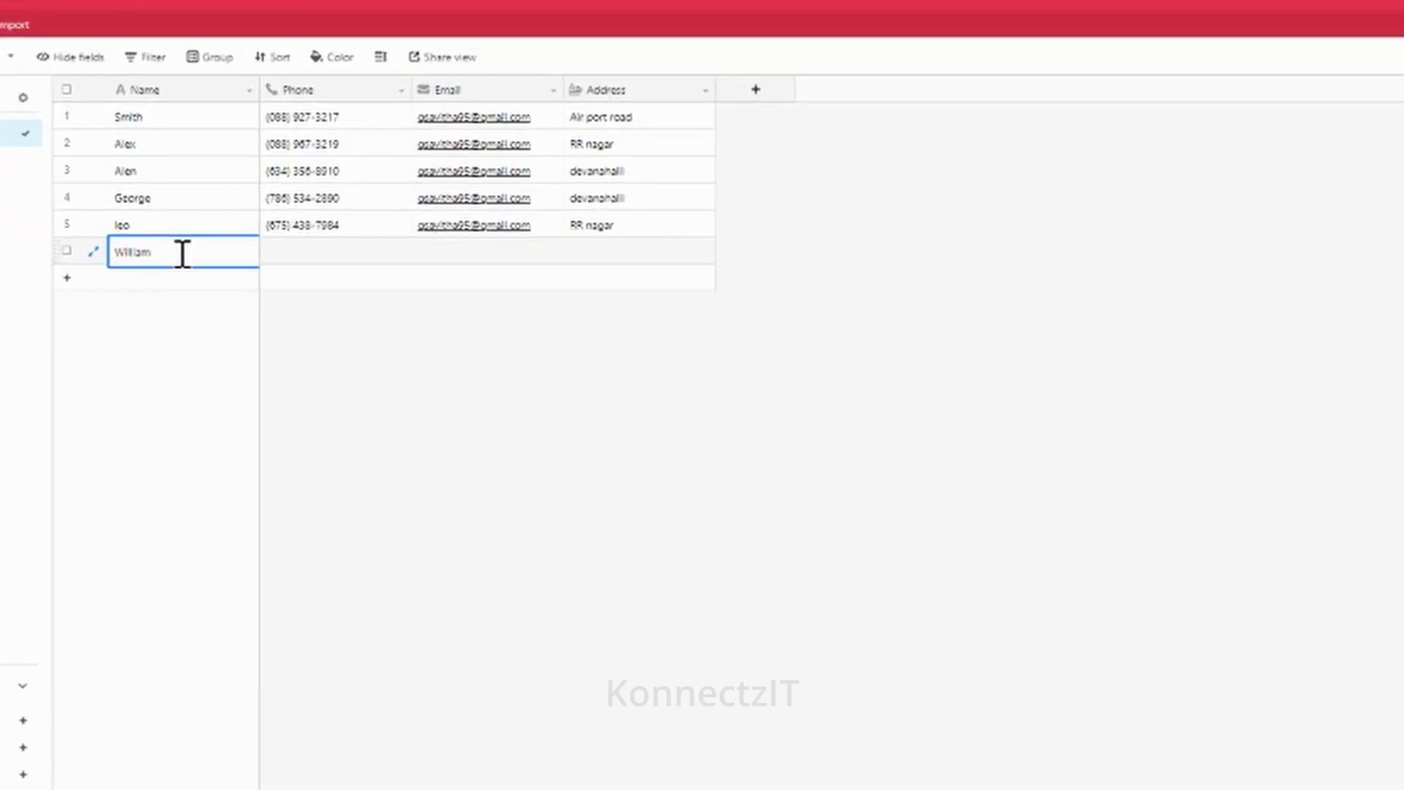
pyautogui.click(307, 253)
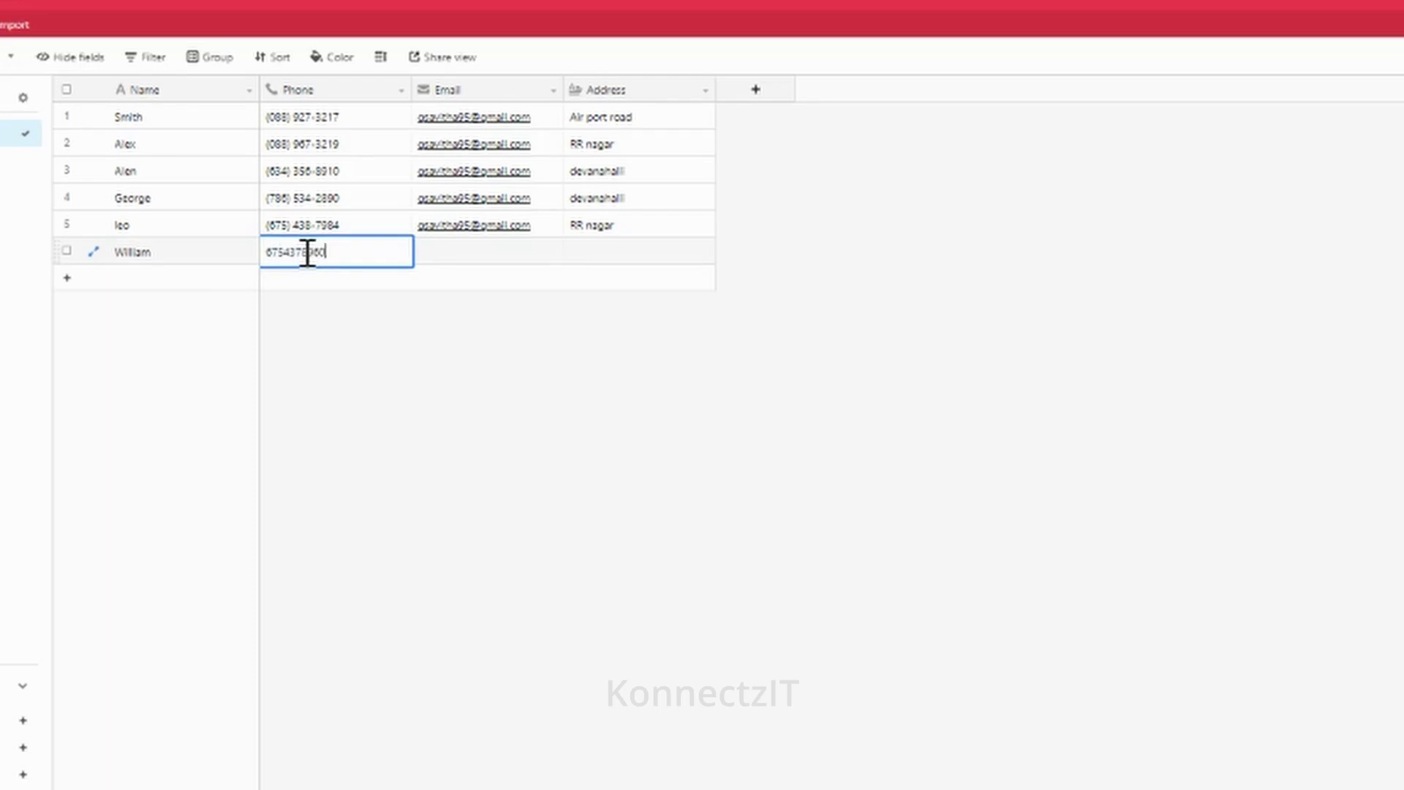
pyautogui.click(453, 253)
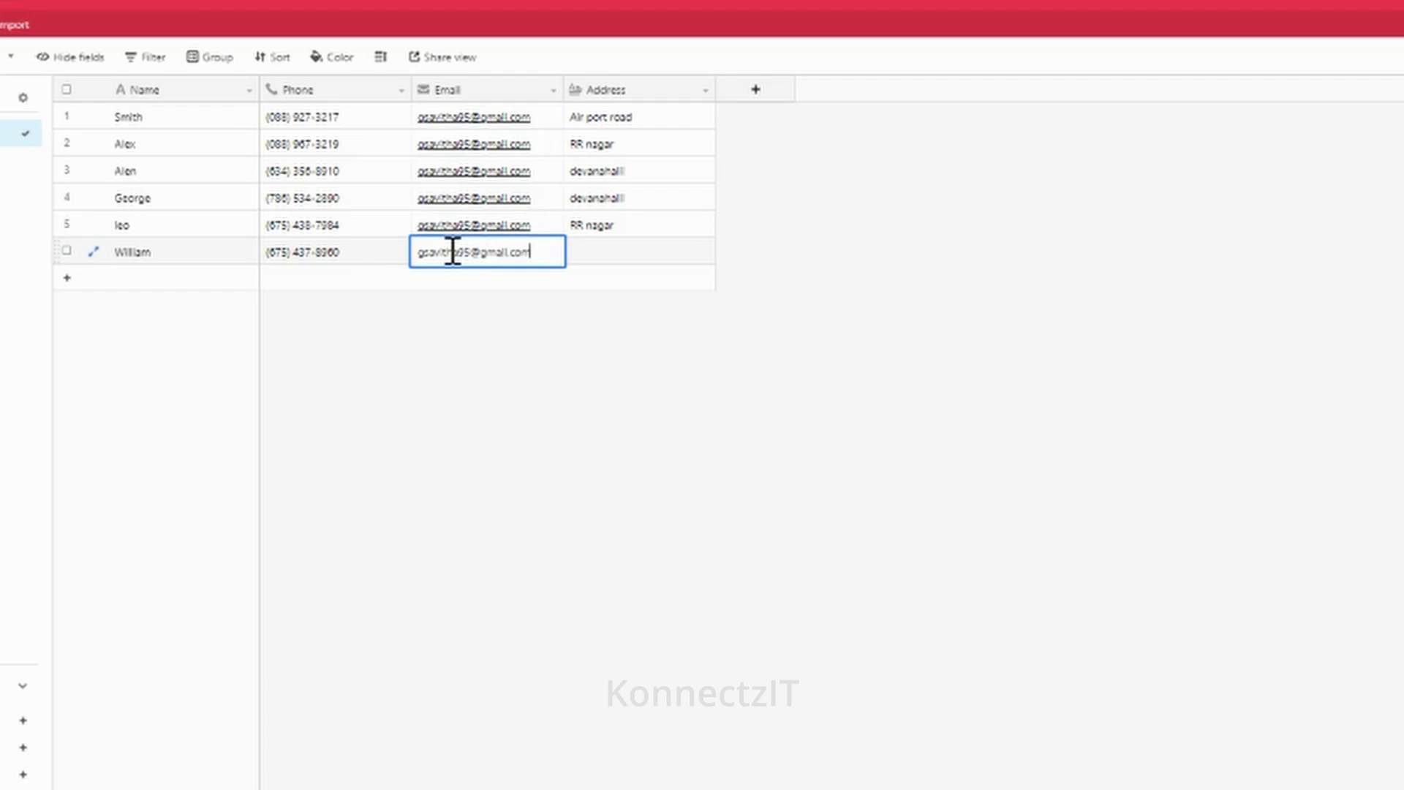
pyautogui.click(611, 251)
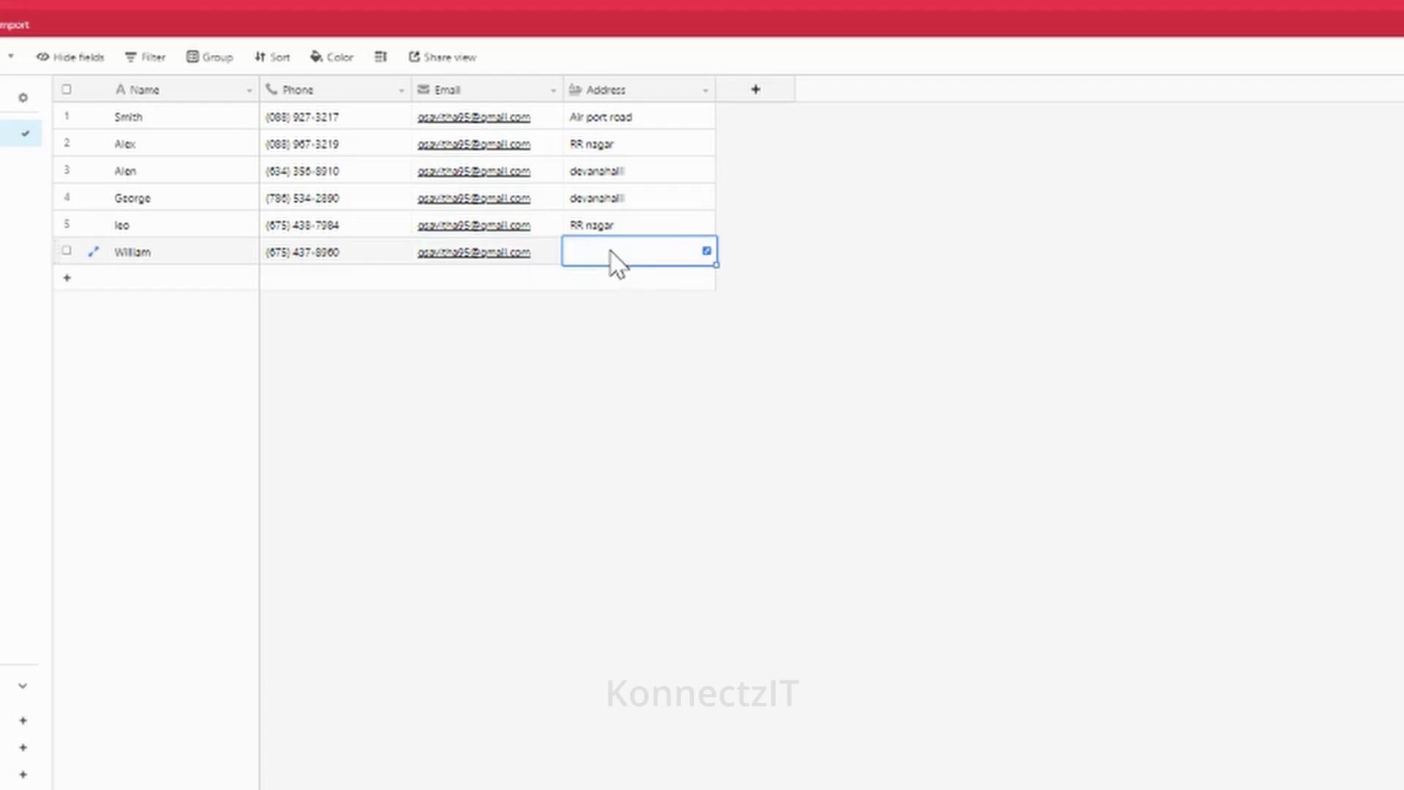
pyautogui.write('8')
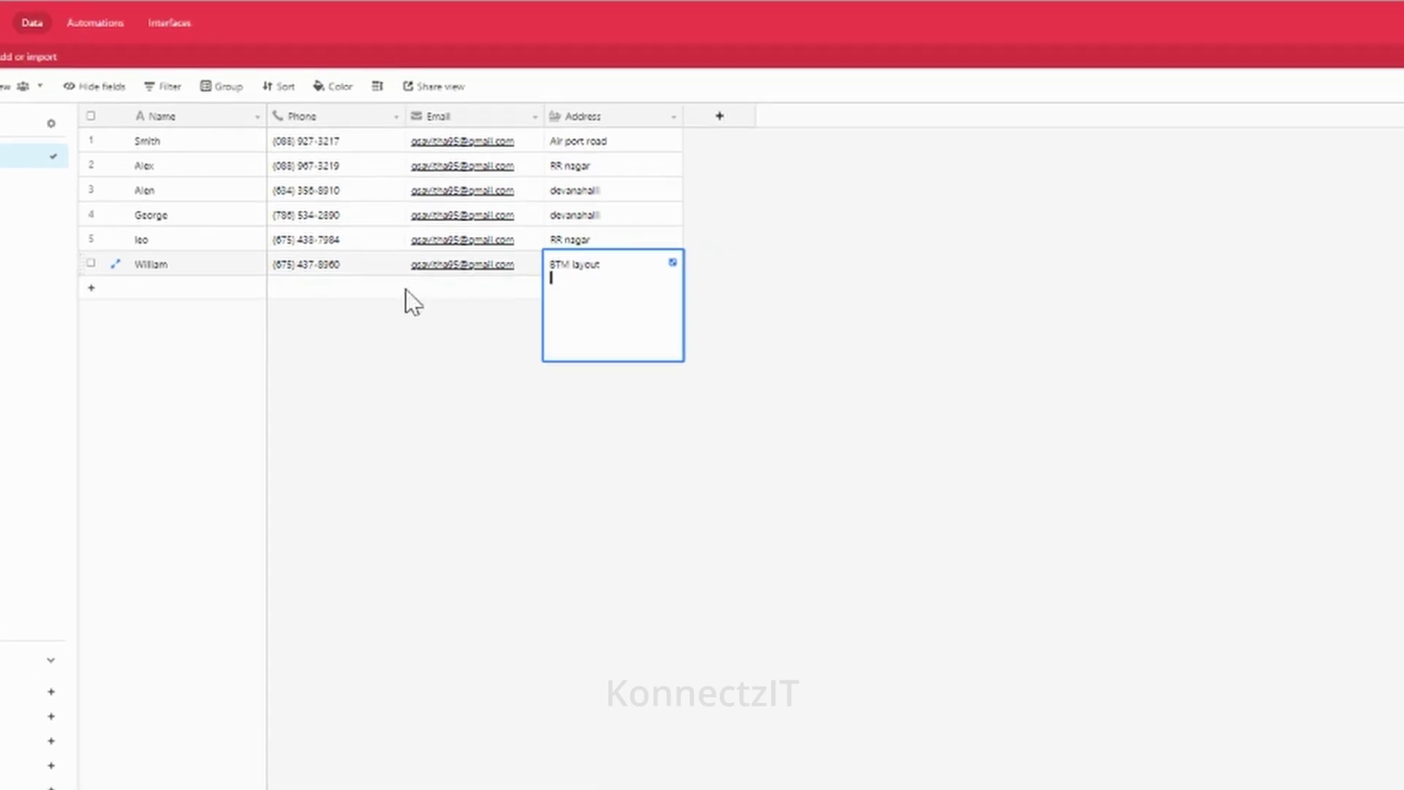
pyautogui.press('Escape')
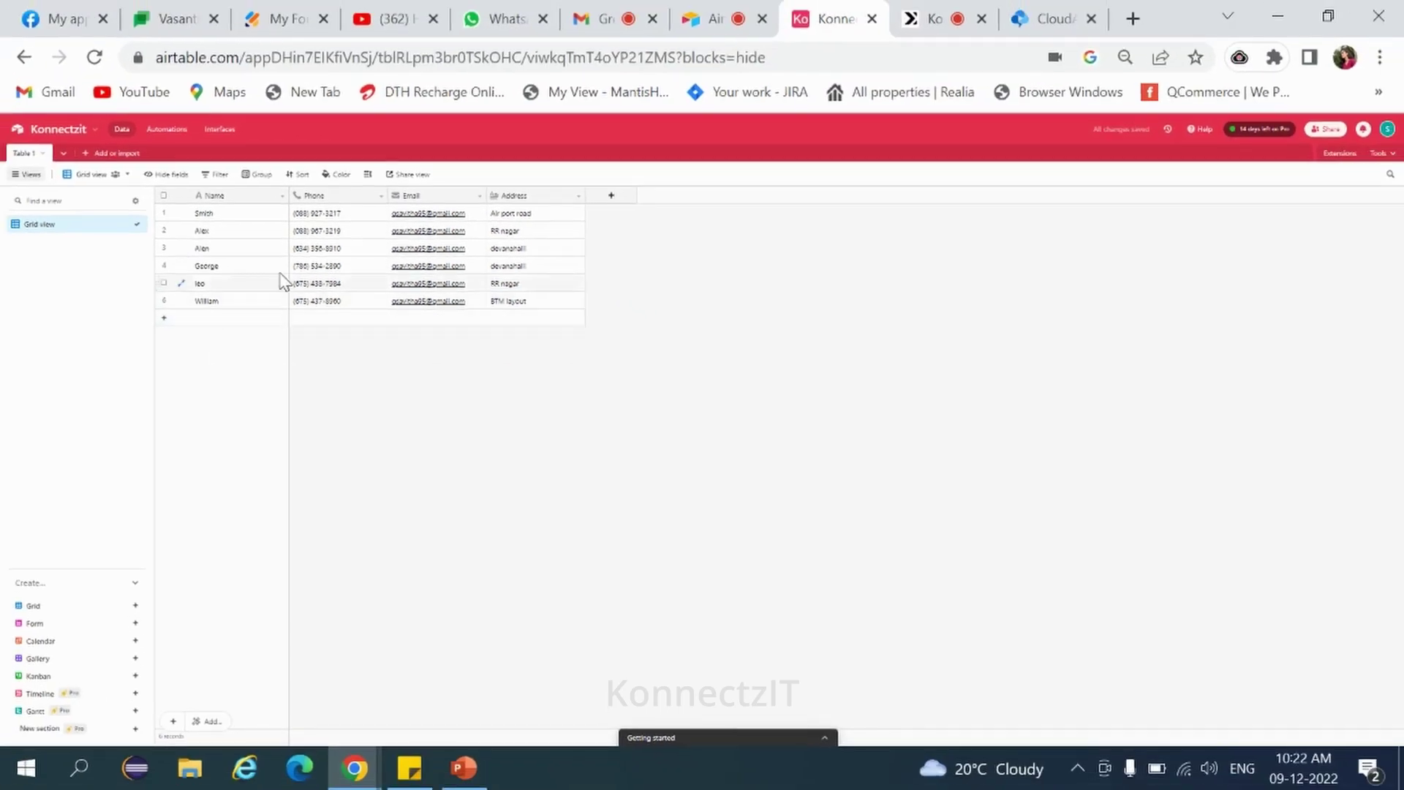
# Refresh the Gmail inbox and open the new 10:24 AM Greetings email for the sixth record.
pyautogui.click(589, 19)
pyautogui.click(275, 200)
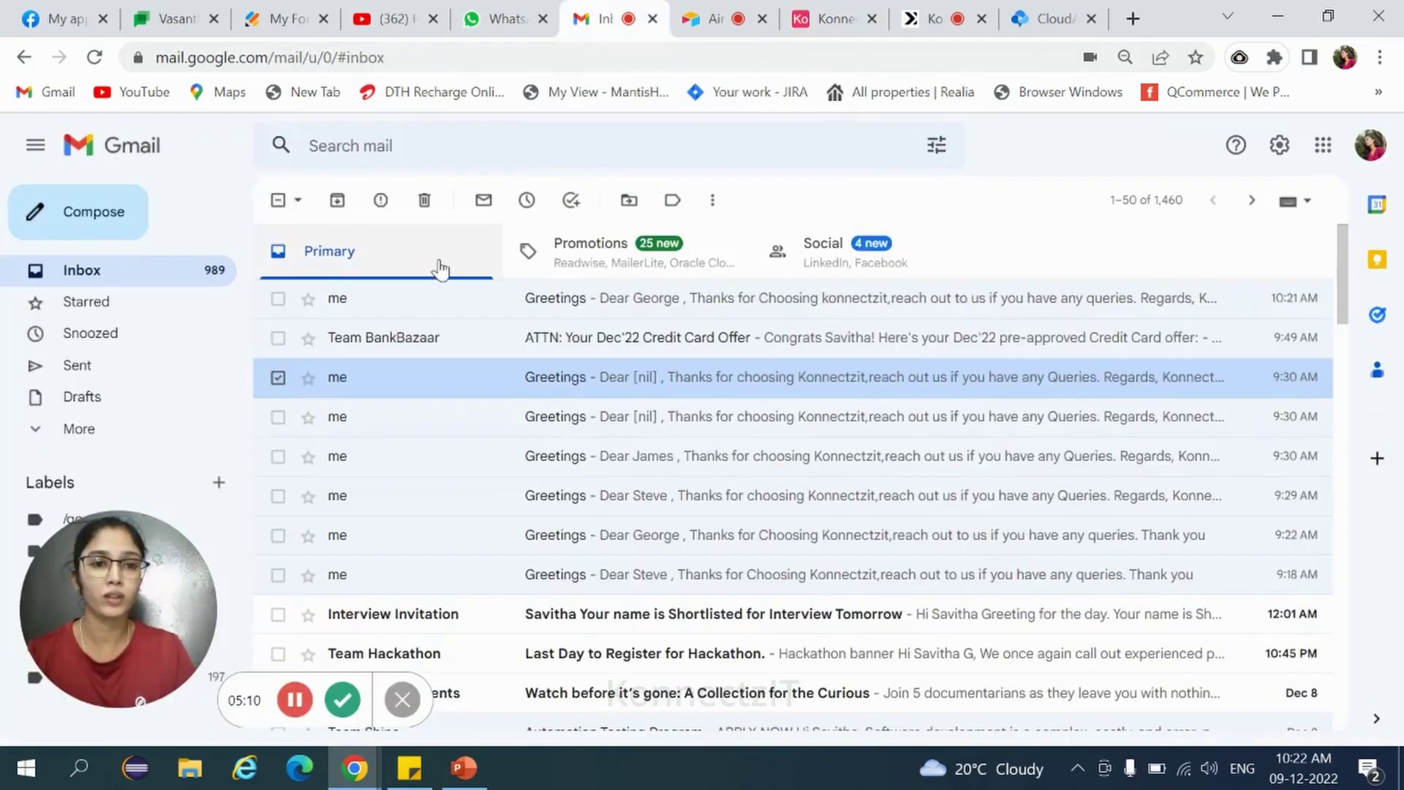
pyautogui.click(94, 57)
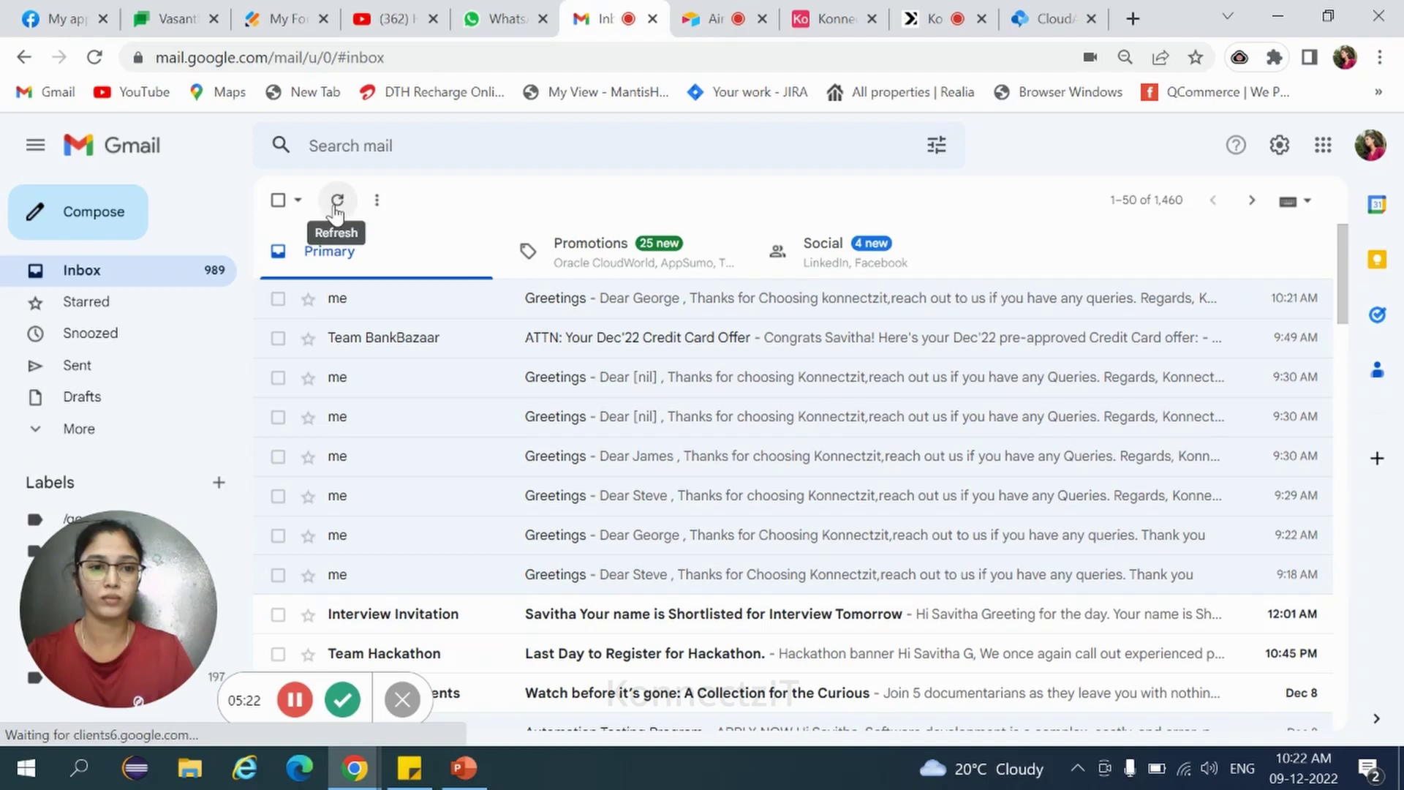
pyautogui.click(337, 200)
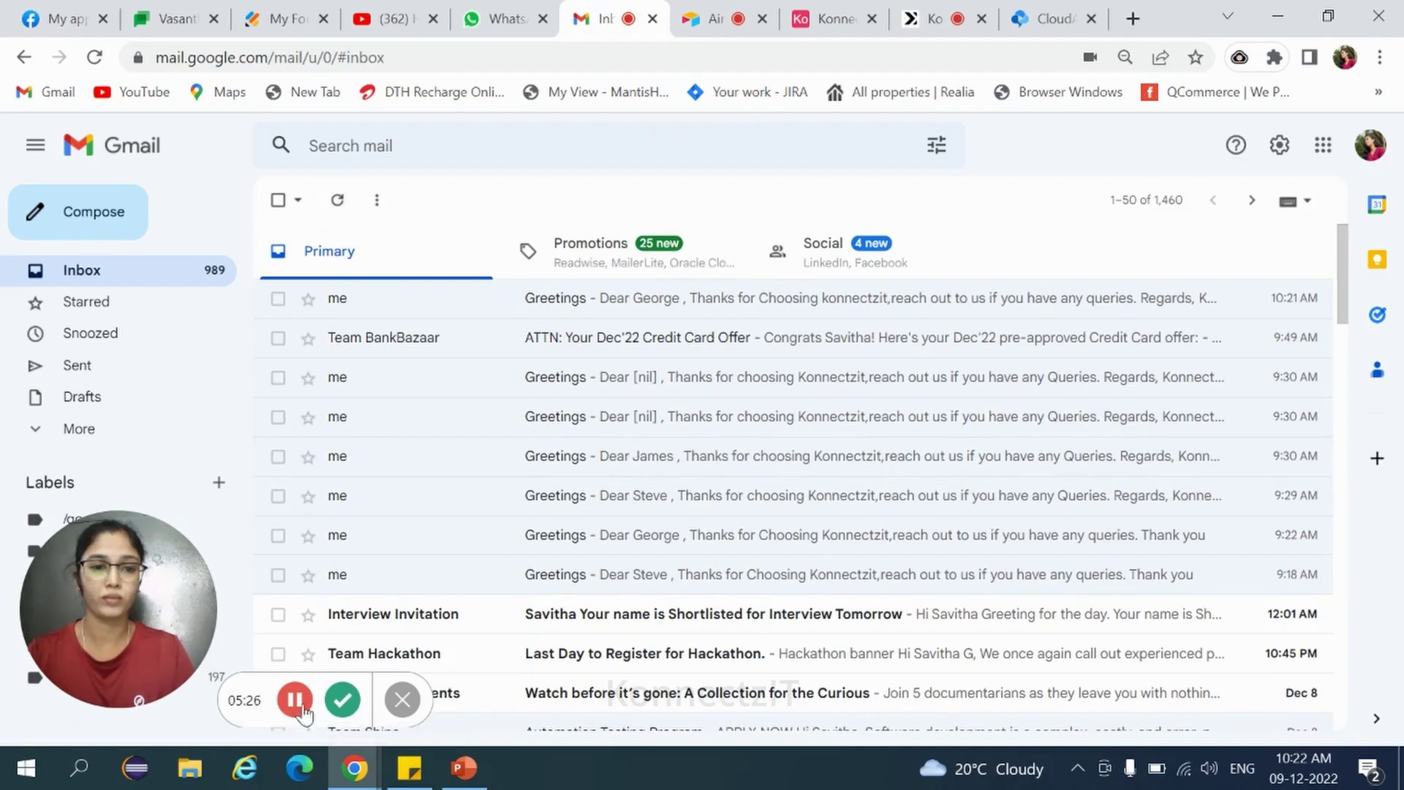
pyautogui.click(294, 699)
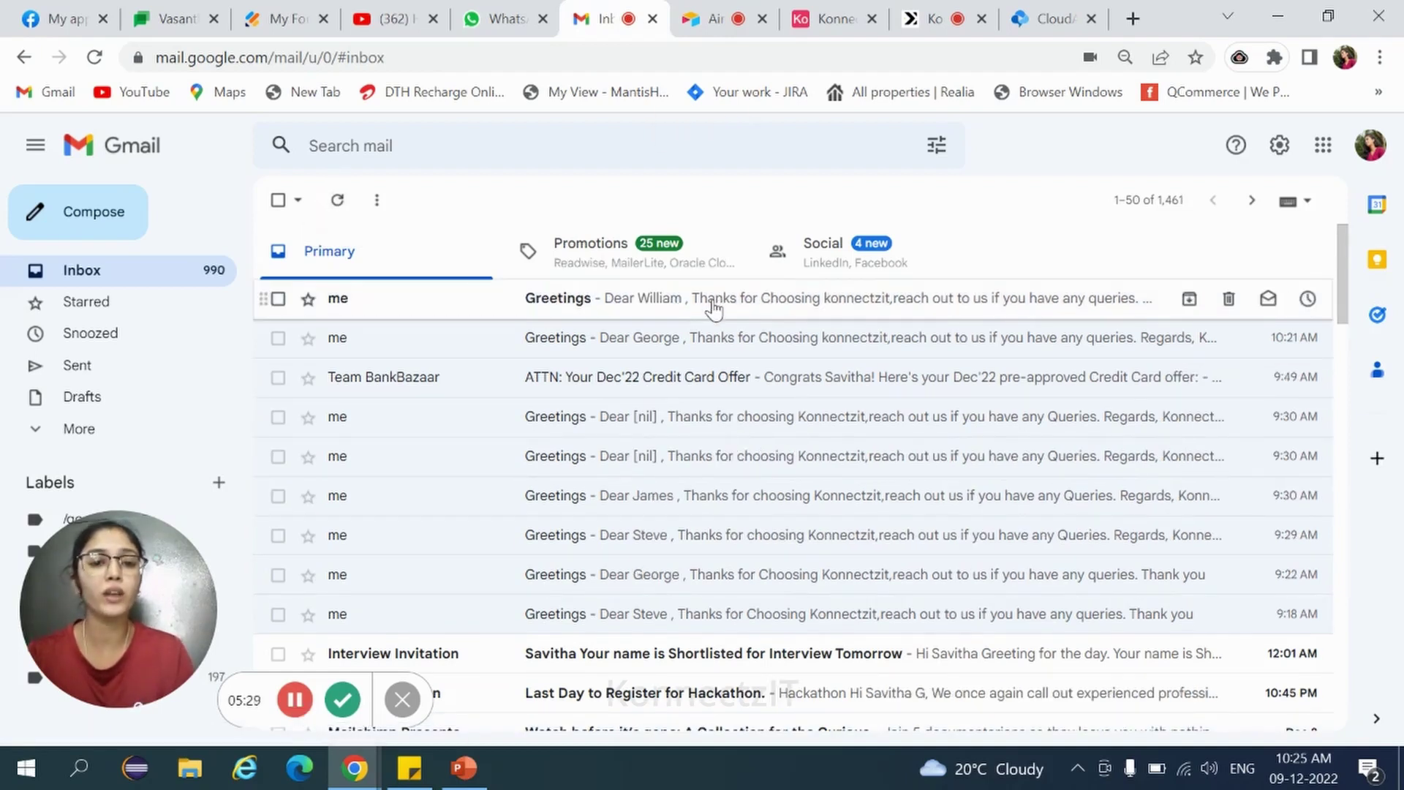
pyautogui.click(713, 310)
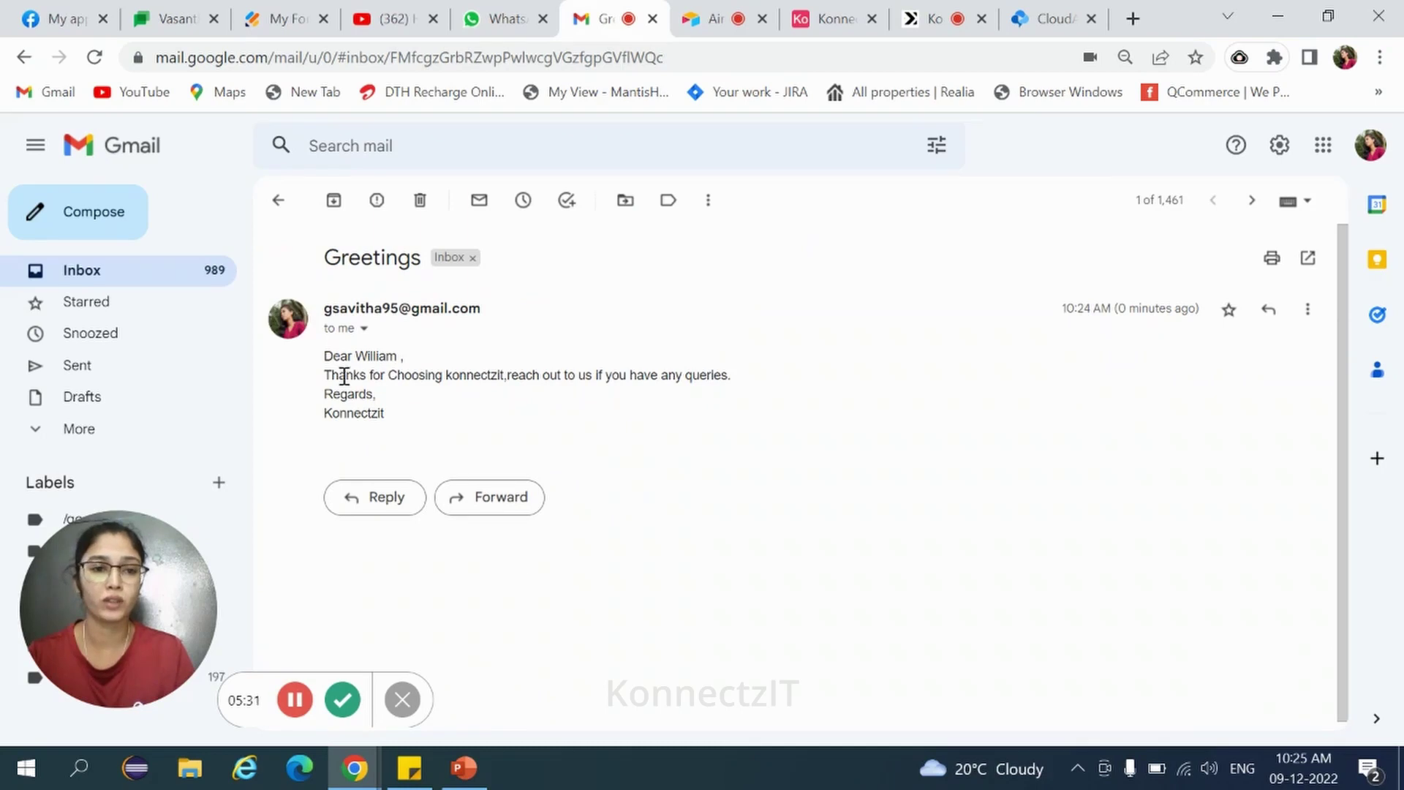